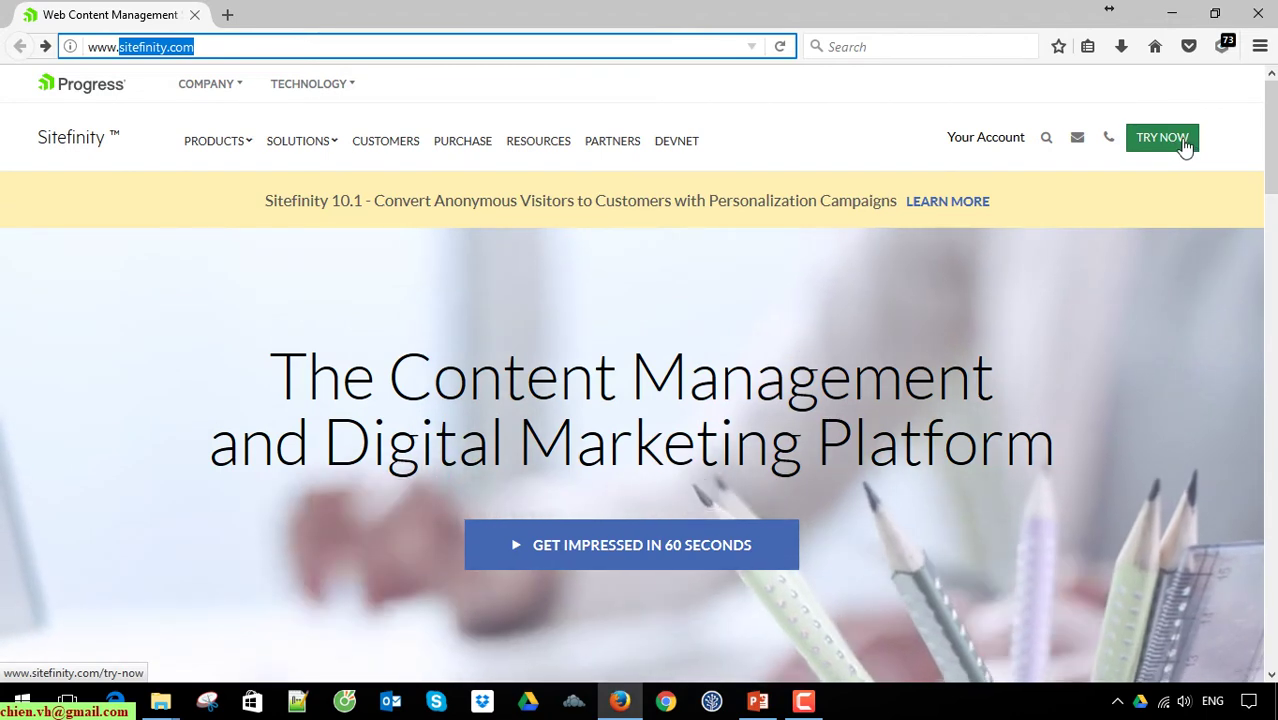
# Step: Submit the free 30-day trial form with a saved e-mail address to start the trial download
pyautogui.click(1188, 143)
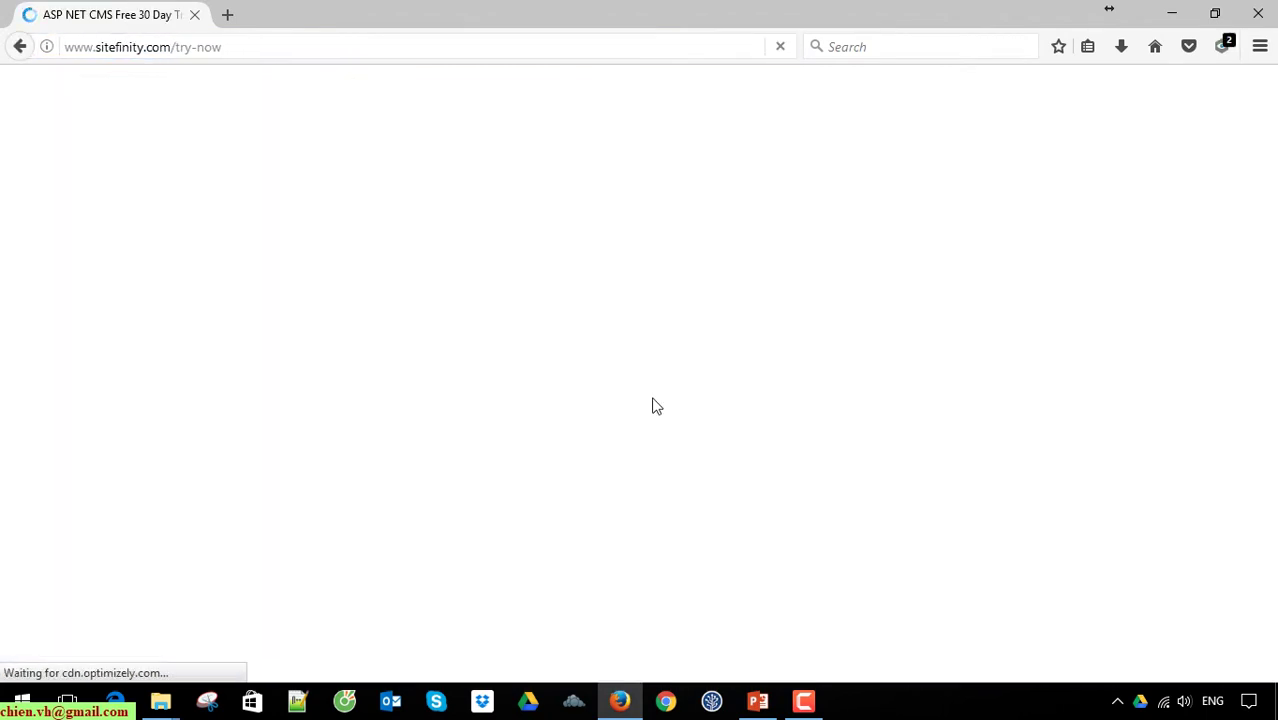
pyautogui.click(645, 414)
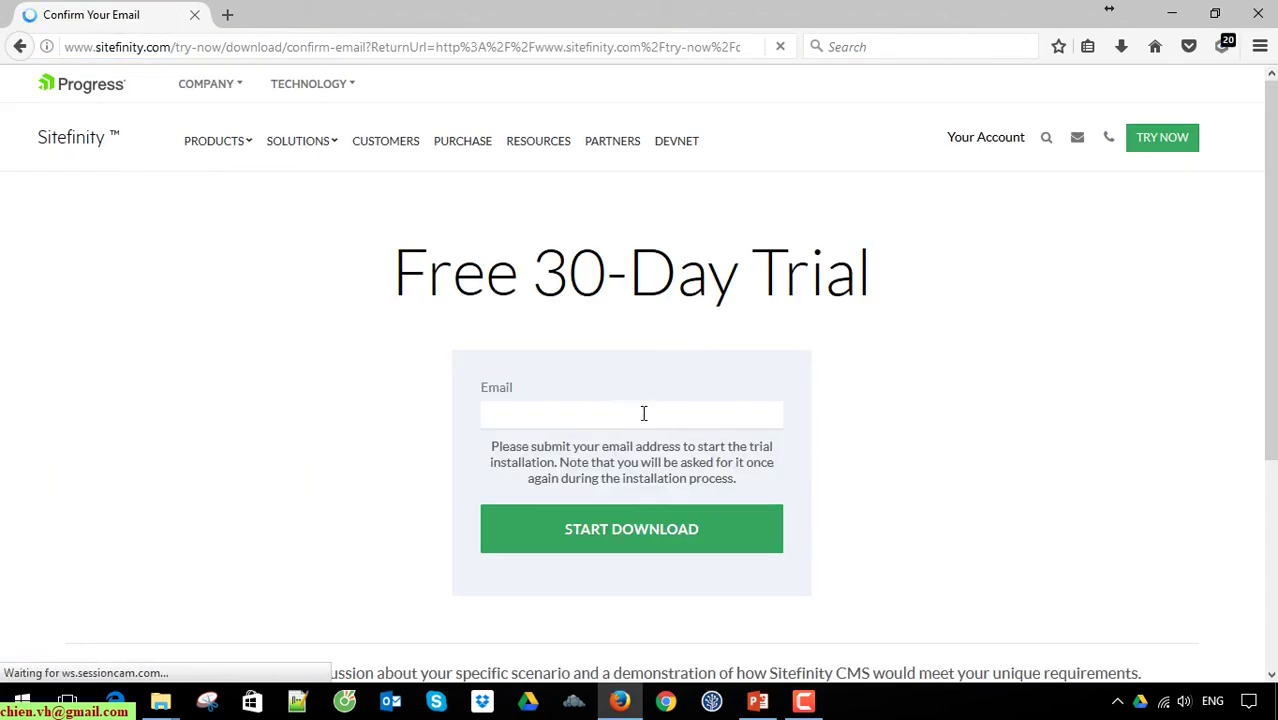
pyautogui.hotkey('ctrl', 'v')
pyautogui.moveTo(696, 410); pyautogui.dragTo(377, 414)
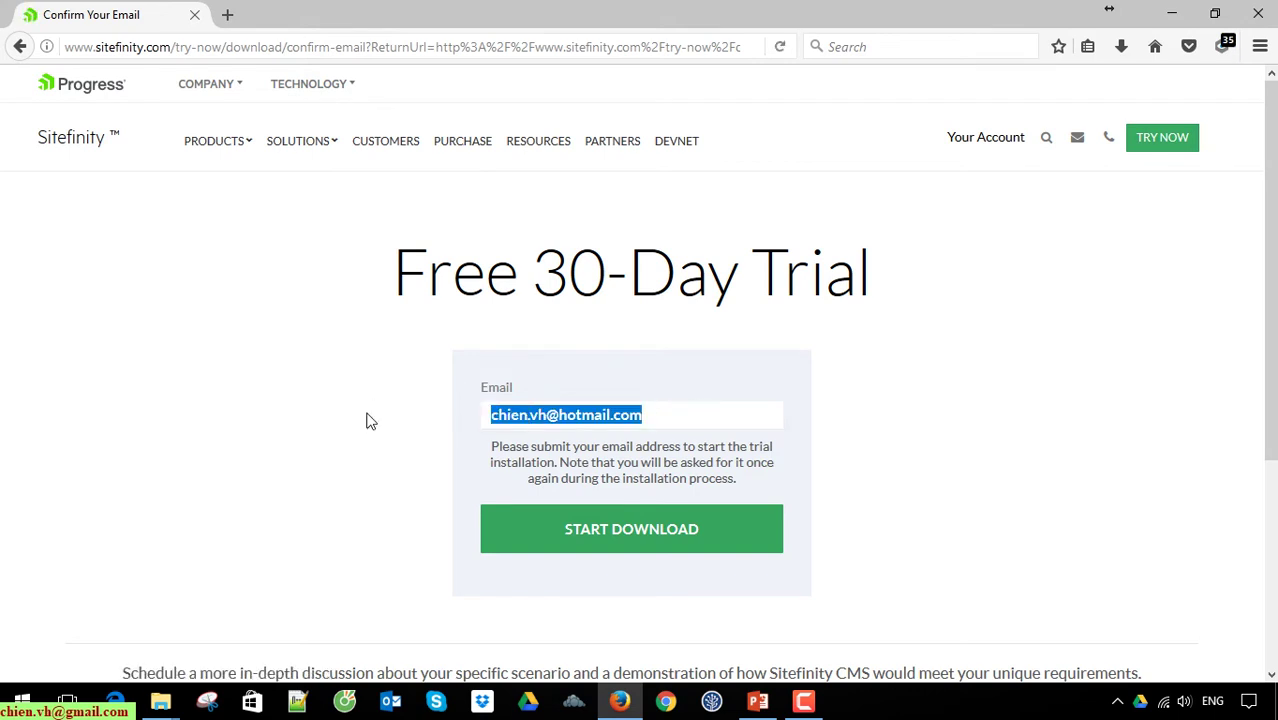
pyautogui.press('BackSpace')
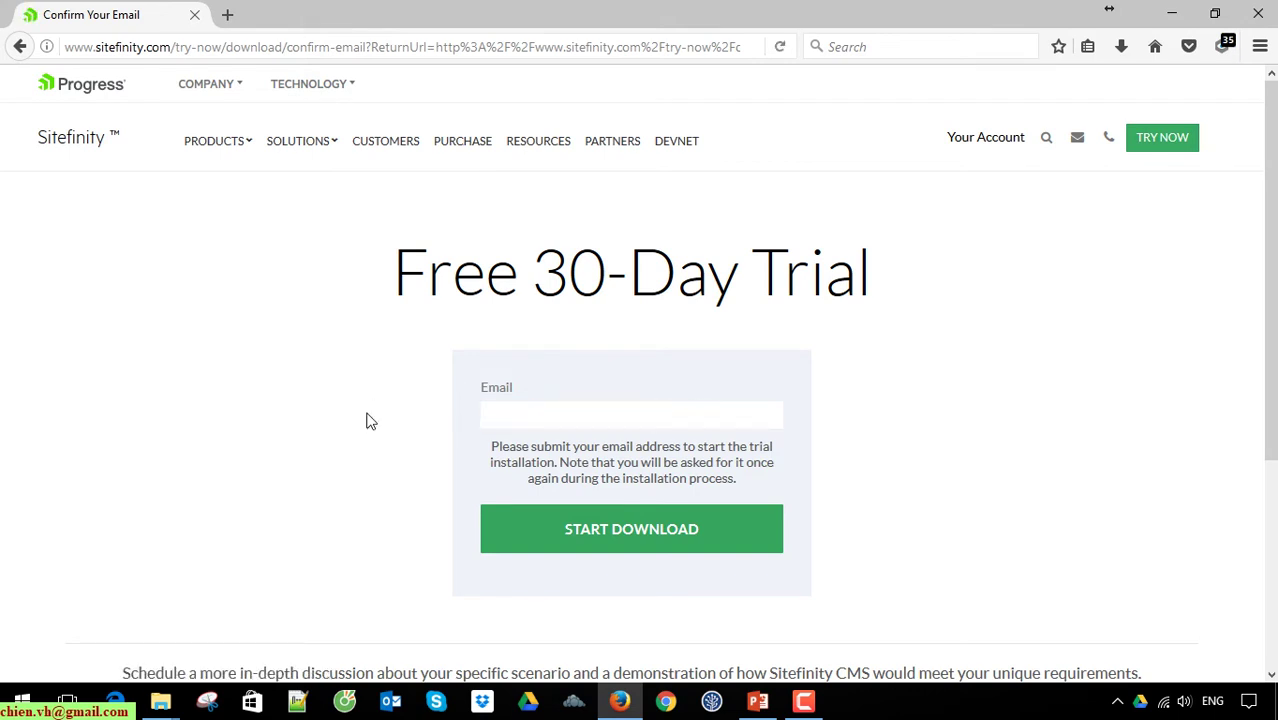
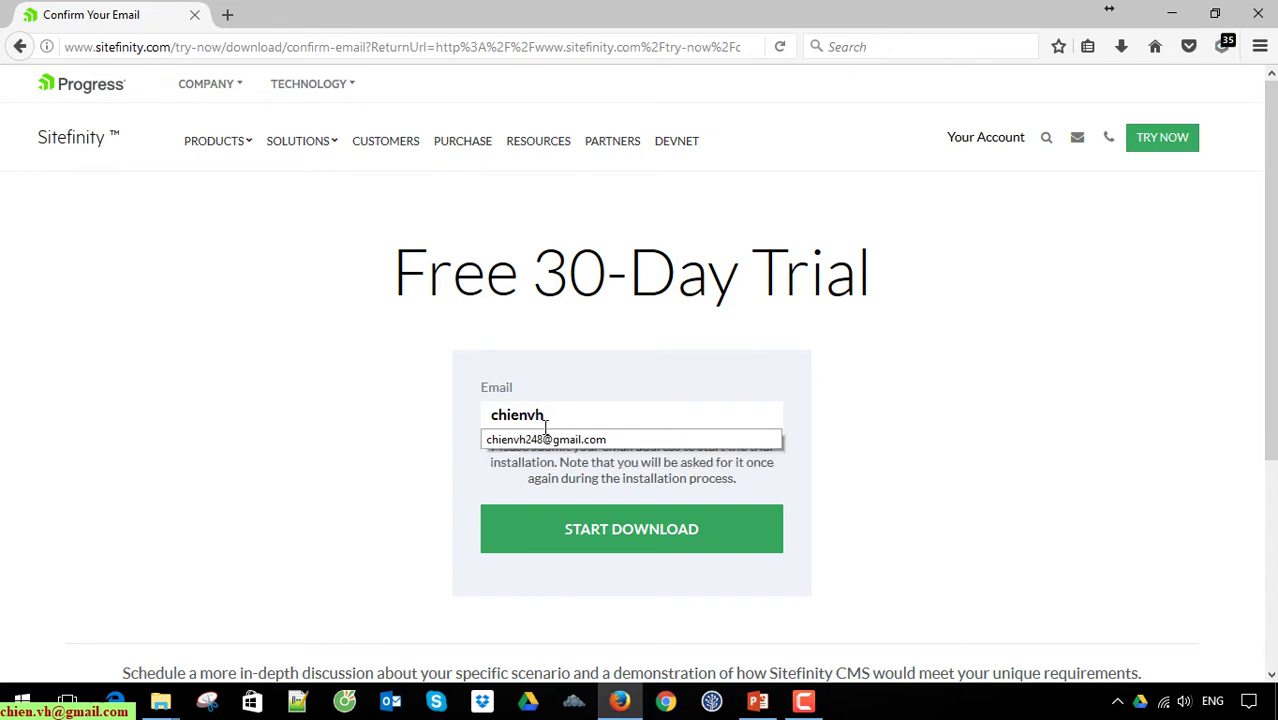
pyautogui.click(546, 439)
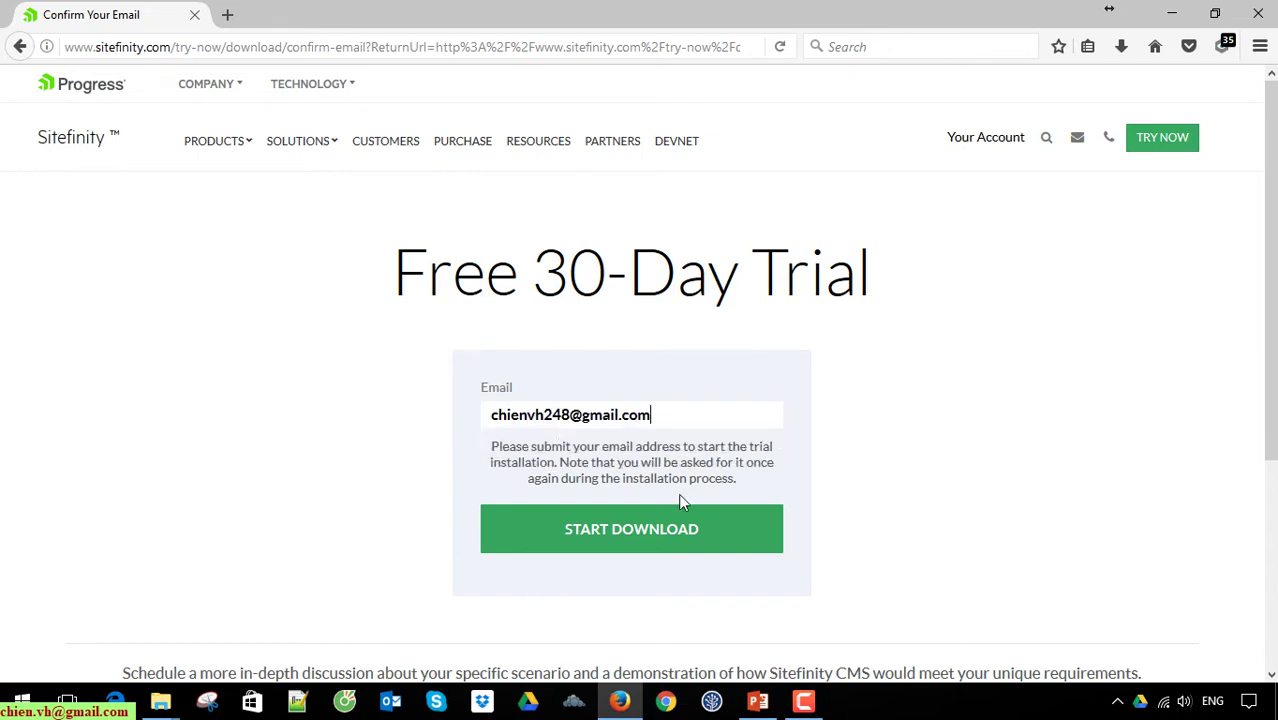
pyautogui.click(665, 541)
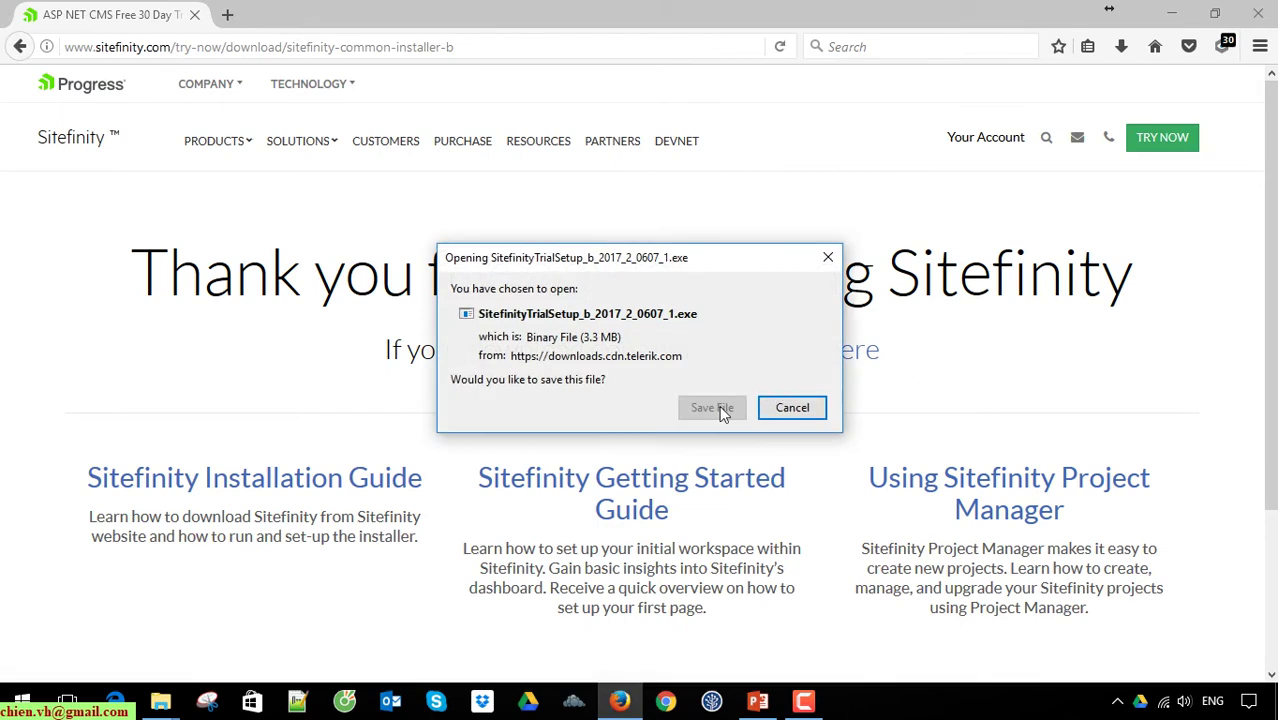
# Step: Save SitefinityTrialSetup_b_2017_2_0607_1.exe and run it from Firefox's downloads list
pyautogui.click(714, 409)
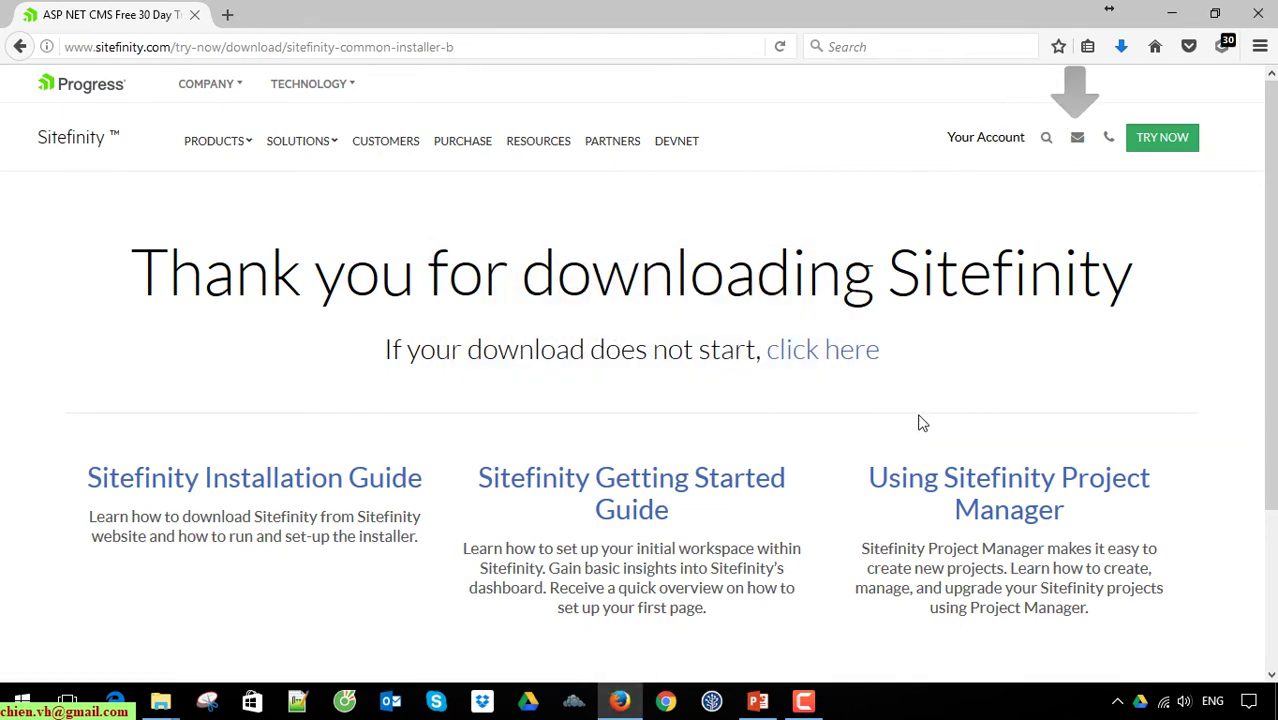
pyautogui.click(1120, 46)
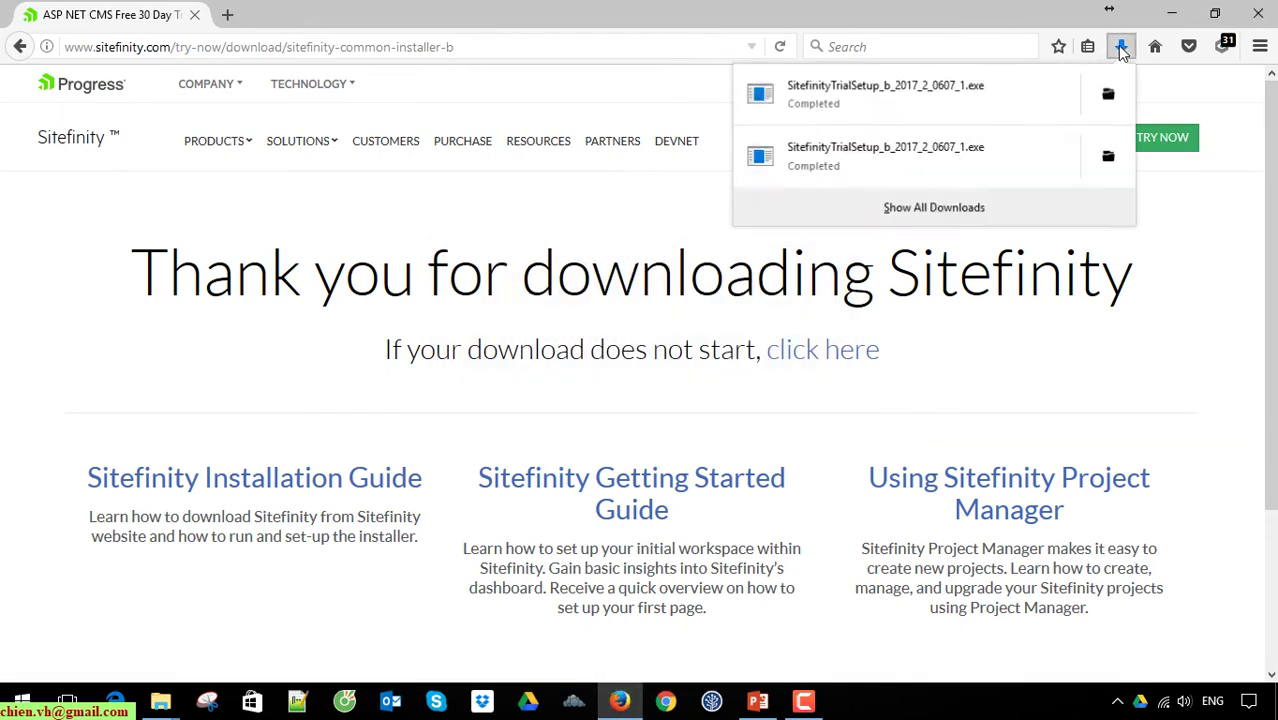
pyautogui.click(922, 97)
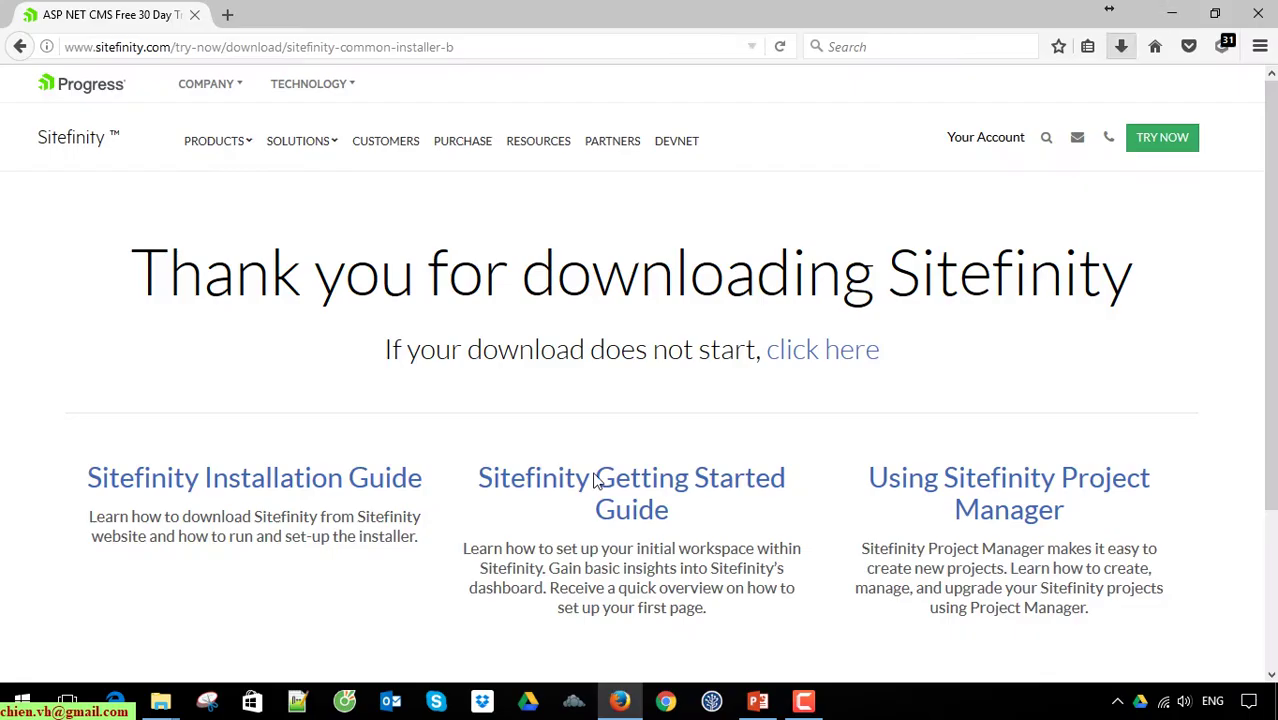
pyautogui.click(1171, 13)
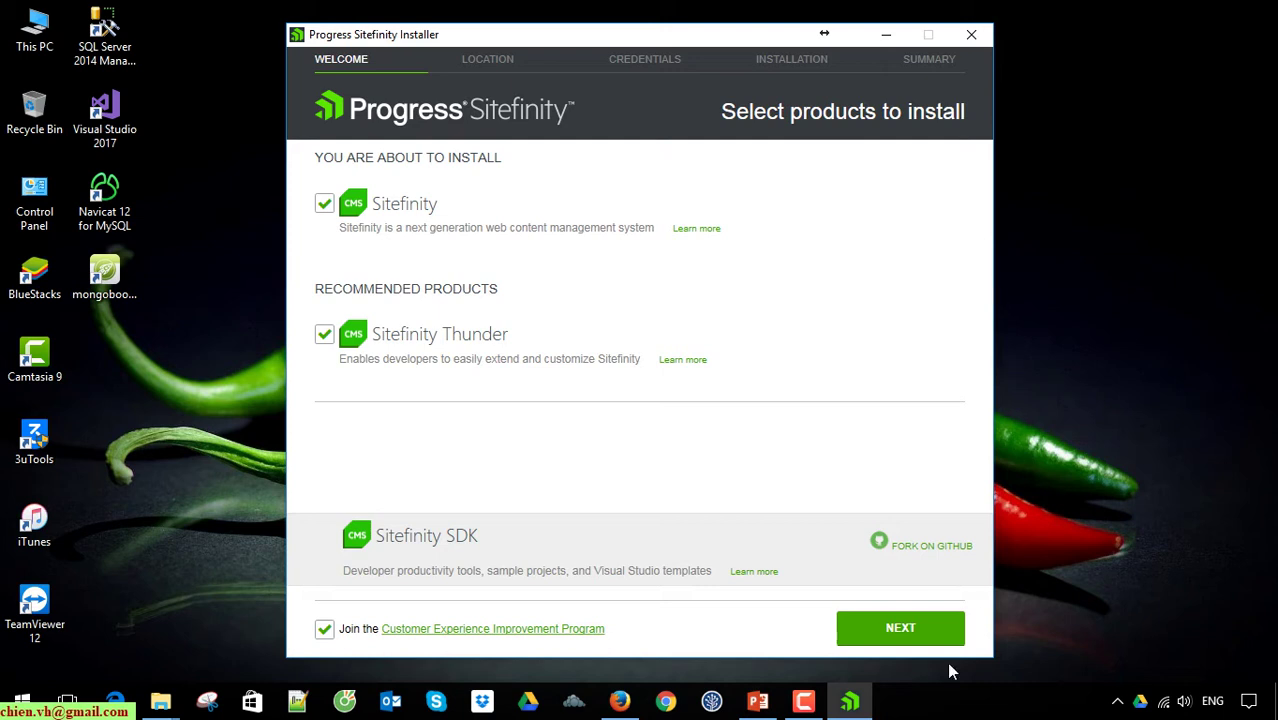
# Step: Keep the C:\Program Files (x86)\Progress folder and accept the License Agreement to reach Credentials
pyautogui.click(905, 631)
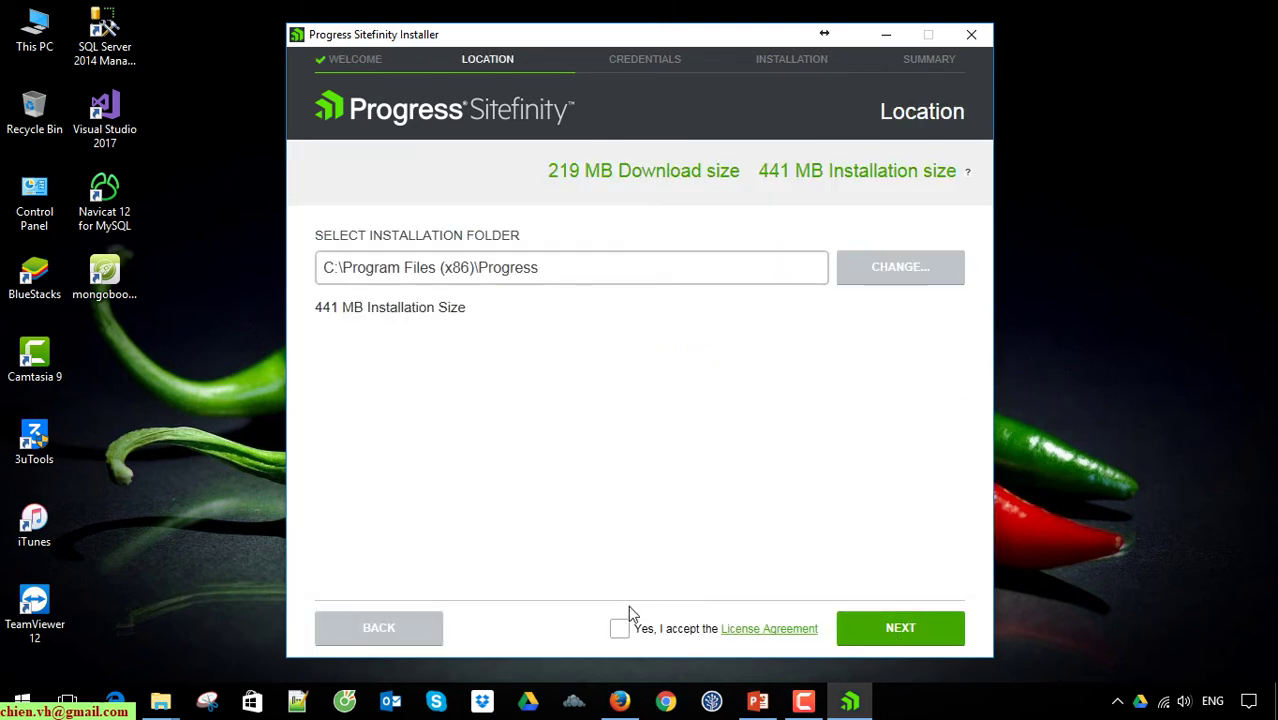
pyautogui.click(630, 272)
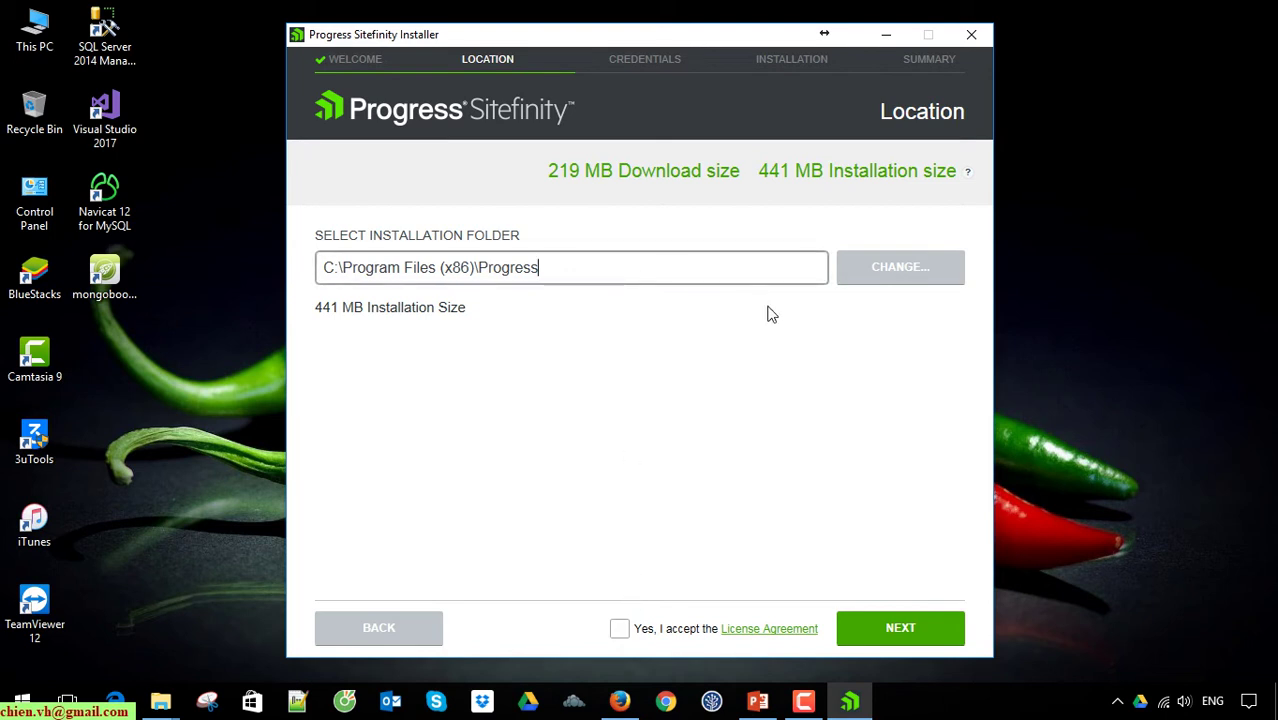
pyautogui.click(620, 629)
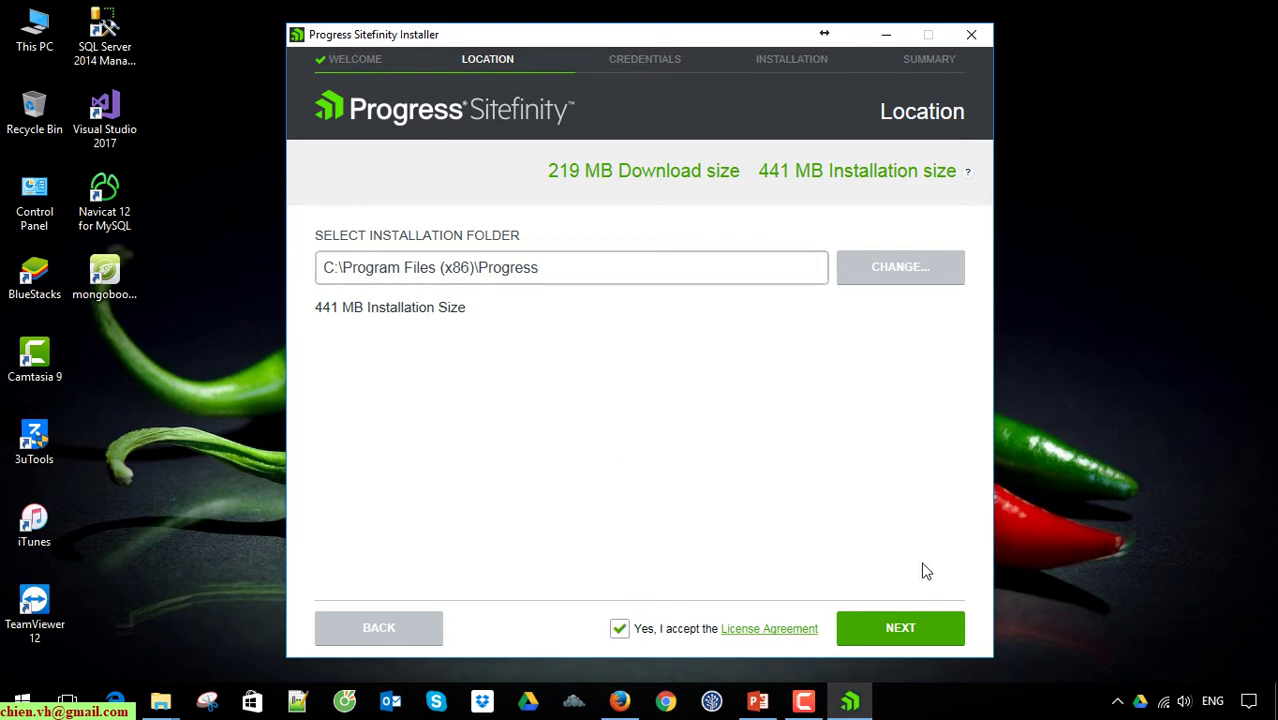
pyautogui.click(900, 636)
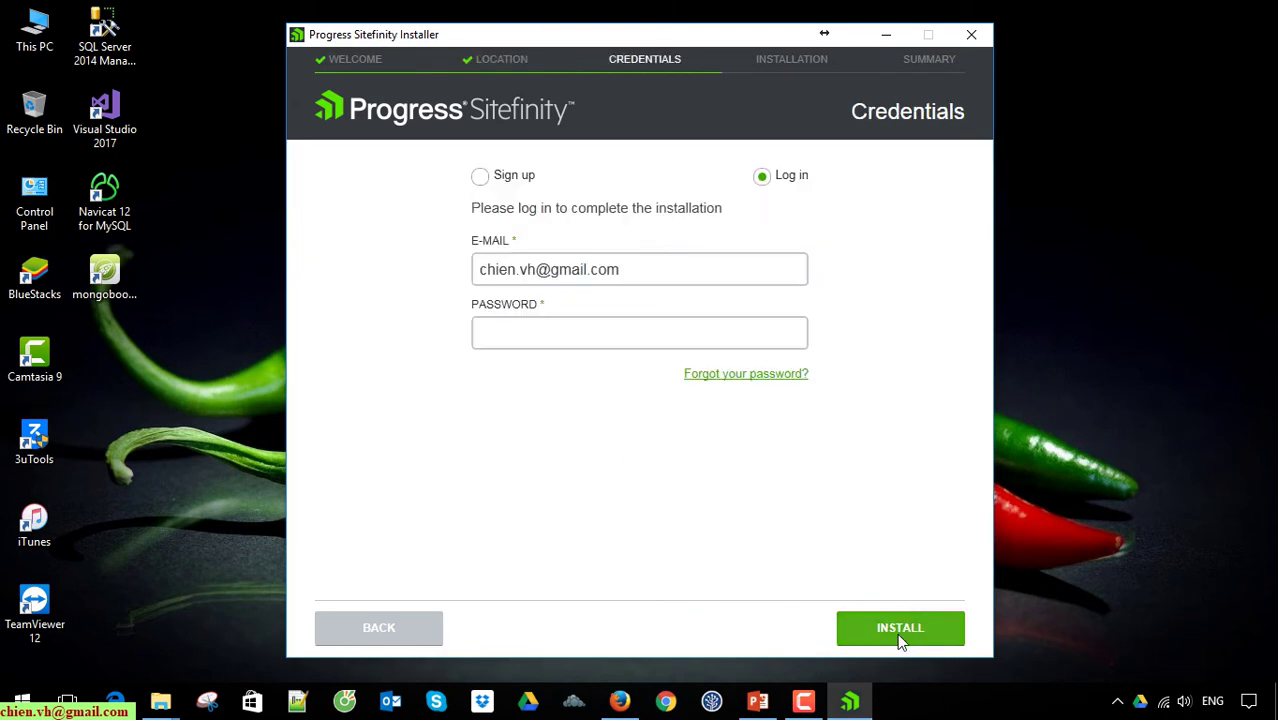
# Step: Choose Sign up on the Credentials step to show the empty registration form
pyautogui.click(482, 178)
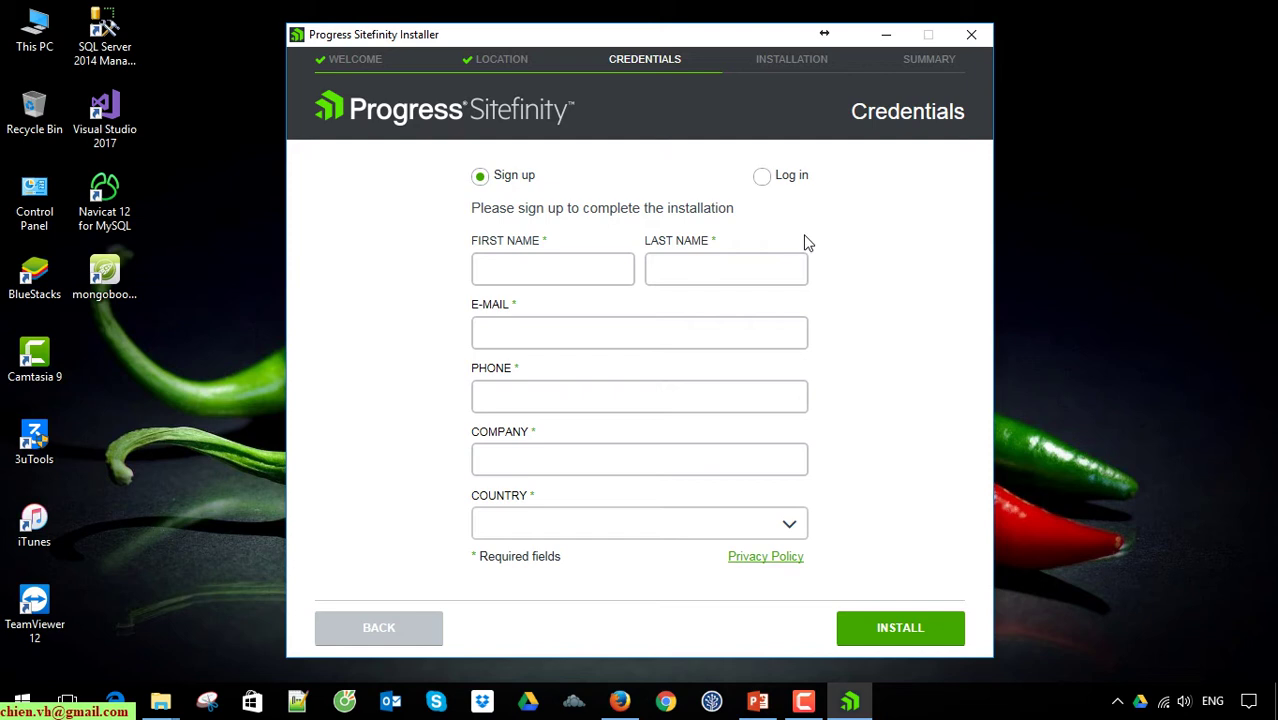
pyautogui.click(766, 184)
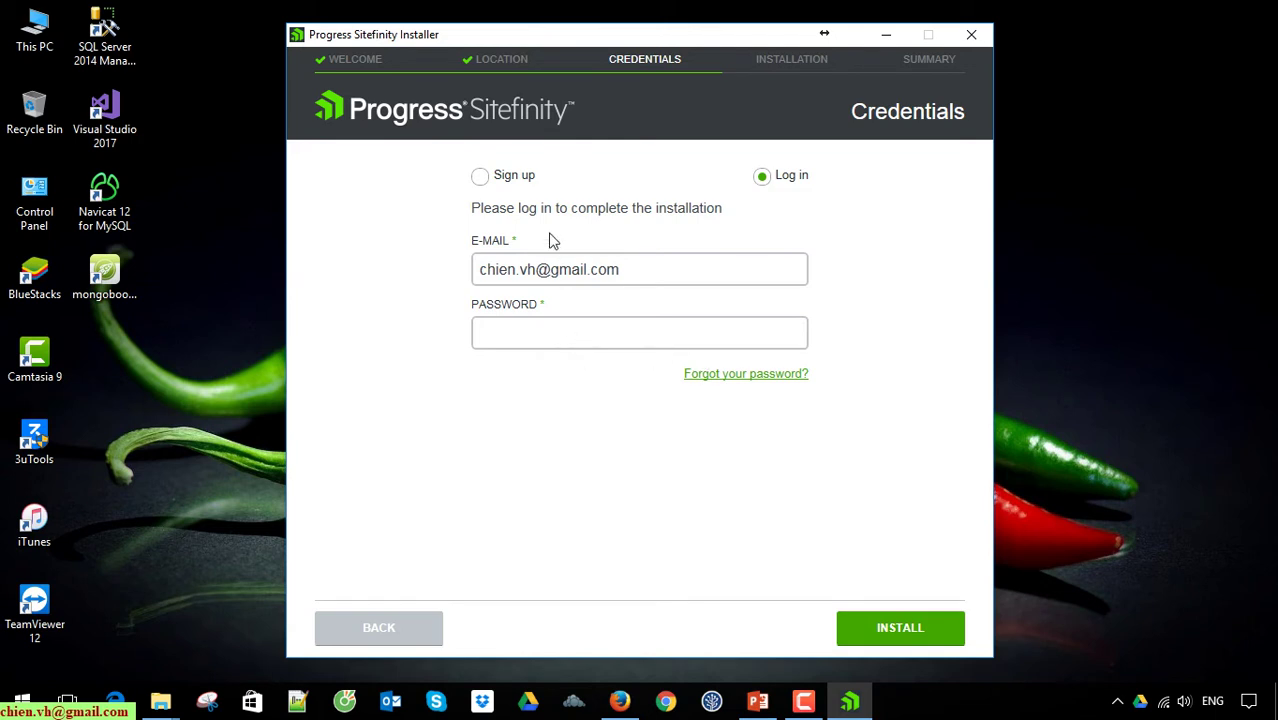
pyautogui.click(481, 177)
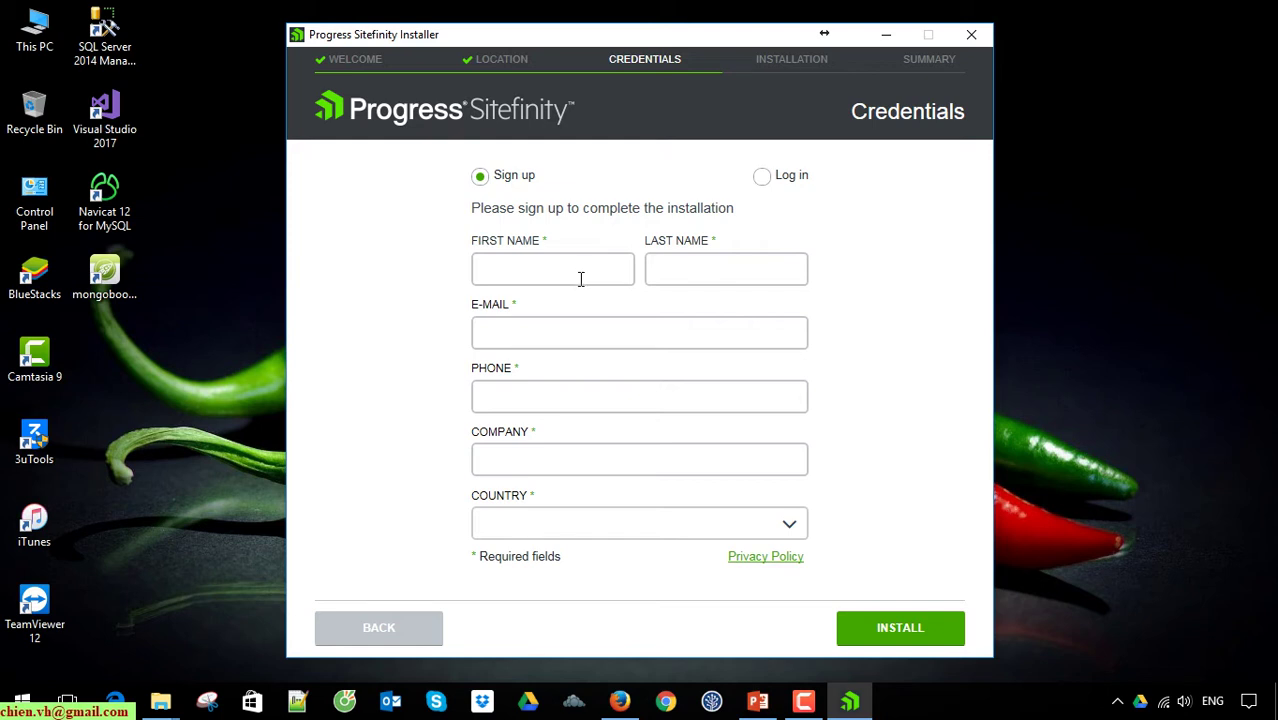
# Step: Enter the first name, last name, e-mail address and phone number in the sign-up form
pyautogui.click(580, 267)
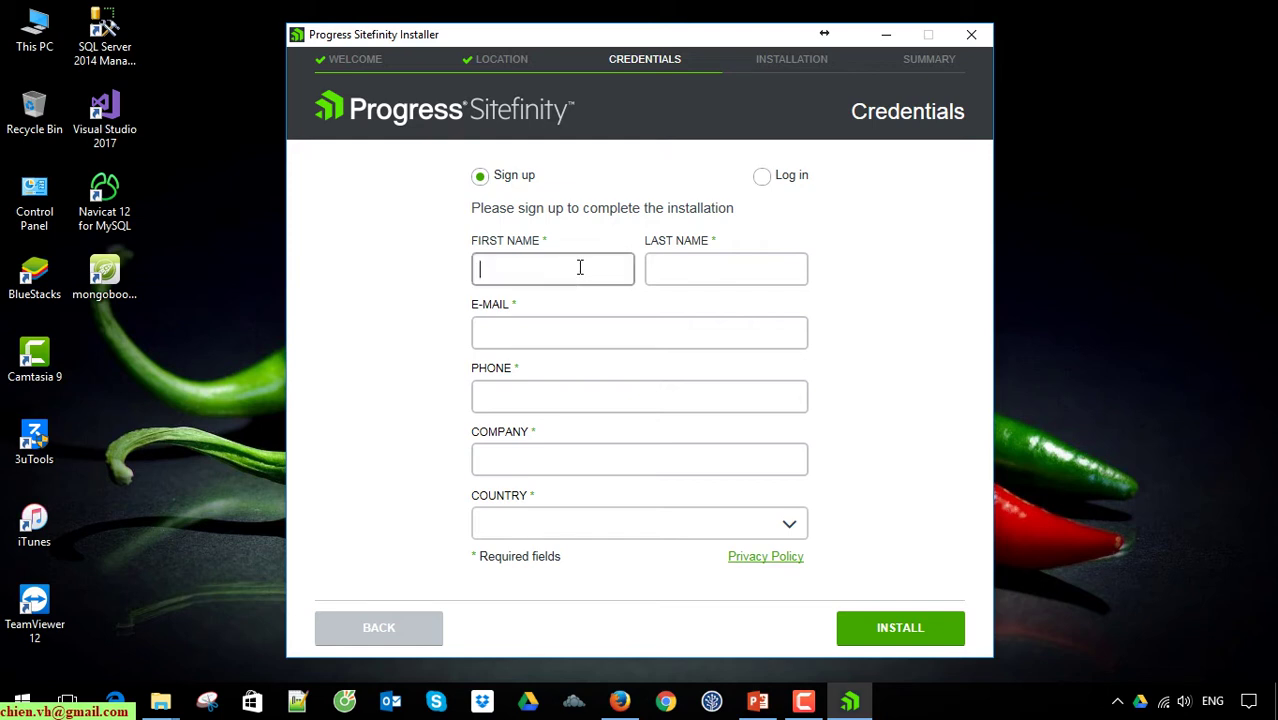
pyautogui.write('c')
pyautogui.press('BackSpace')
pyautogui.press('Tab')
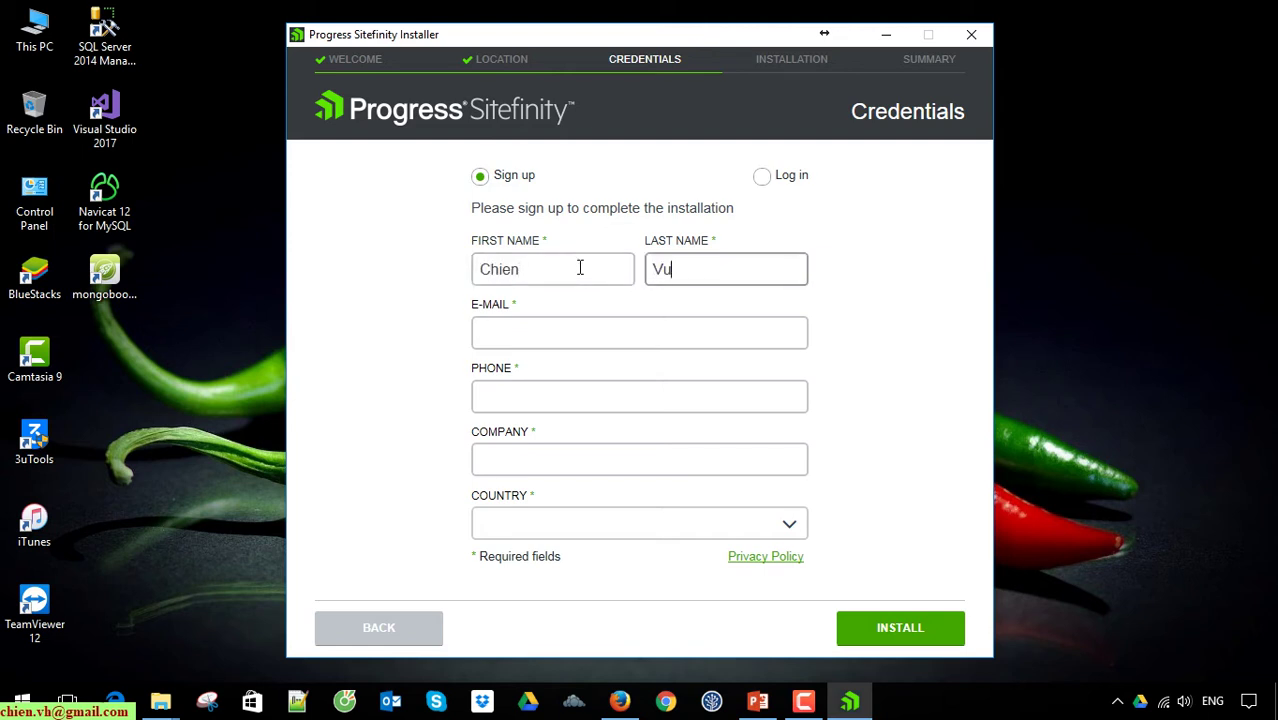
pyautogui.press('Tab')
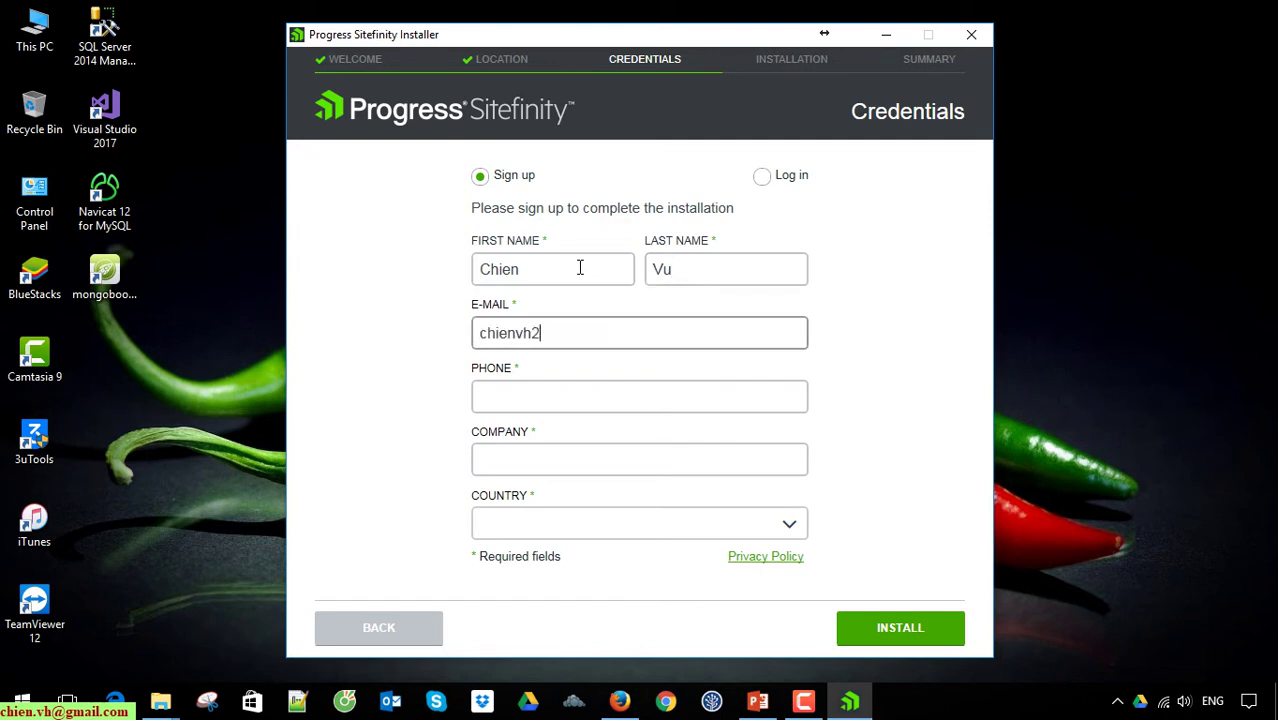
pyautogui.press('Tab')
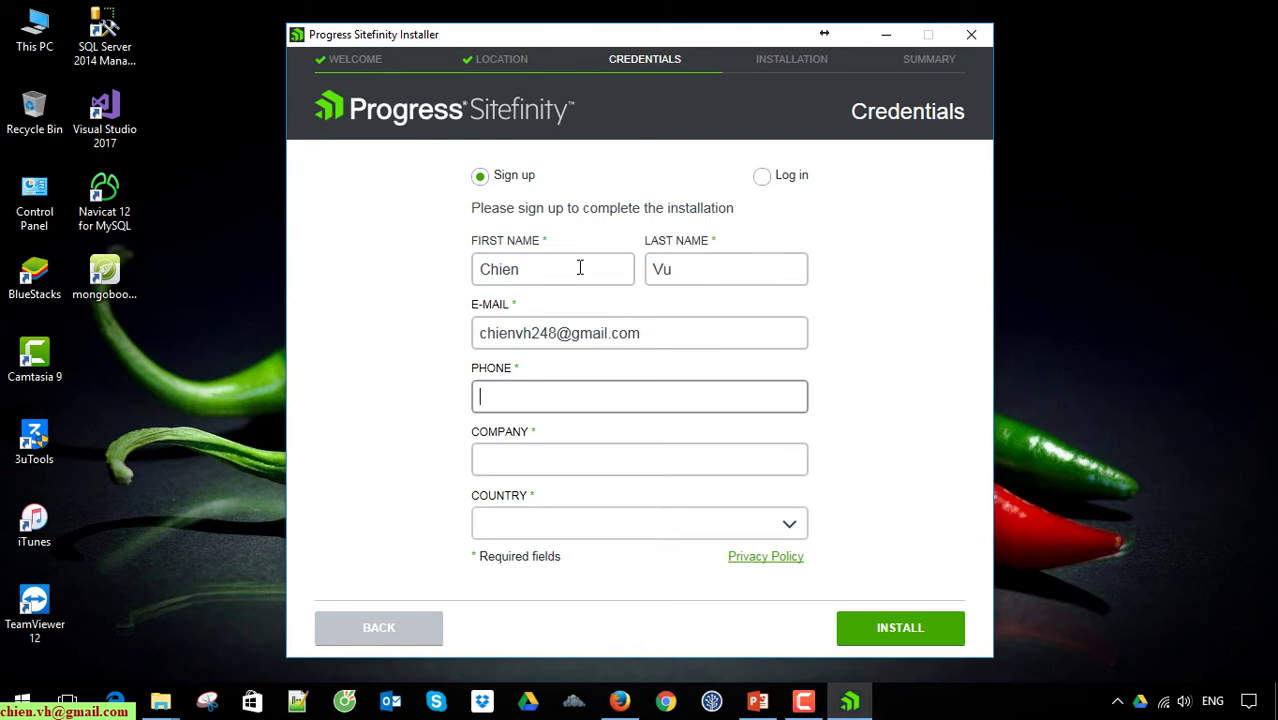
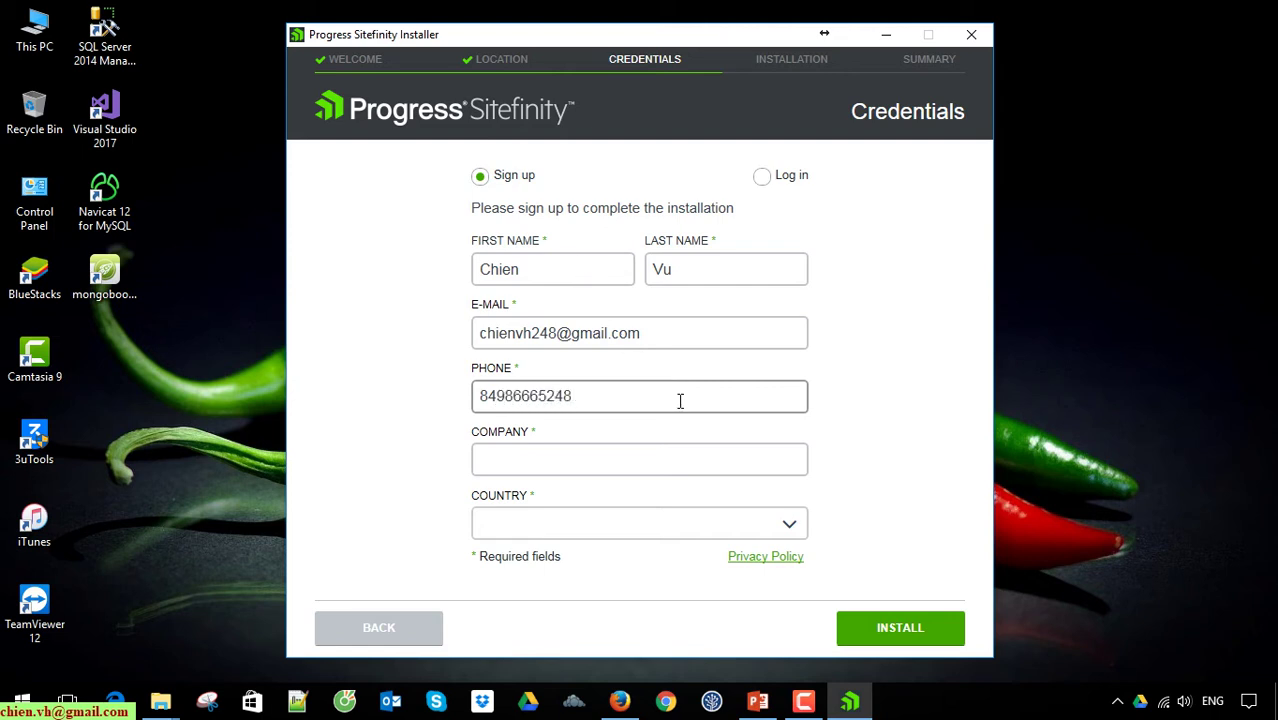
# Step: Set the company to Home and the country to Viet Nam, then start the installation
pyautogui.click(688, 458)
pyautogui.write('Home')
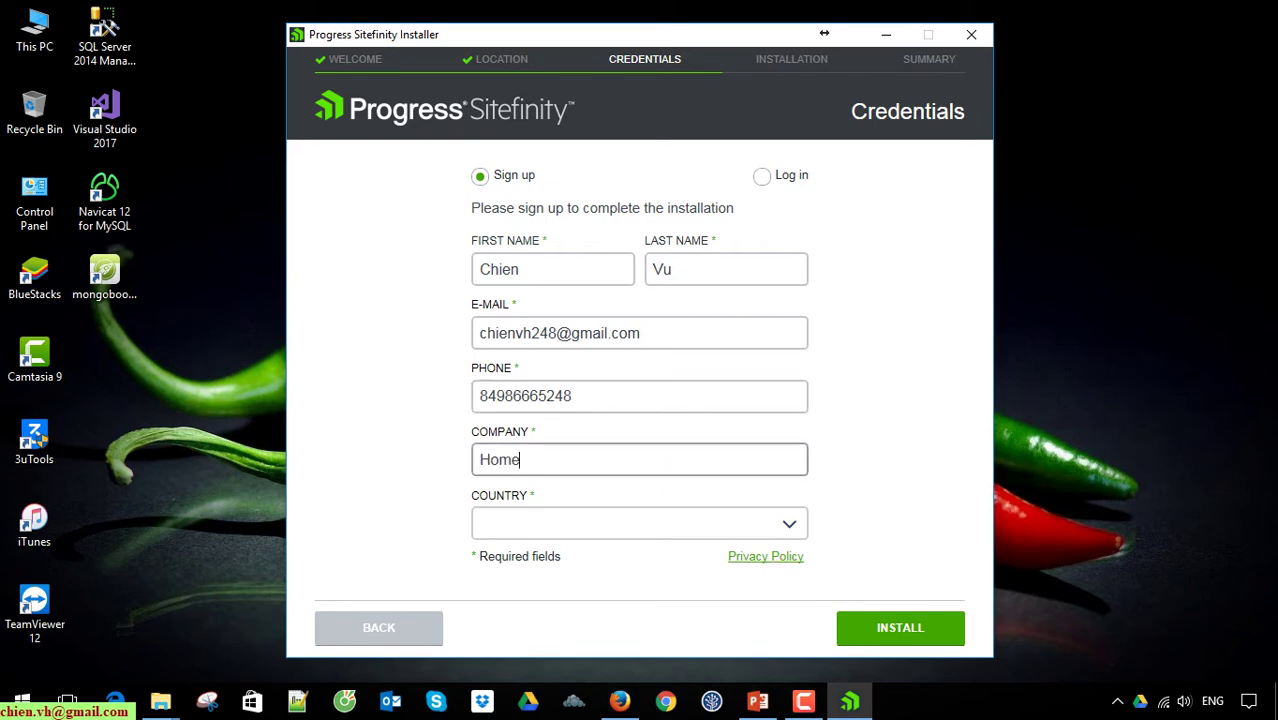
pyautogui.click(790, 525)
pyautogui.scroll(-1, 757, 508)
pyautogui.press('v')
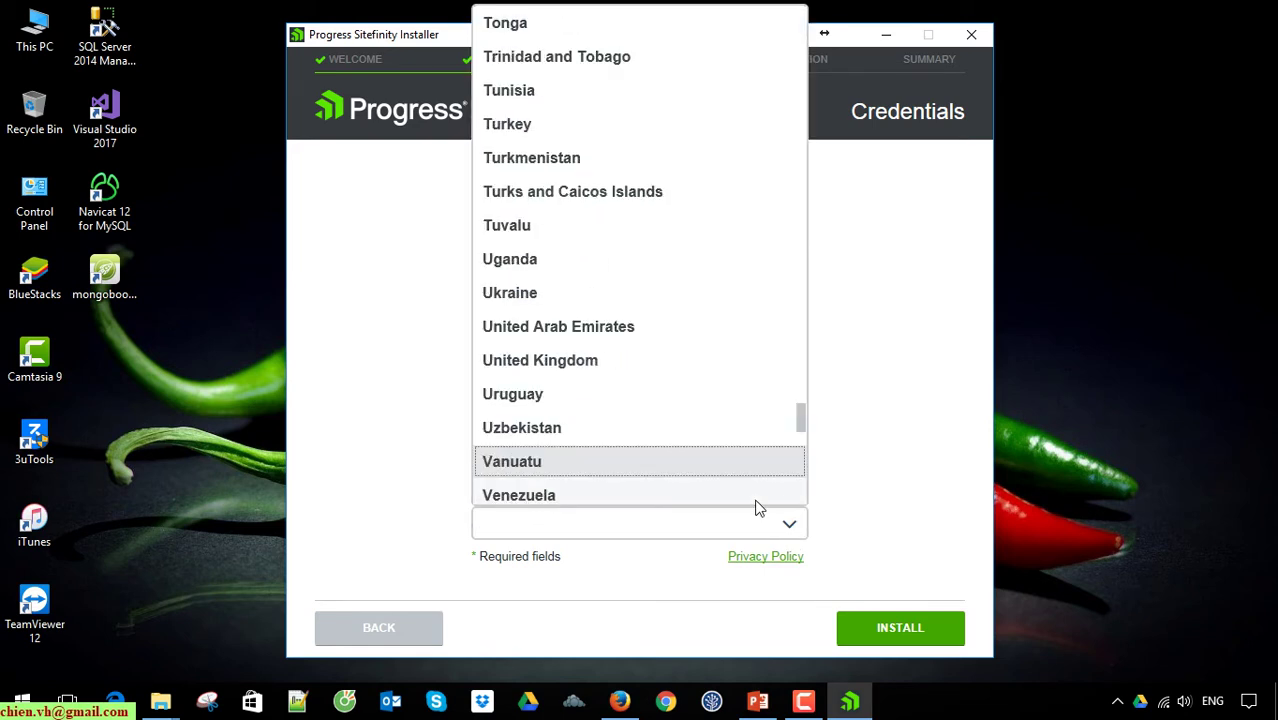
pyautogui.press('Down')
pyautogui.click(670, 495)
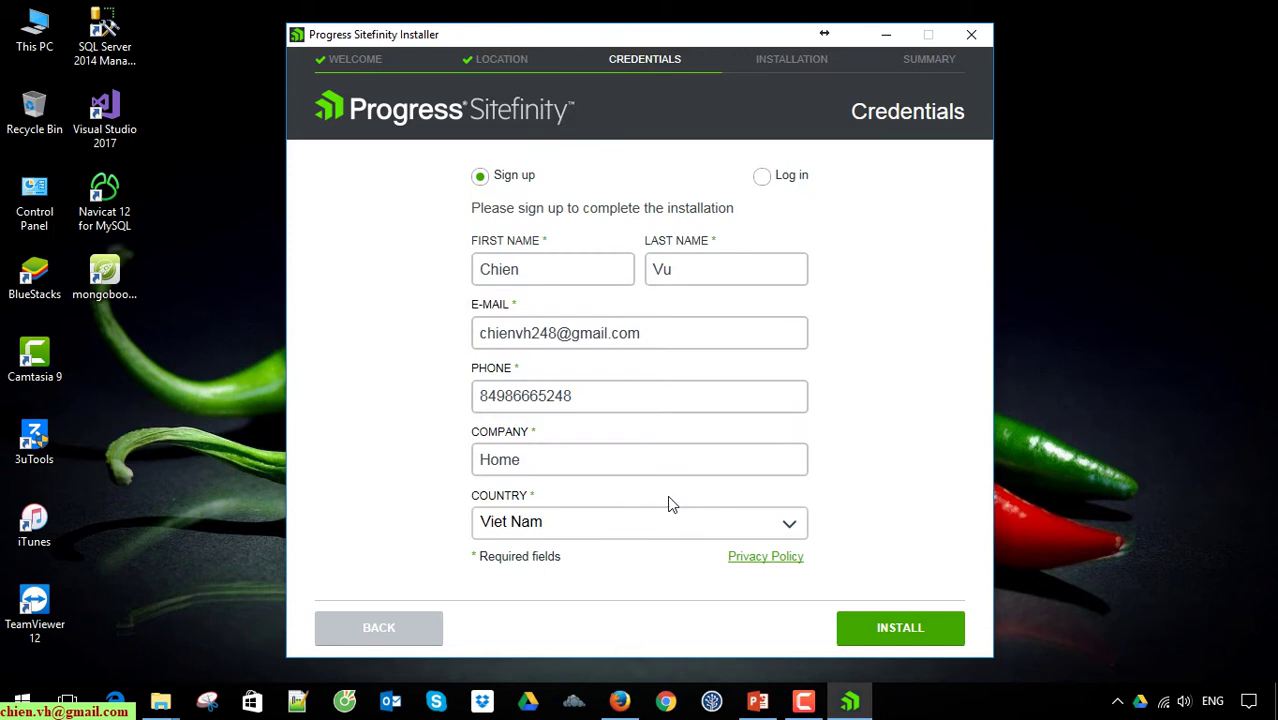
pyautogui.click(907, 627)
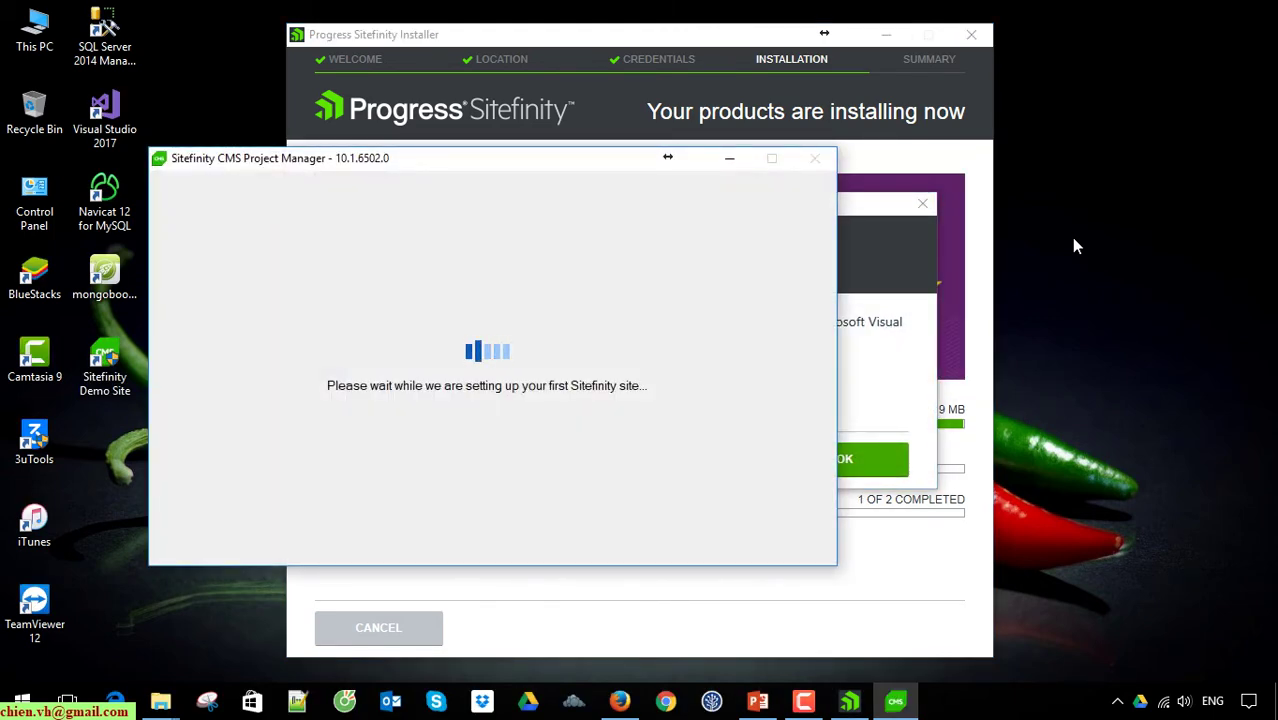
# Step: Bring the Visual Studio 2012 requirement message into view and acknowledge it with OK
pyautogui.click(871, 218)
pyautogui.moveTo(871, 218); pyautogui.dragTo(1088, 124)
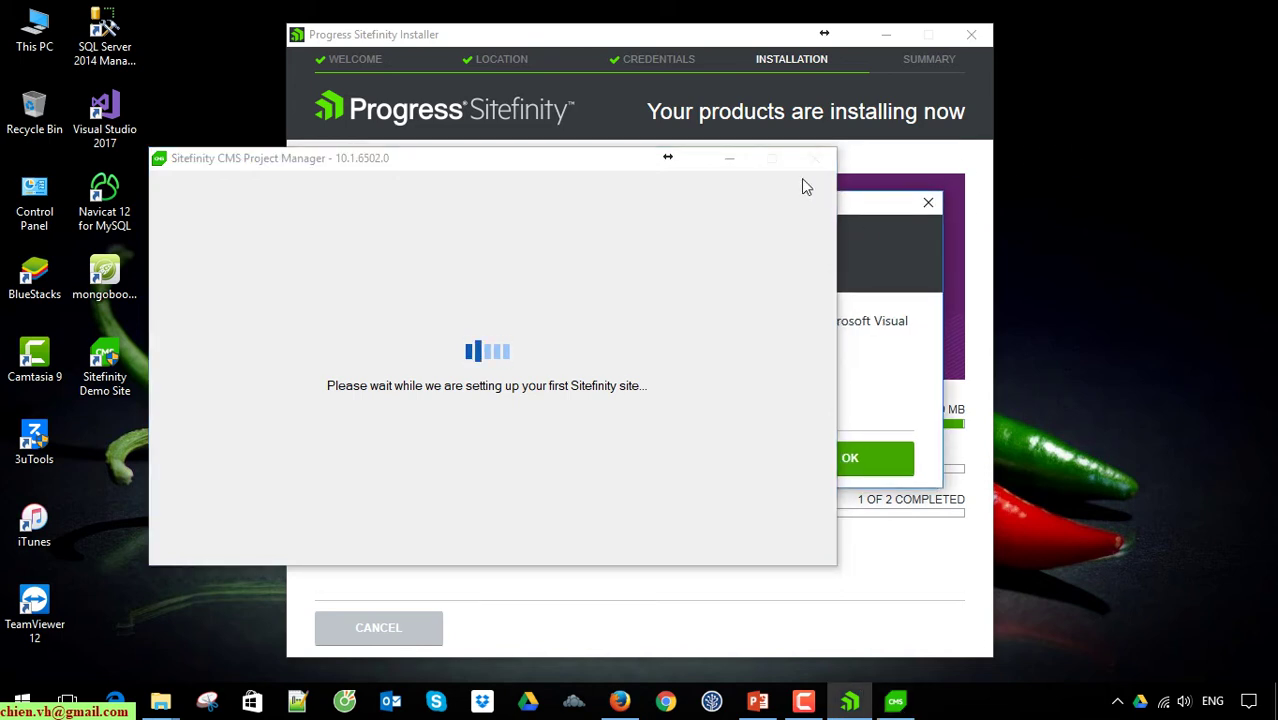
pyautogui.moveTo(594, 175); pyautogui.dragTo(620, 280)
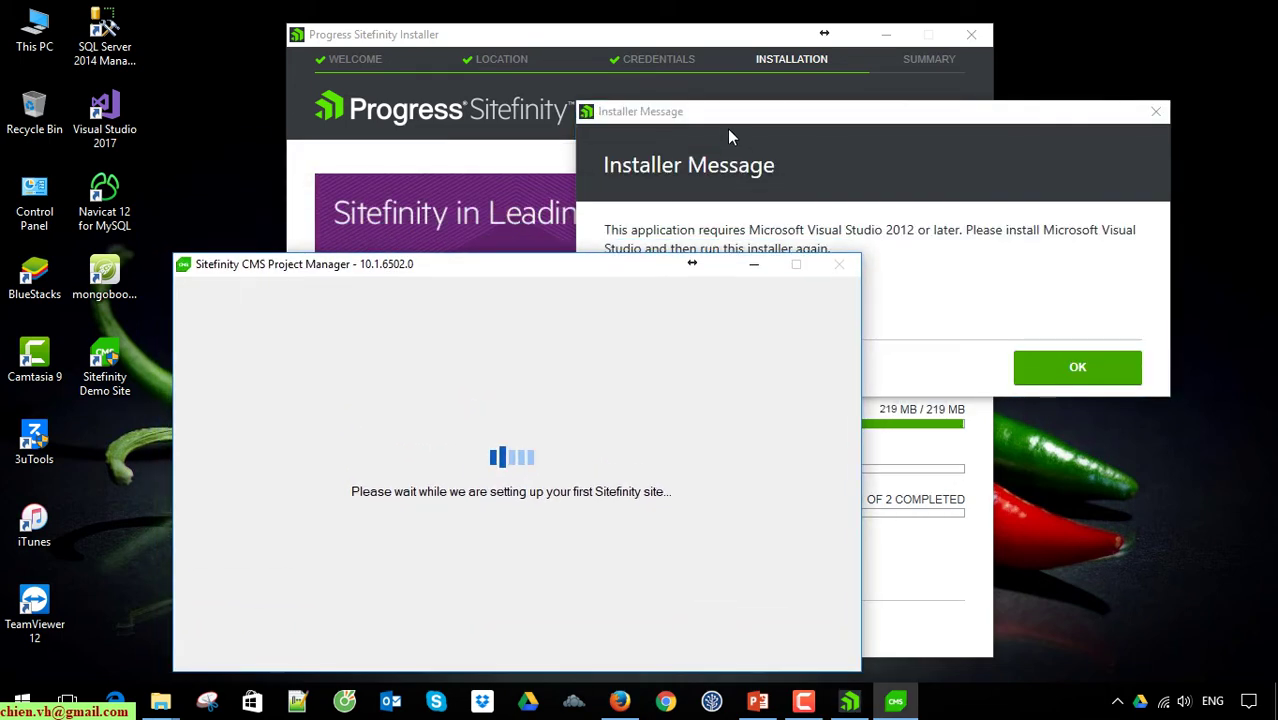
pyautogui.moveTo(727, 128); pyautogui.dragTo(800, 40)
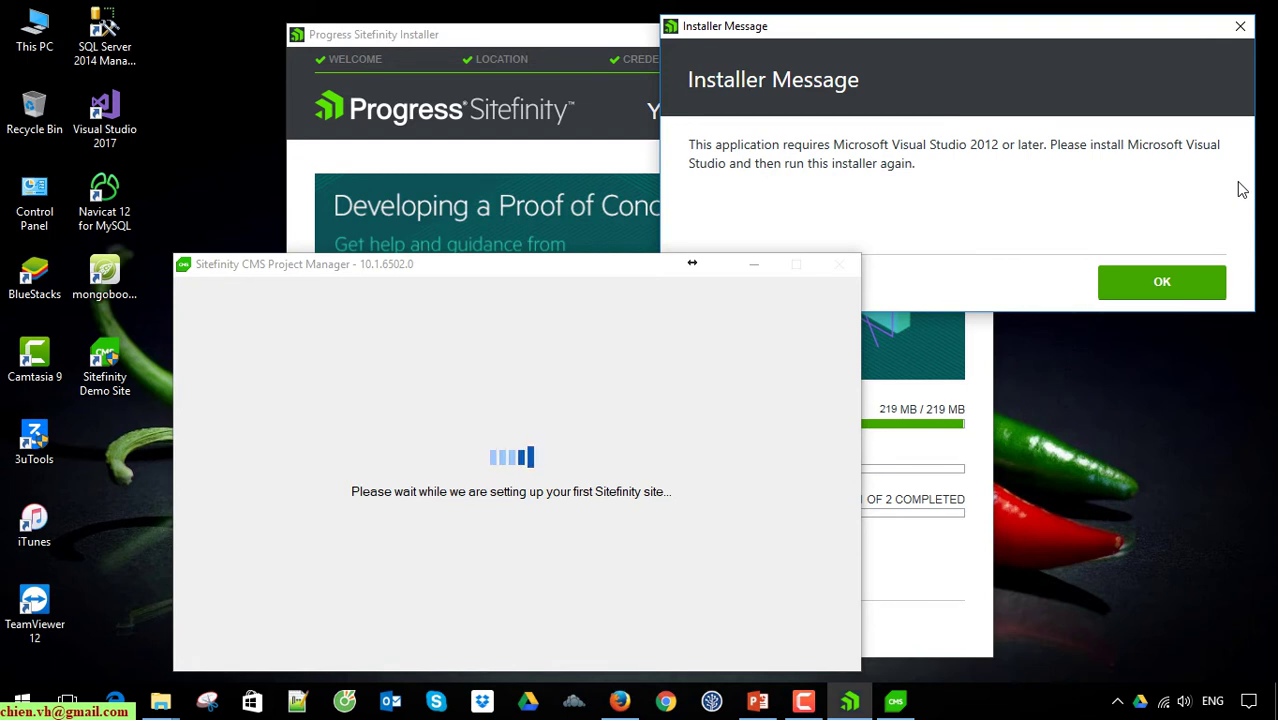
pyautogui.click(1162, 283)
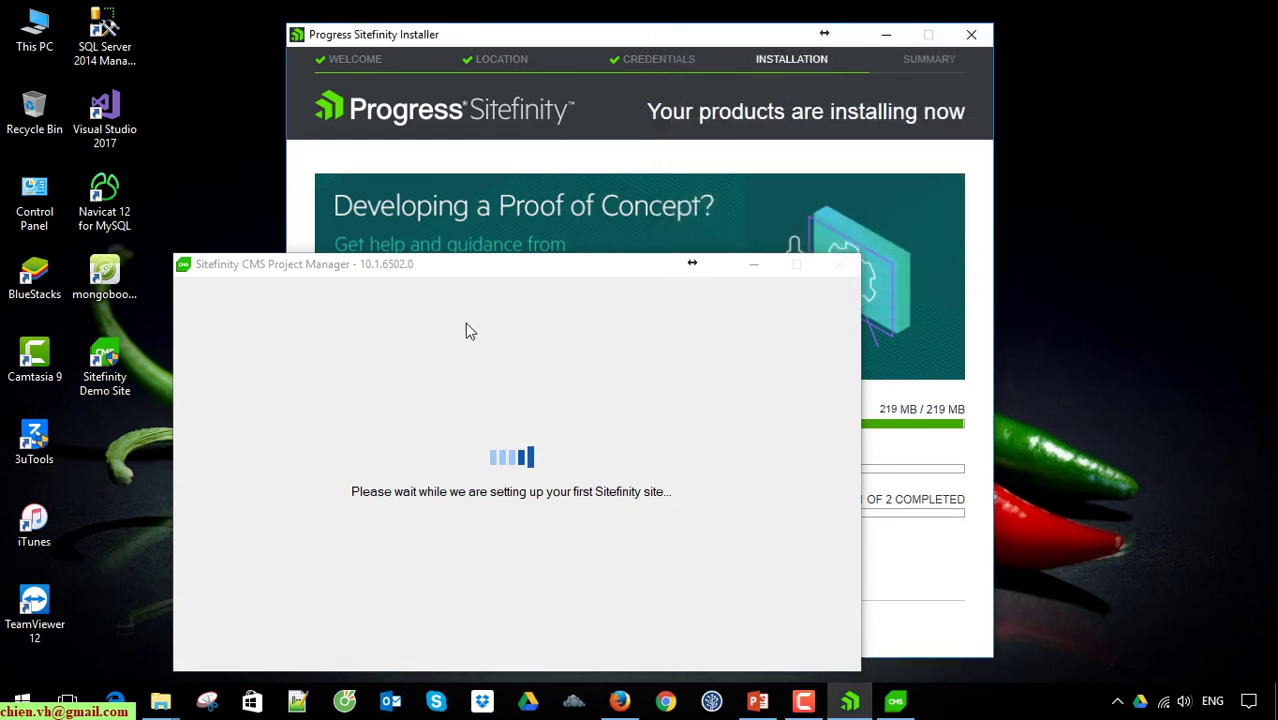
# Step: Reposition the Project Manager window and minimize Chrome to reveal the installer's summary
pyautogui.moveTo(464, 270); pyautogui.dragTo(602, 204)
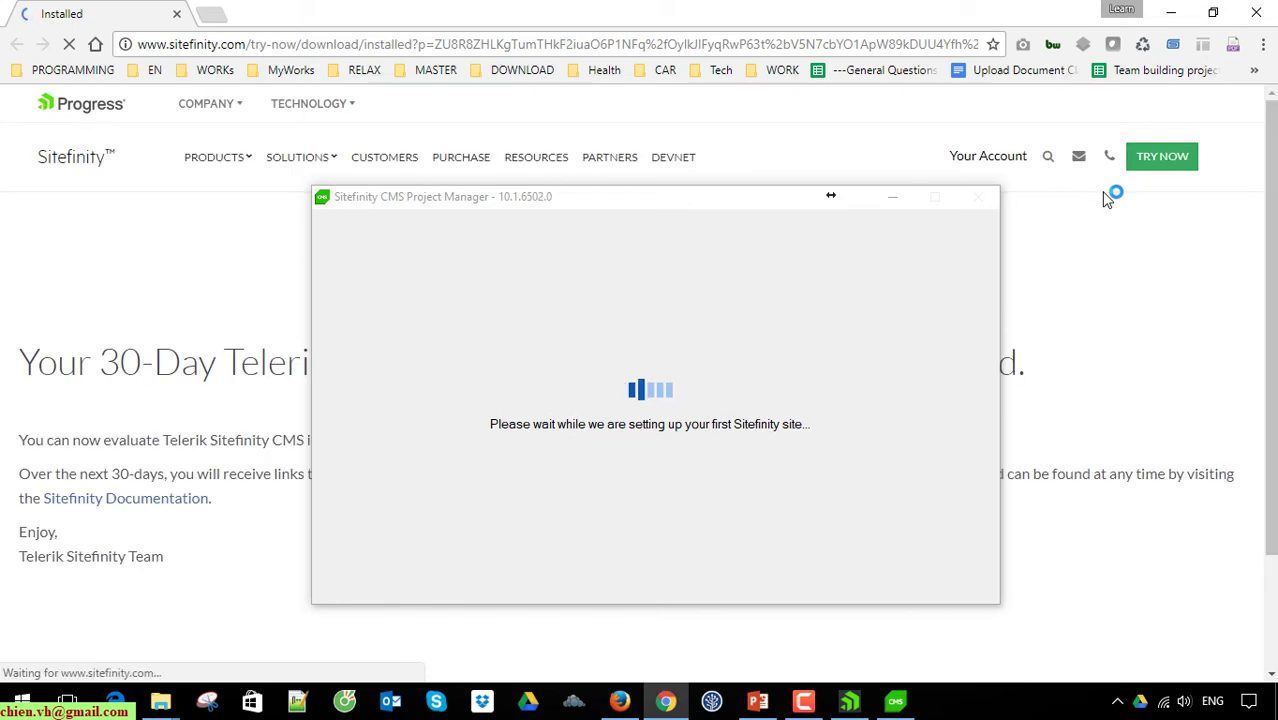
pyautogui.moveTo(788, 211); pyautogui.dragTo(779, 470)
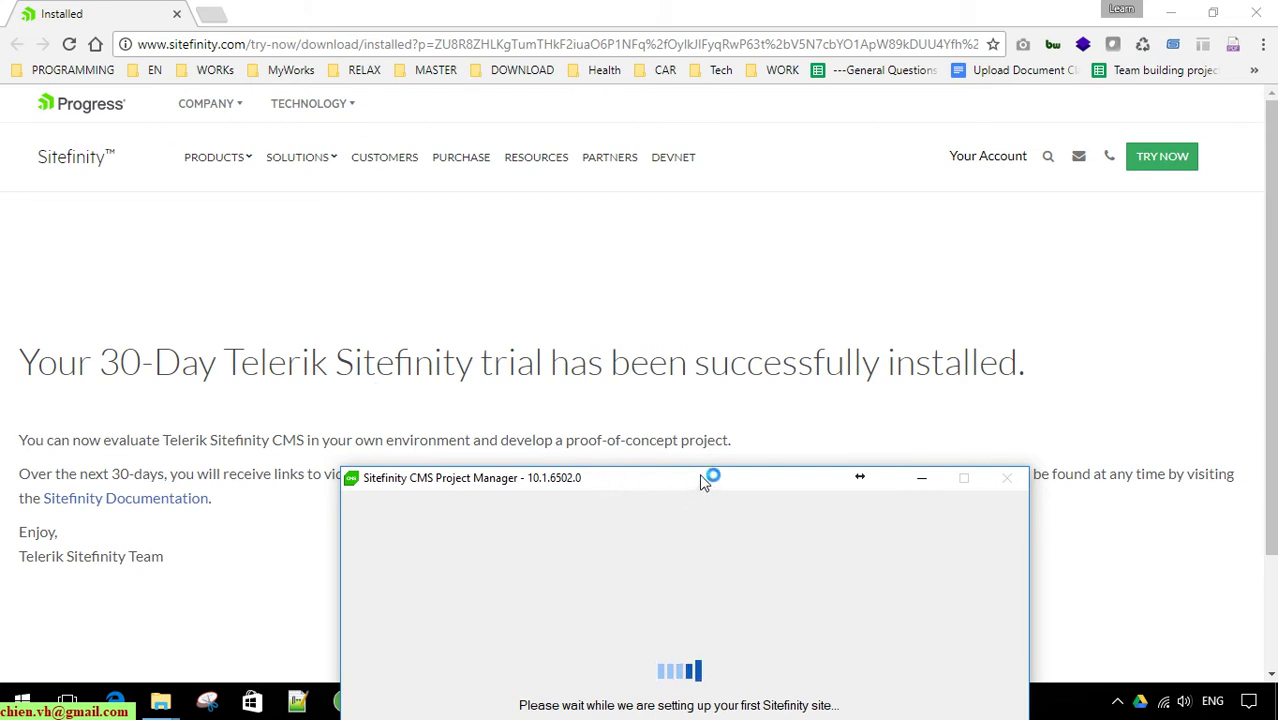
pyautogui.moveTo(713, 474); pyautogui.dragTo(705, 191)
pyautogui.click(1170, 12)
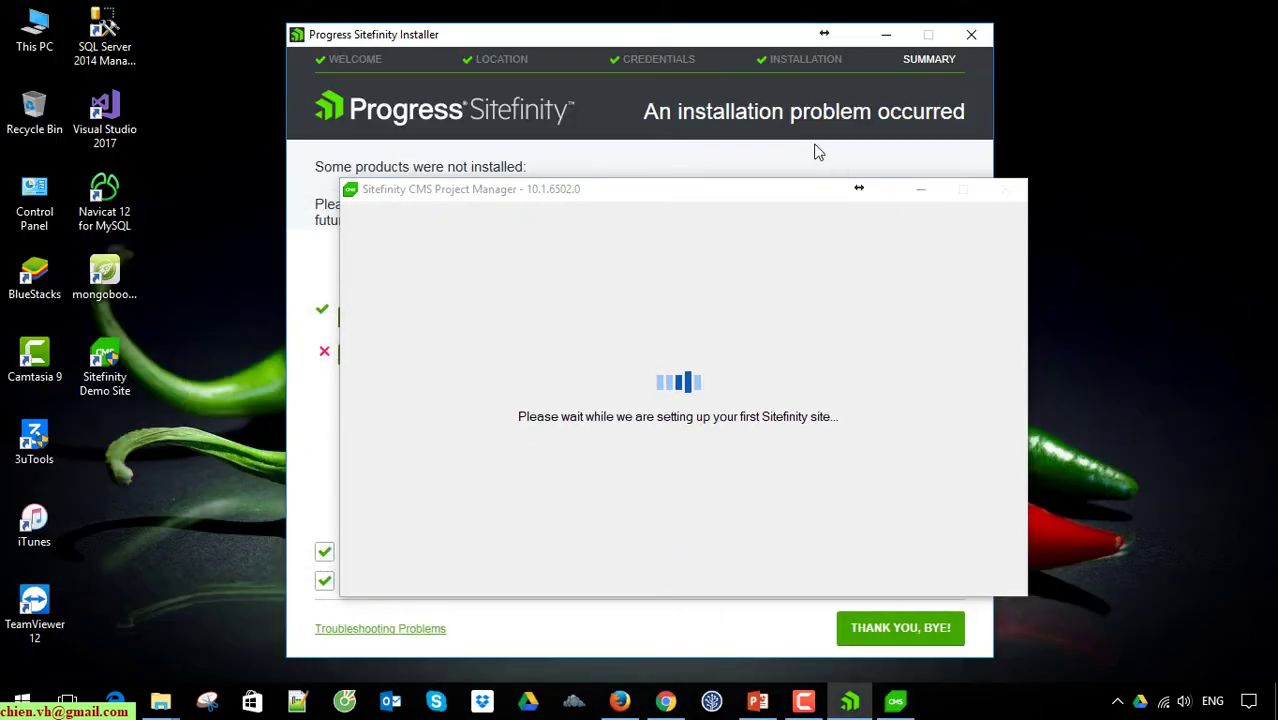
# Step: Move the Project Manager window aside while the localhost:31794 site initializes
pyautogui.moveTo(826, 197); pyautogui.dragTo(780, 258)
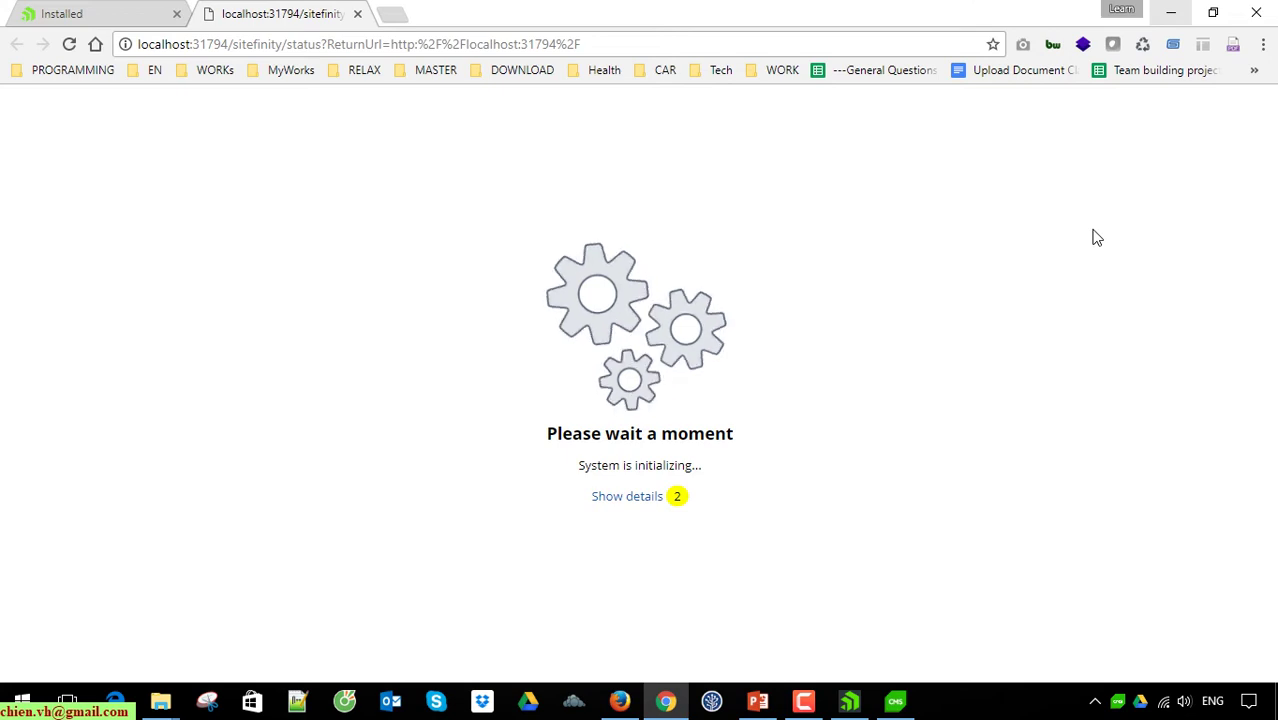
# Step: Bring Project Manager forward, position its window, and select the Default project in the list
pyautogui.click(895, 701)
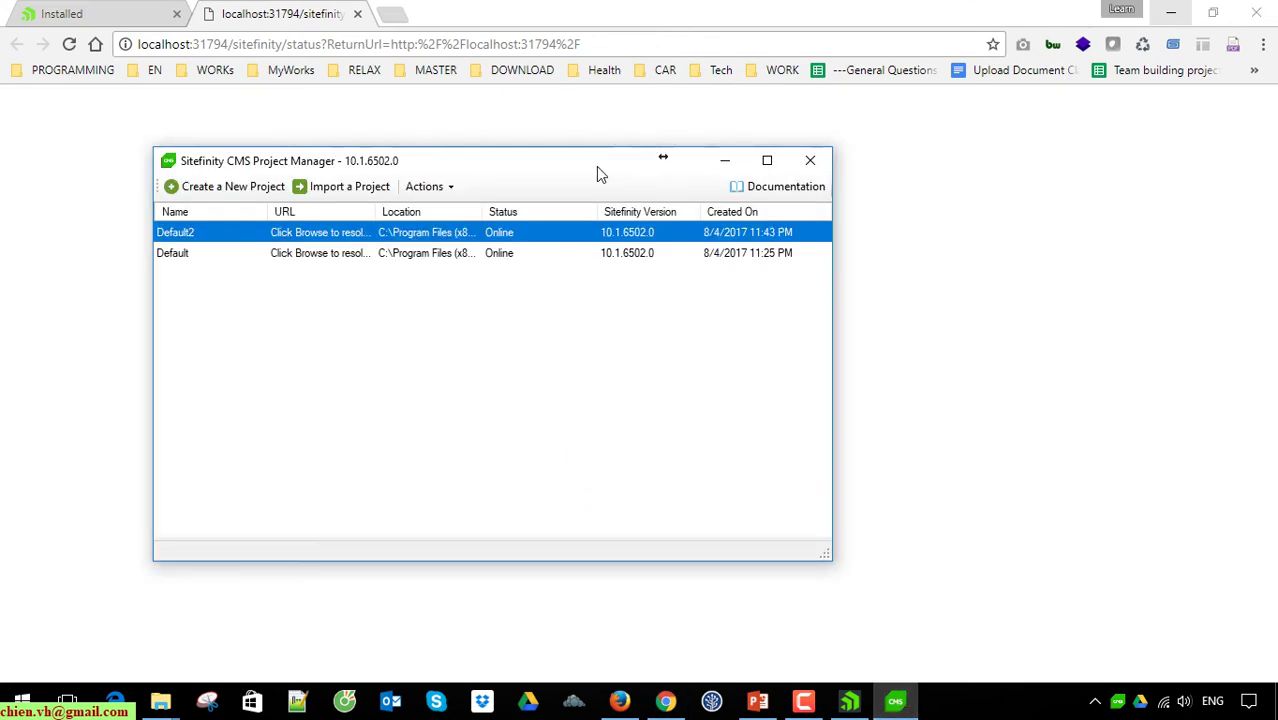
pyautogui.moveTo(508, 166); pyautogui.dragTo(742, 183)
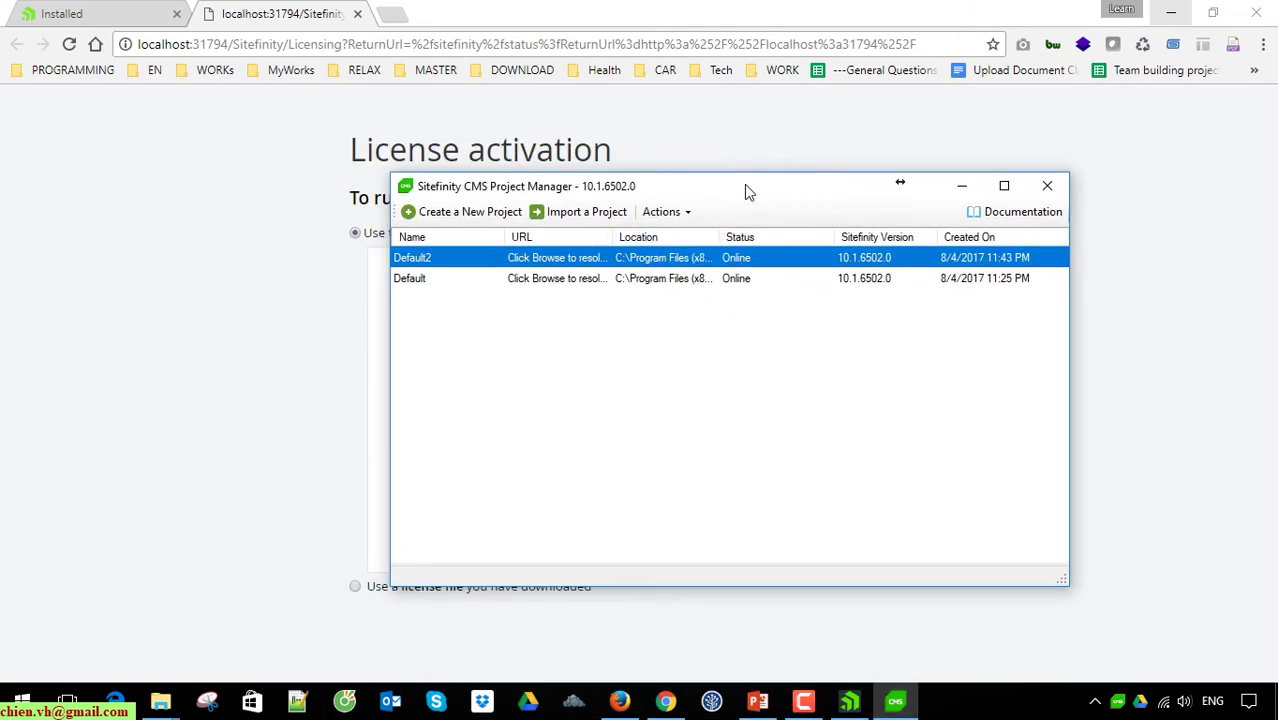
pyautogui.moveTo(745, 185); pyautogui.dragTo(668, 189)
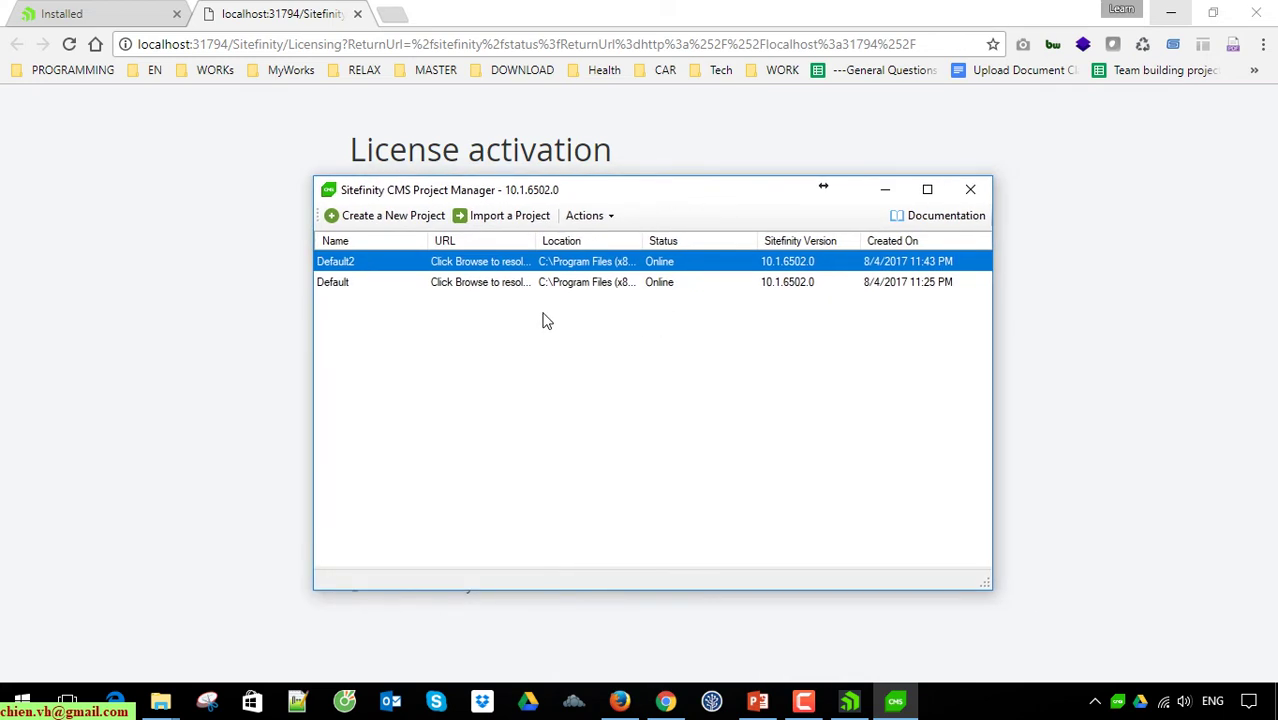
pyautogui.click(383, 286)
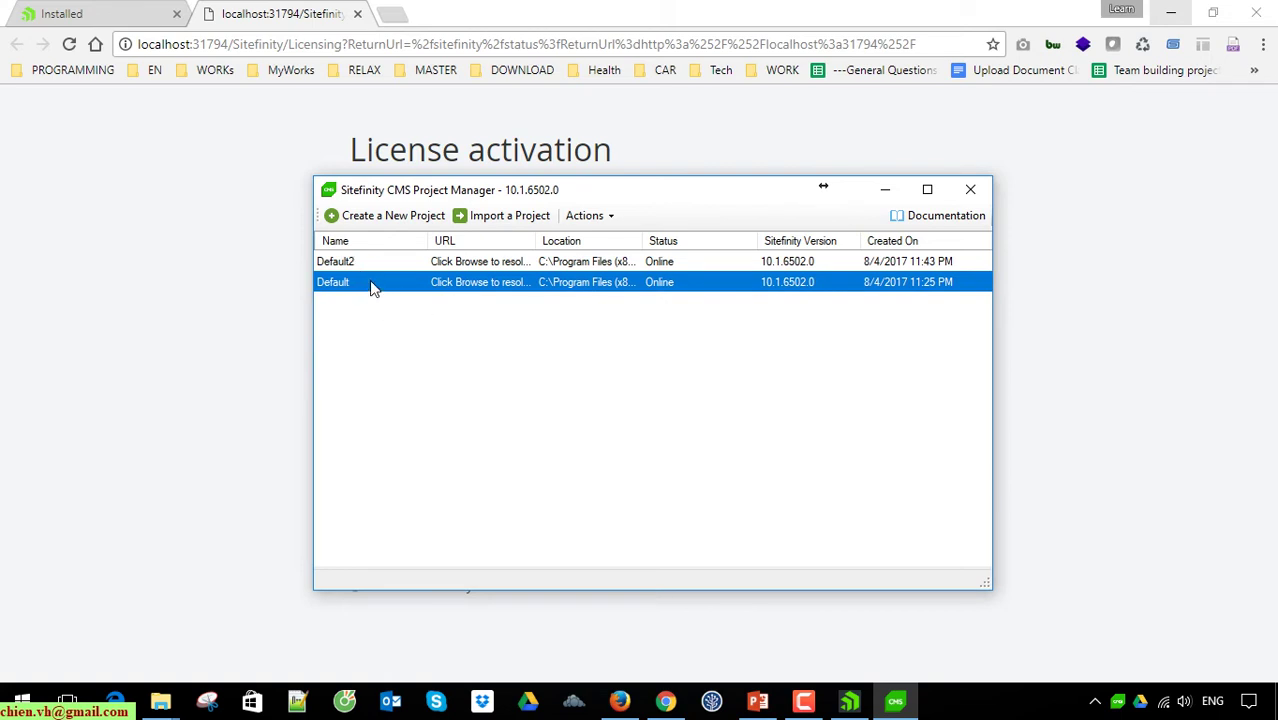
pyautogui.click(593, 263)
pyautogui.click(540, 285)
pyautogui.click(397, 264)
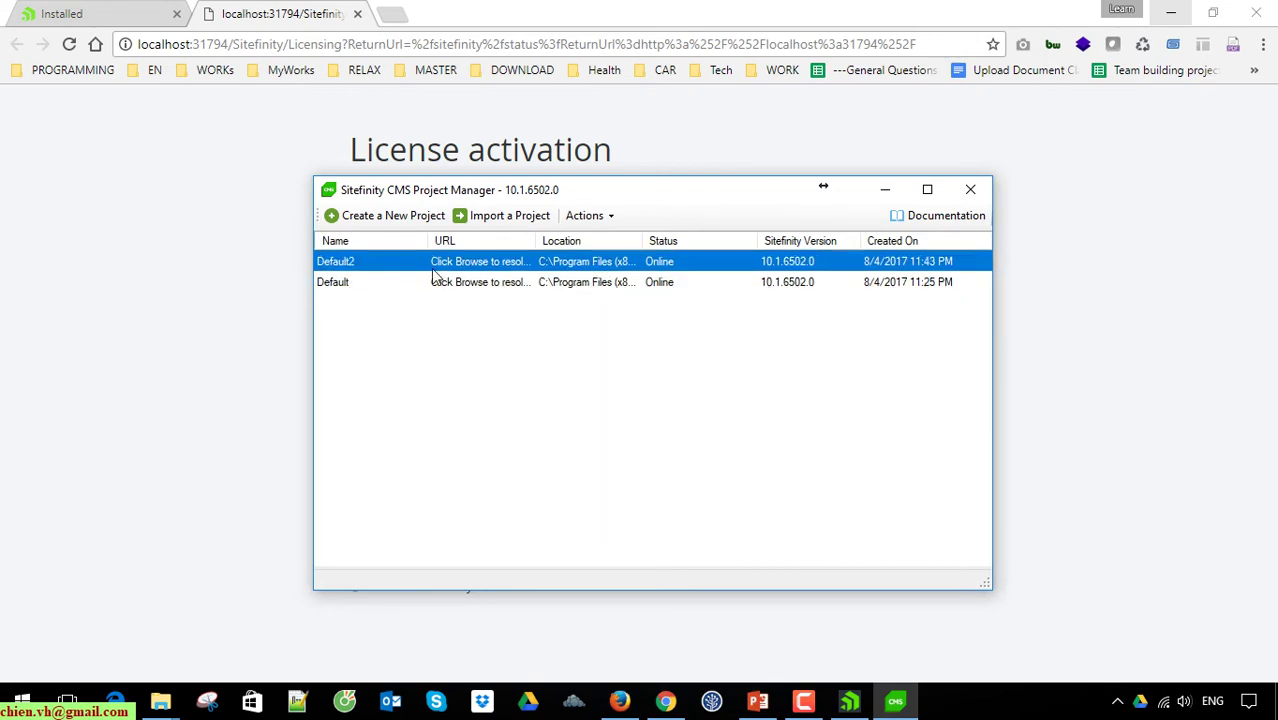
pyautogui.click(494, 283)
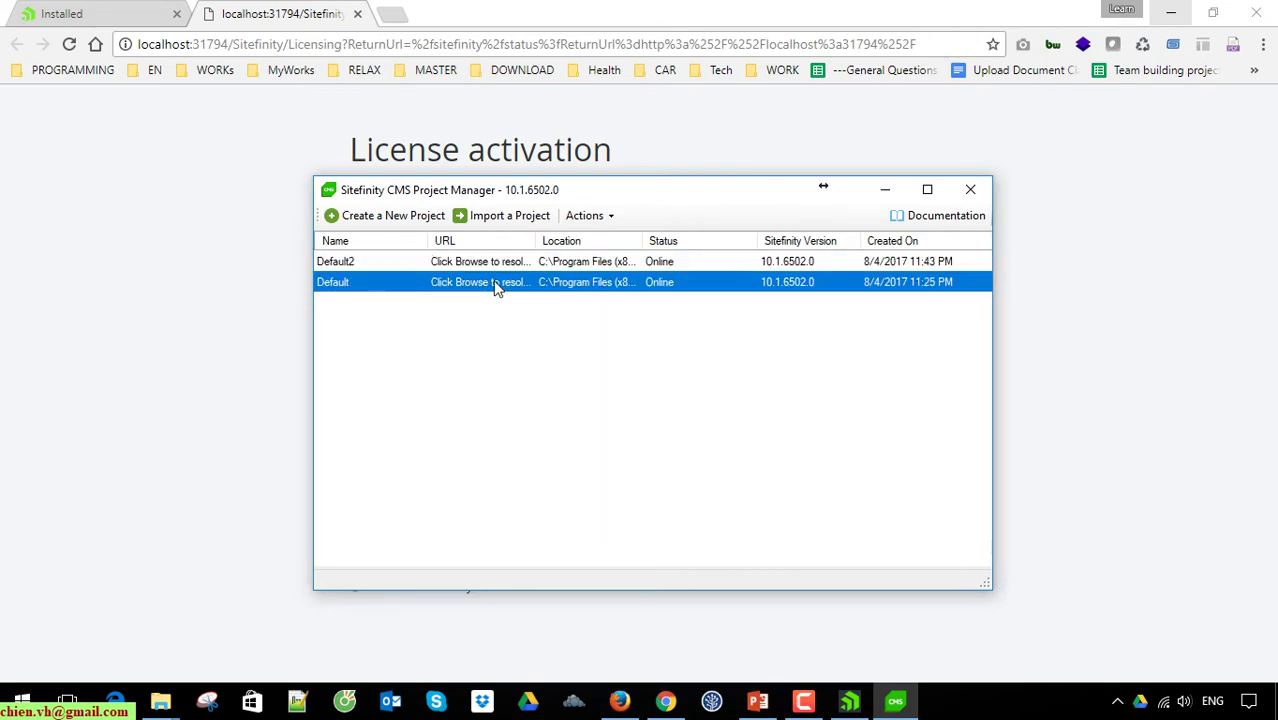
# Step: Remove the Default project including its files, then minimize the Project Manager
pyautogui.rightClick(490, 286)
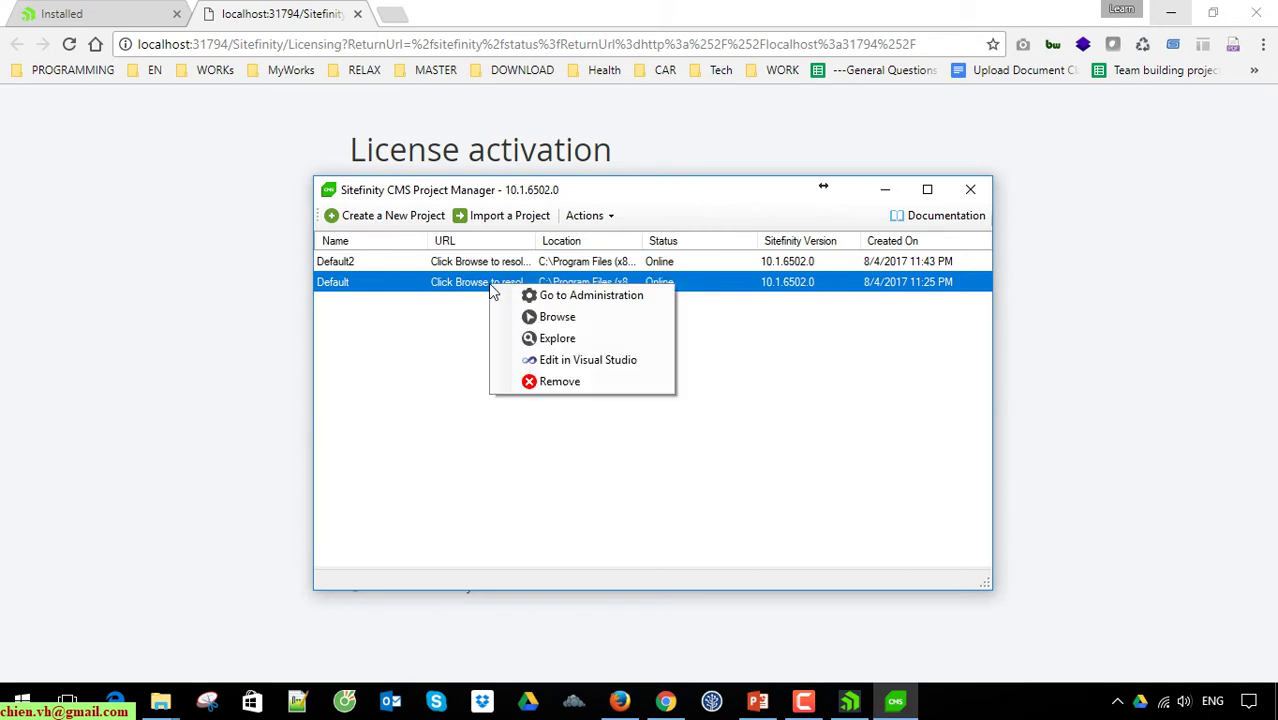
pyautogui.click(553, 384)
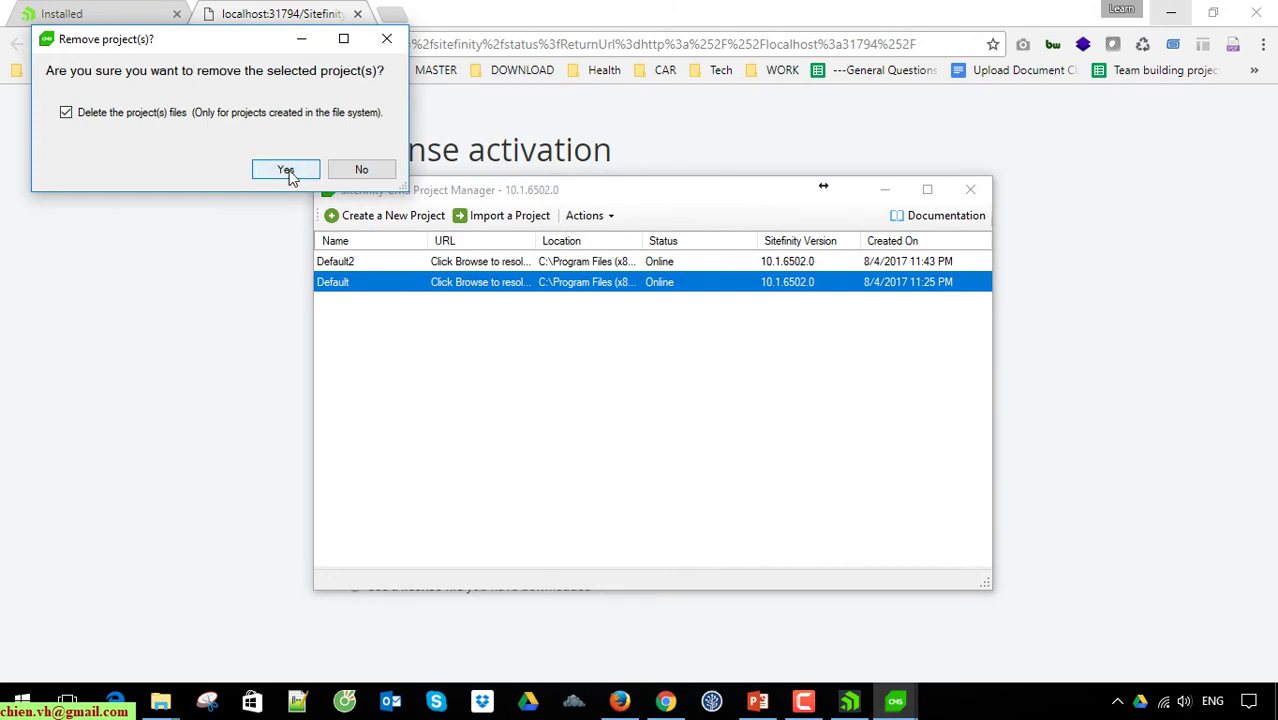
pyautogui.click(285, 170)
pyautogui.click(885, 192)
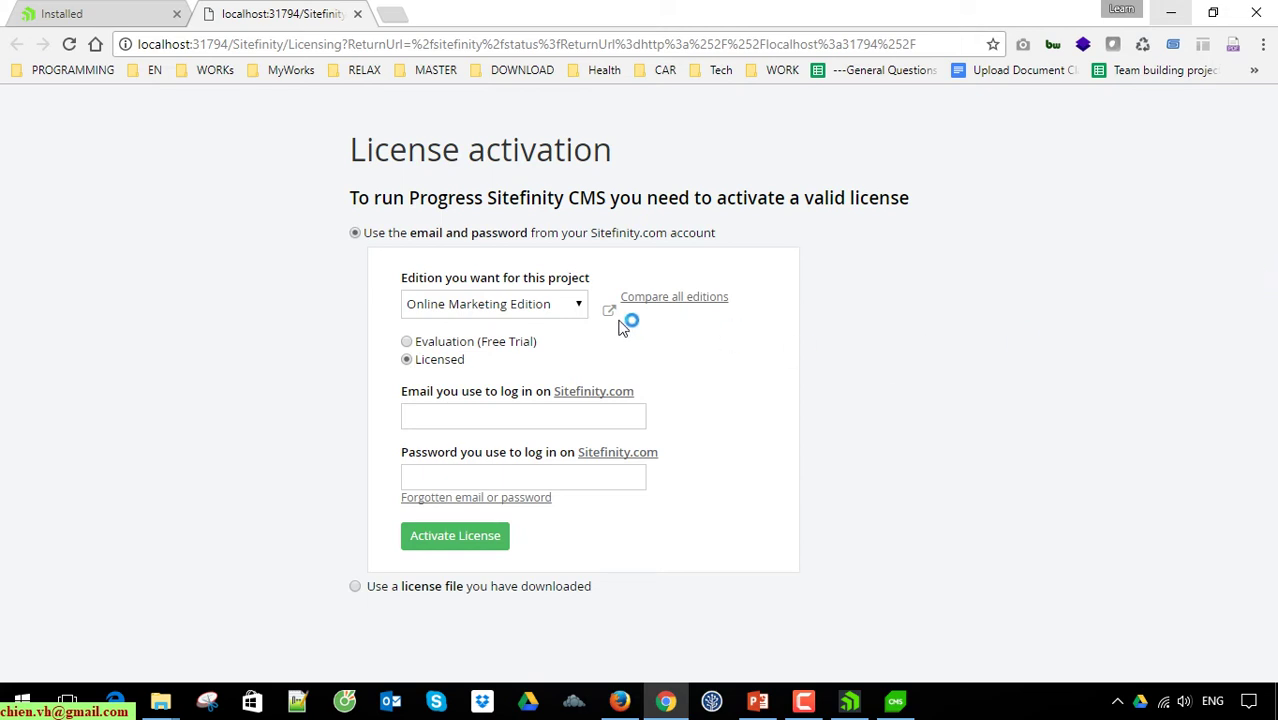
# Step: Choose the Enterprise edition and switch the license type to Evaluation (Free Trial)
pyautogui.click(572, 303)
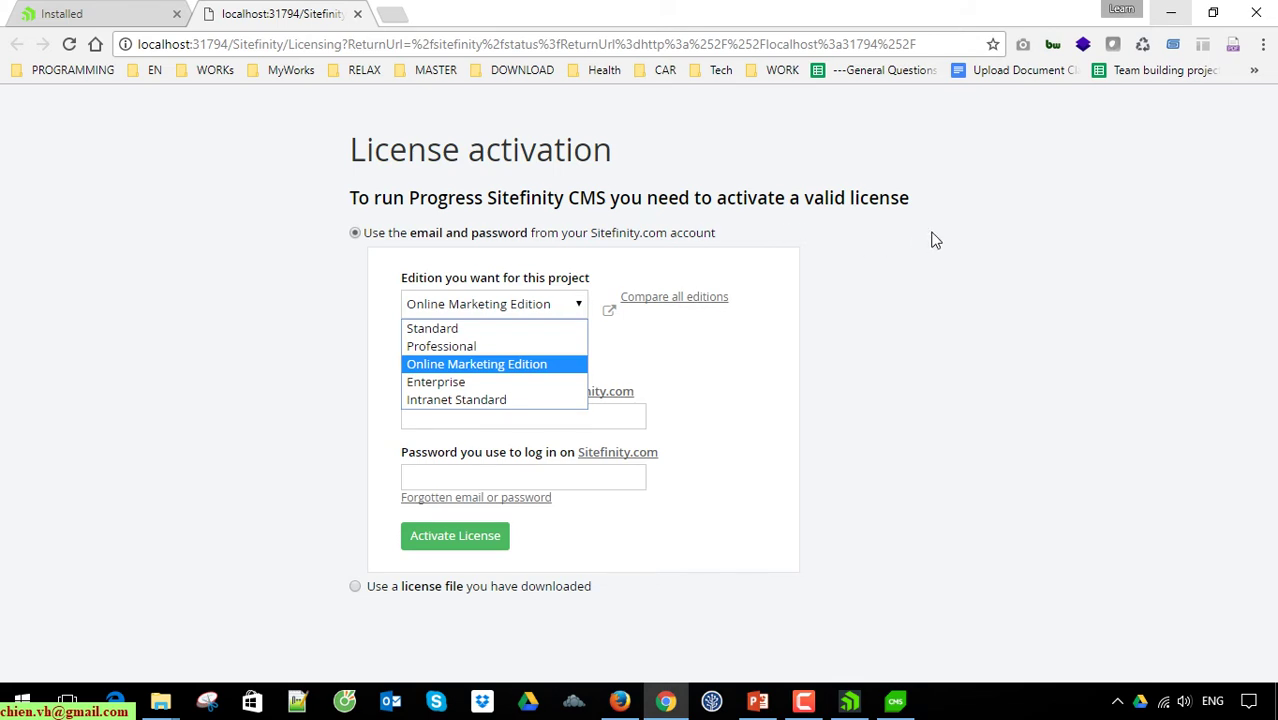
pyautogui.click(940, 265)
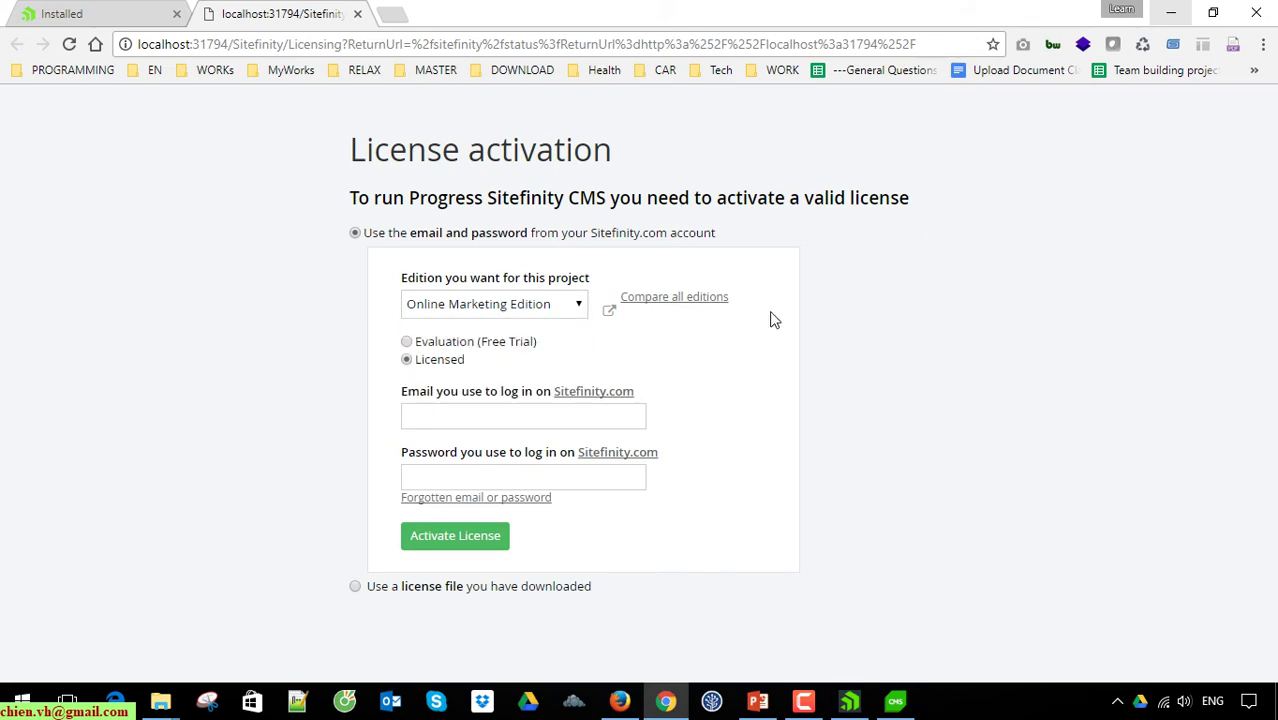
pyautogui.click(559, 311)
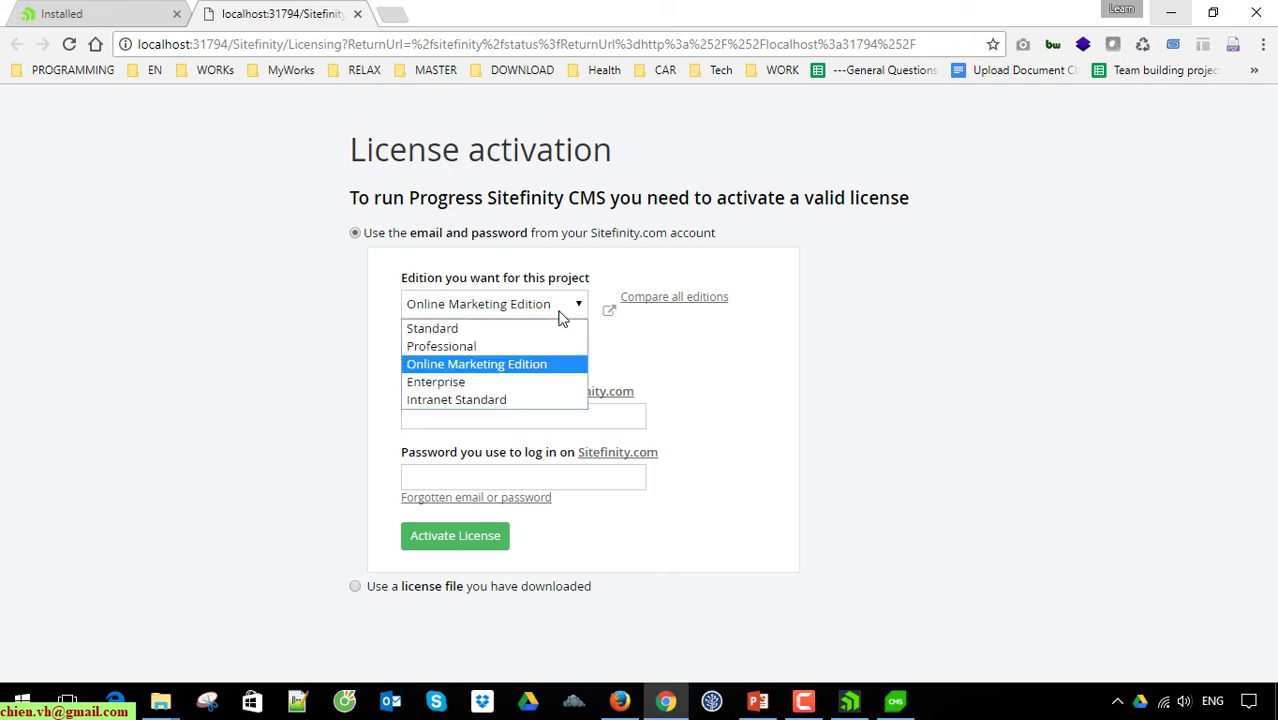
pyautogui.click(474, 385)
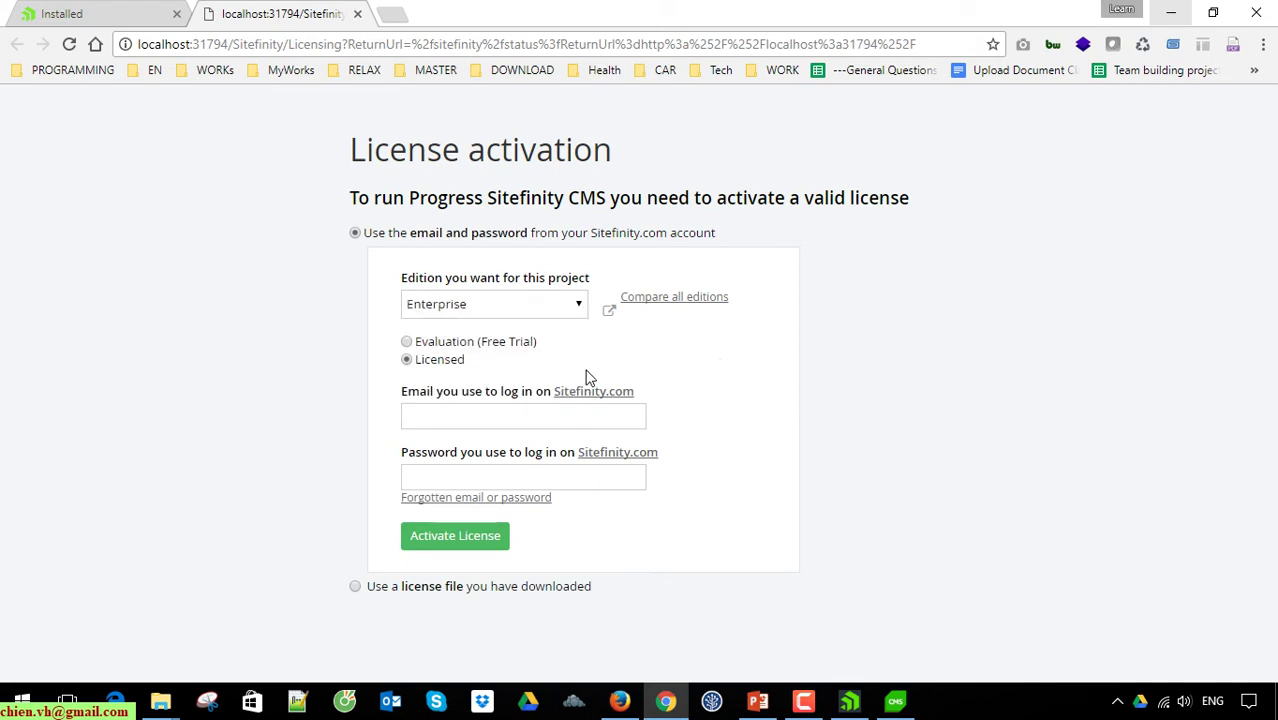
pyautogui.click(442, 344)
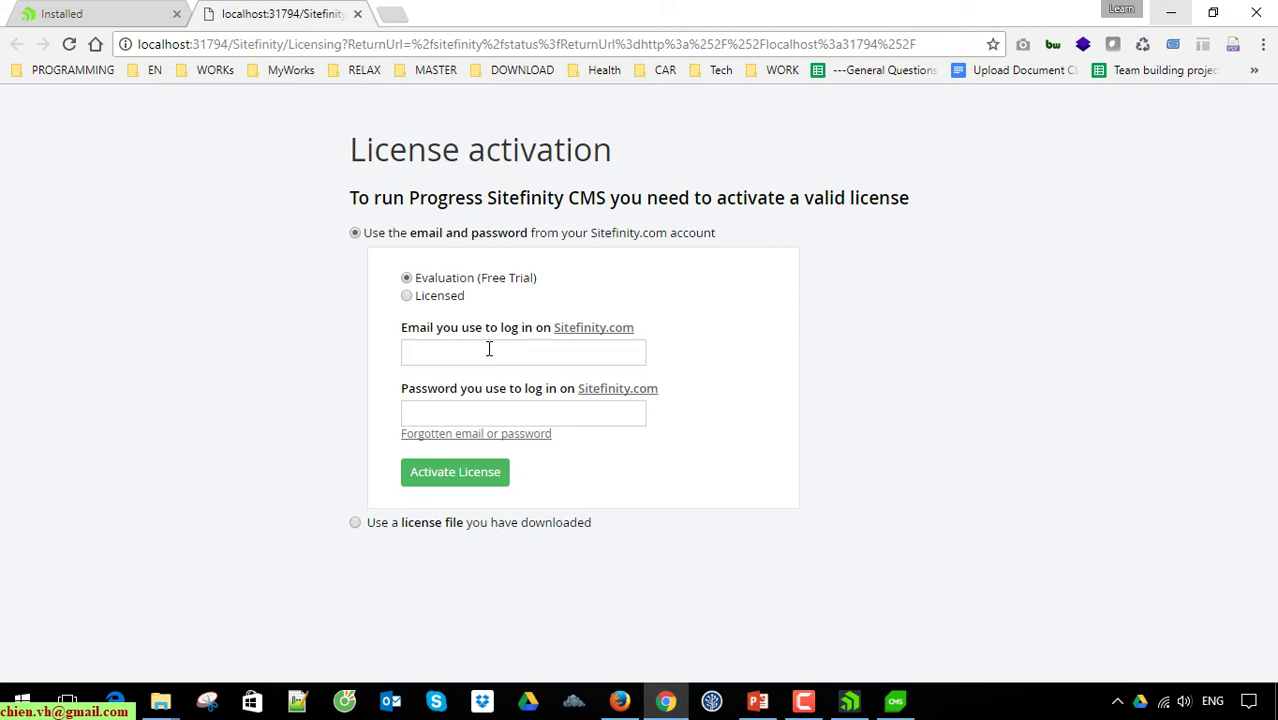
# Step: Enter the Sitefinity.com account email and password and submit activation, which is rejected as incorrect
pyautogui.click(489, 351)
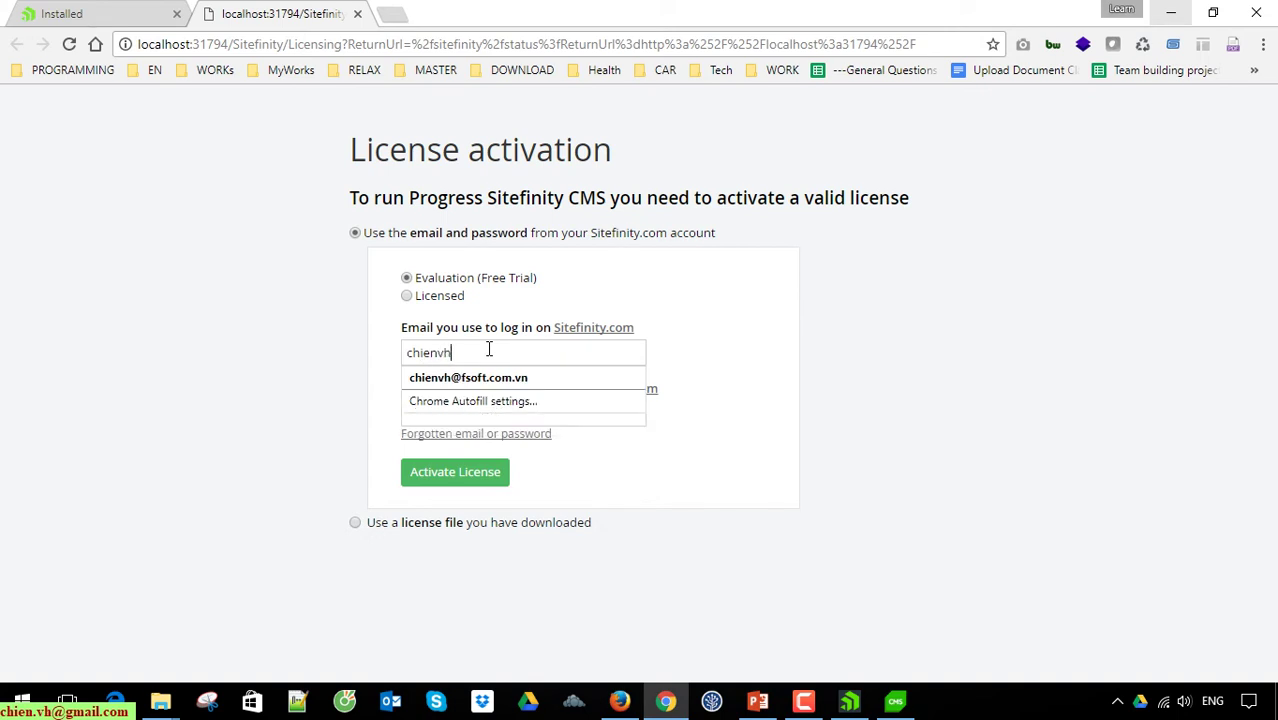
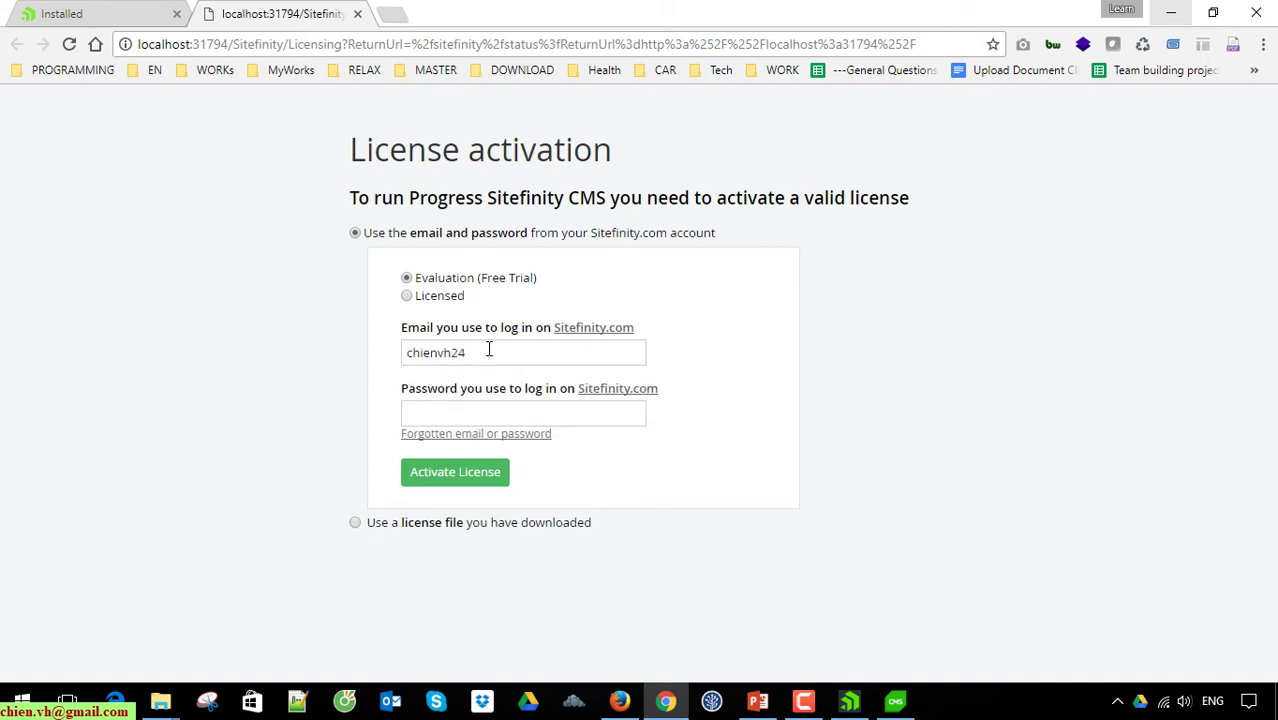
pyautogui.press('Tab')
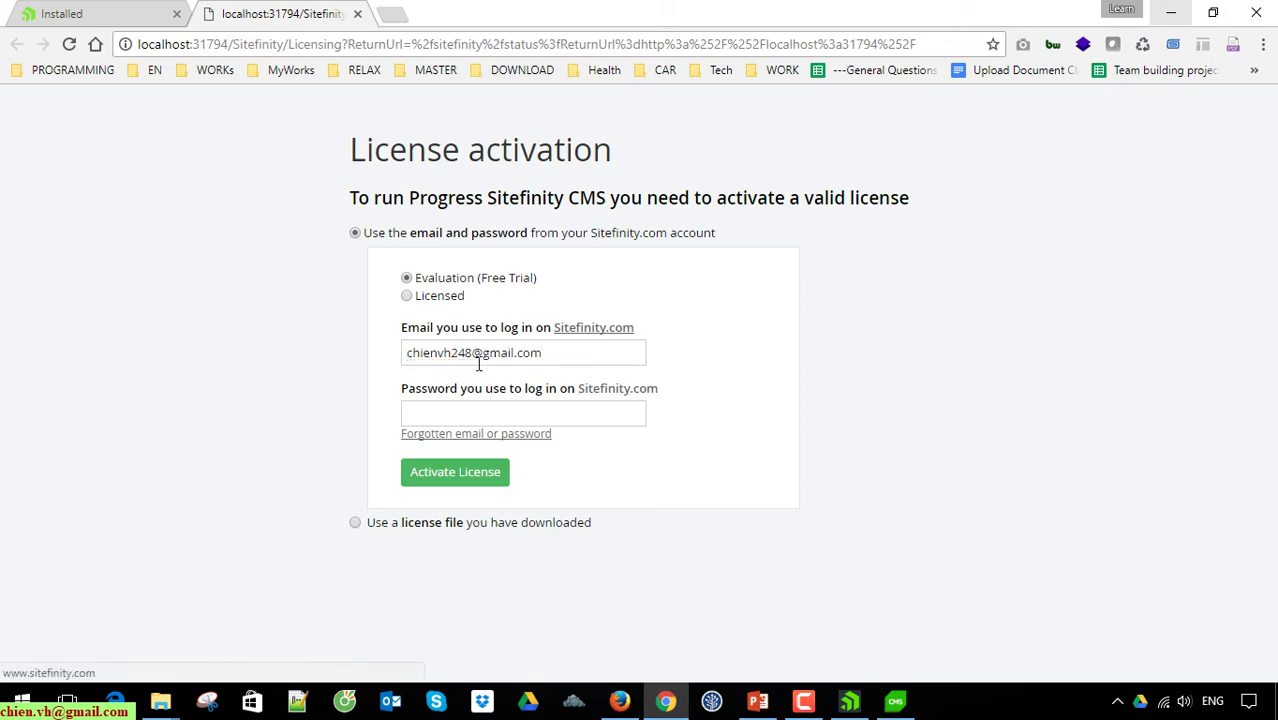
pyautogui.click(468, 418)
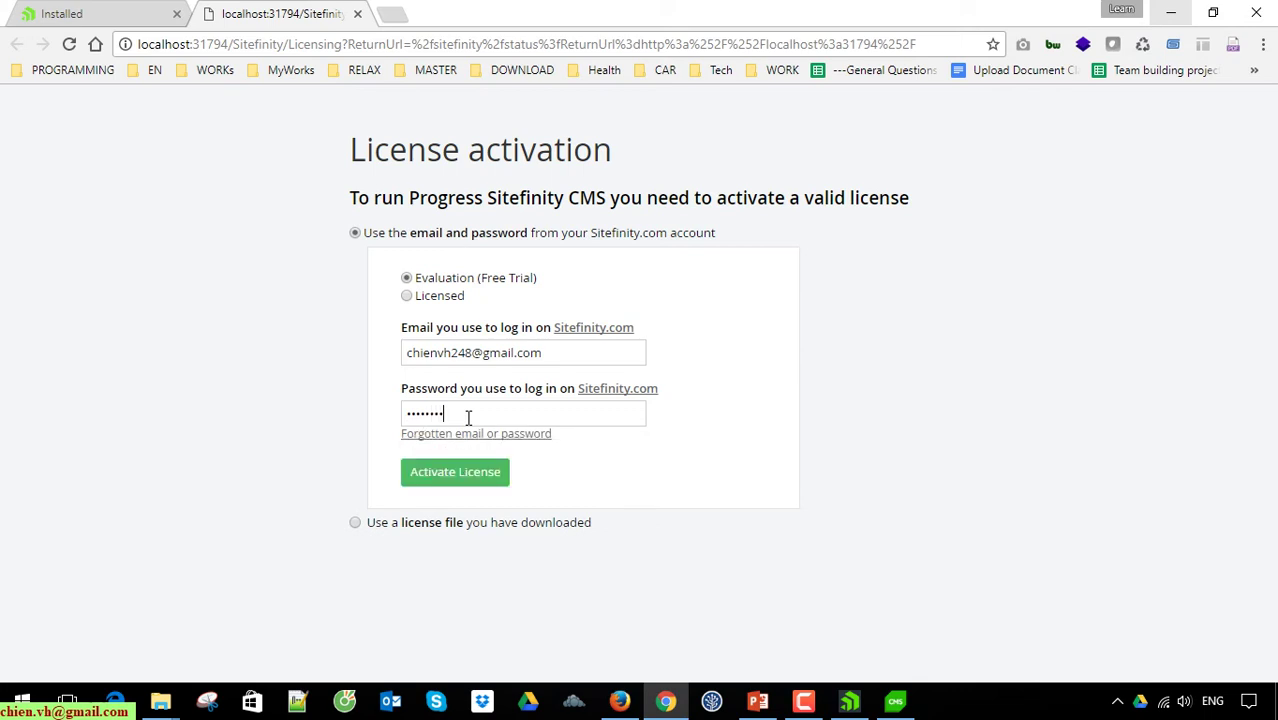
pyautogui.click(448, 482)
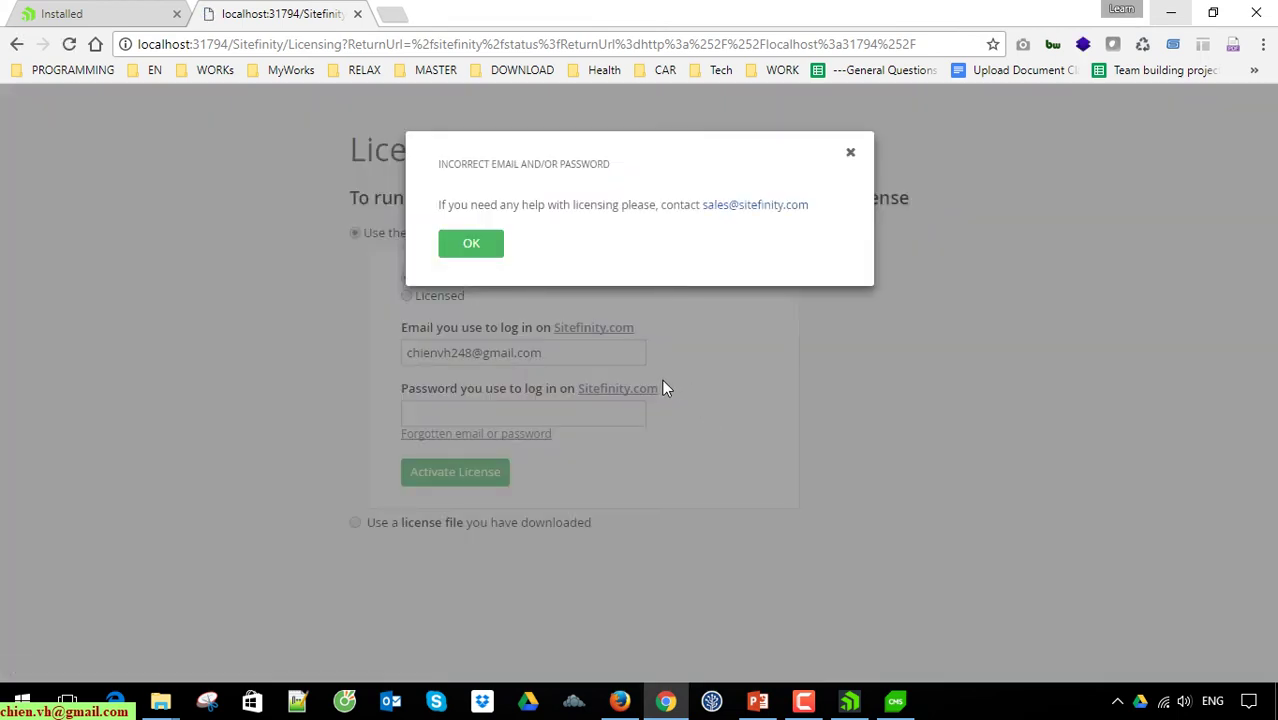
# Step: Dismiss the incorrect email or password error and select the entered email address
pyautogui.click(487, 250)
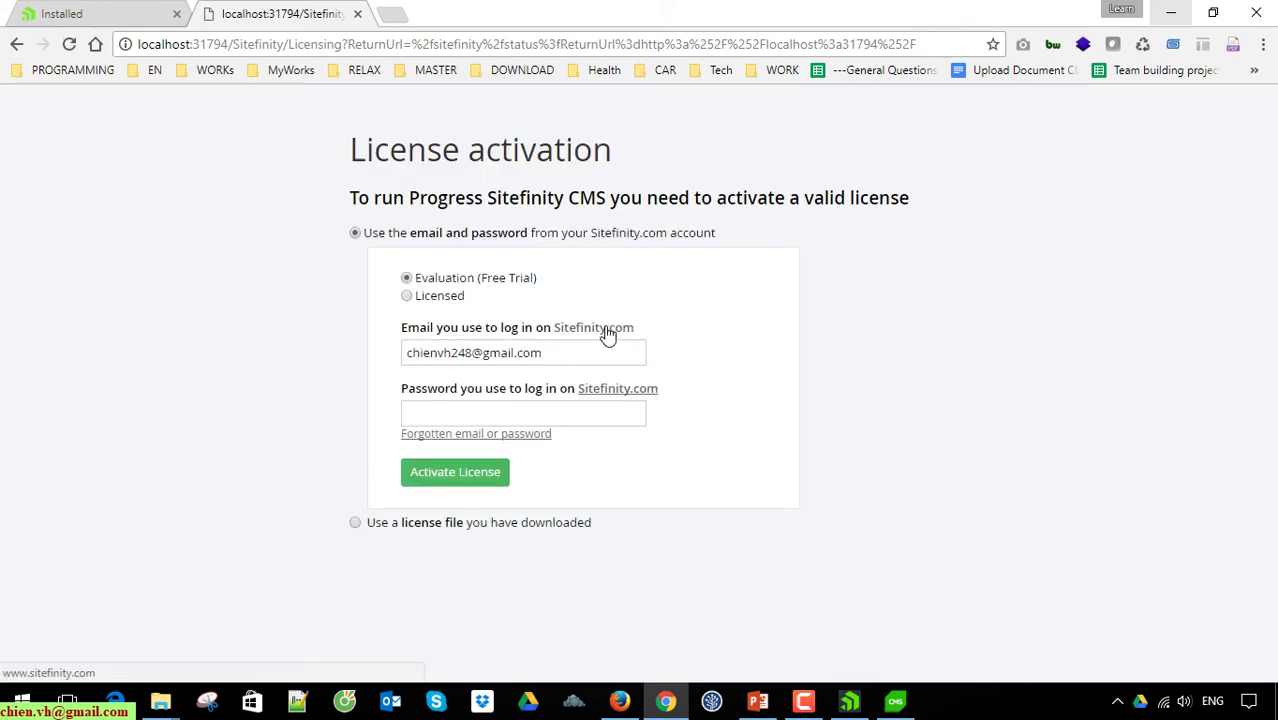
pyautogui.moveTo(594, 356); pyautogui.dragTo(398, 357)
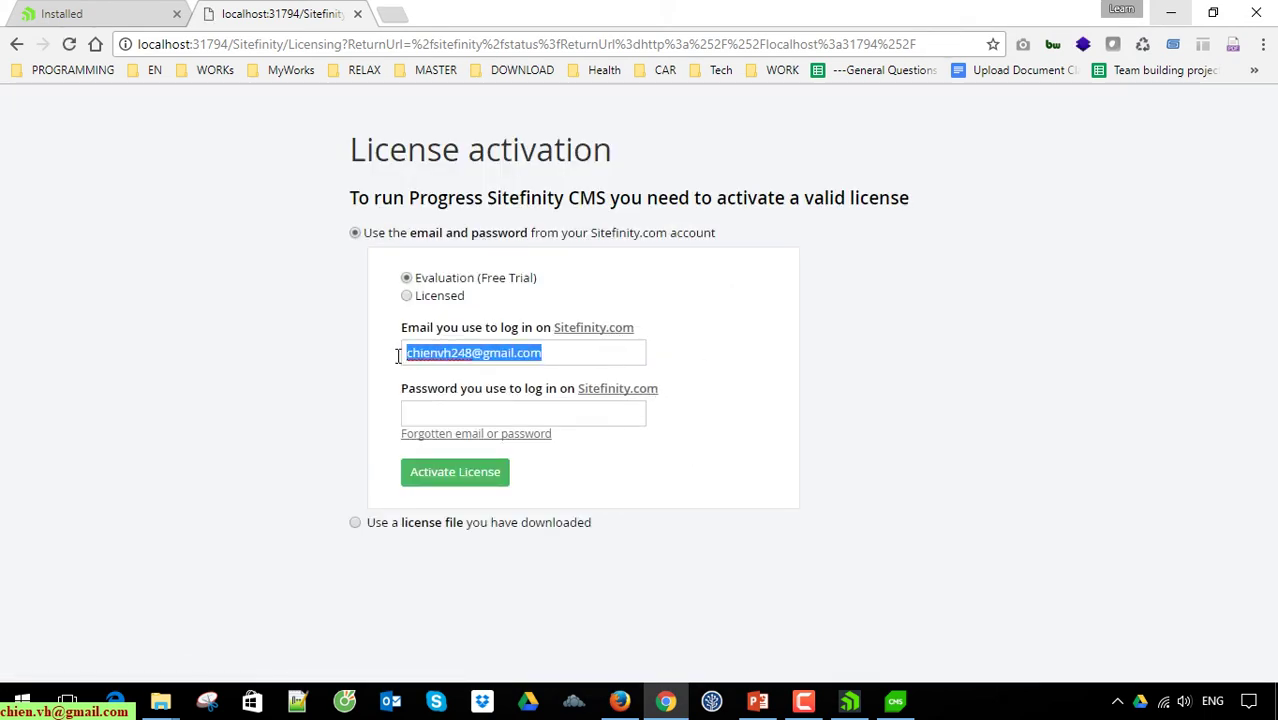
pyautogui.click(750, 428)
pyautogui.moveTo(546, 353); pyautogui.dragTo(361, 352)
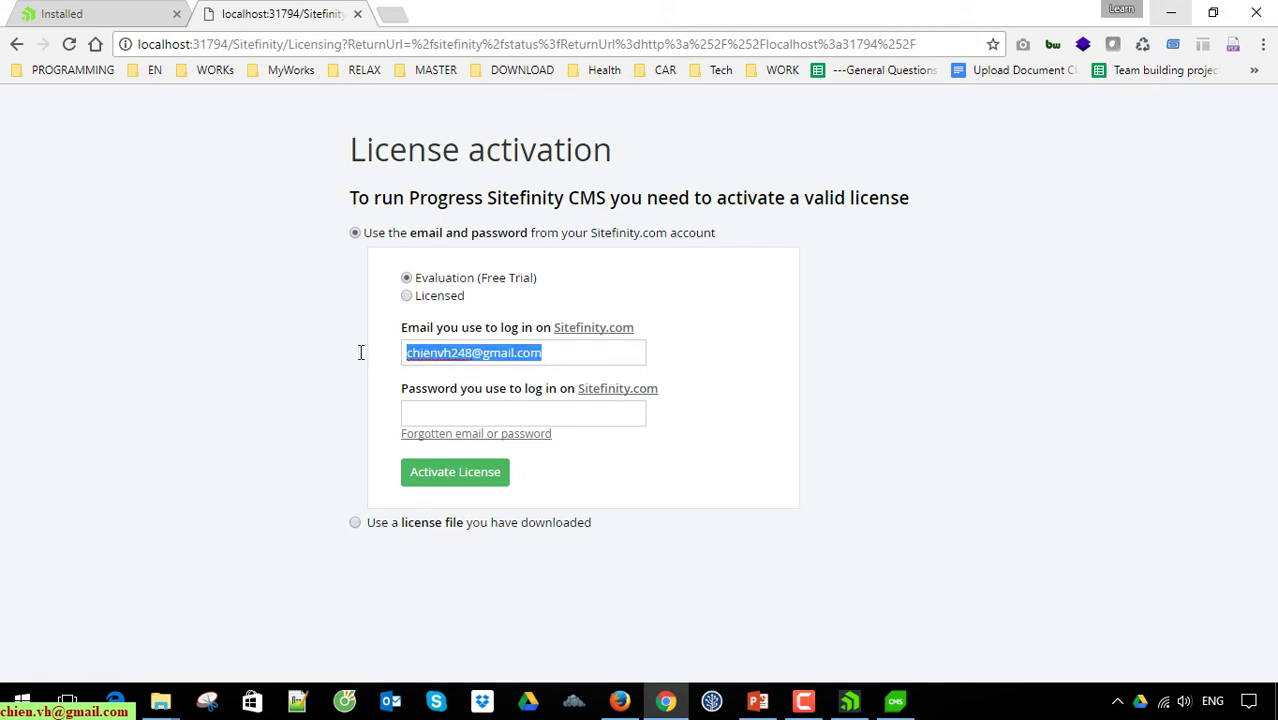
# Step: Open Sitefinity.com in a new tab and go to its account sign-in page
pyautogui.keyDown('ctrl'); pyautogui.click(594, 330); pyautogui.keyUp('ctrl')
pyautogui.click(465, 10)
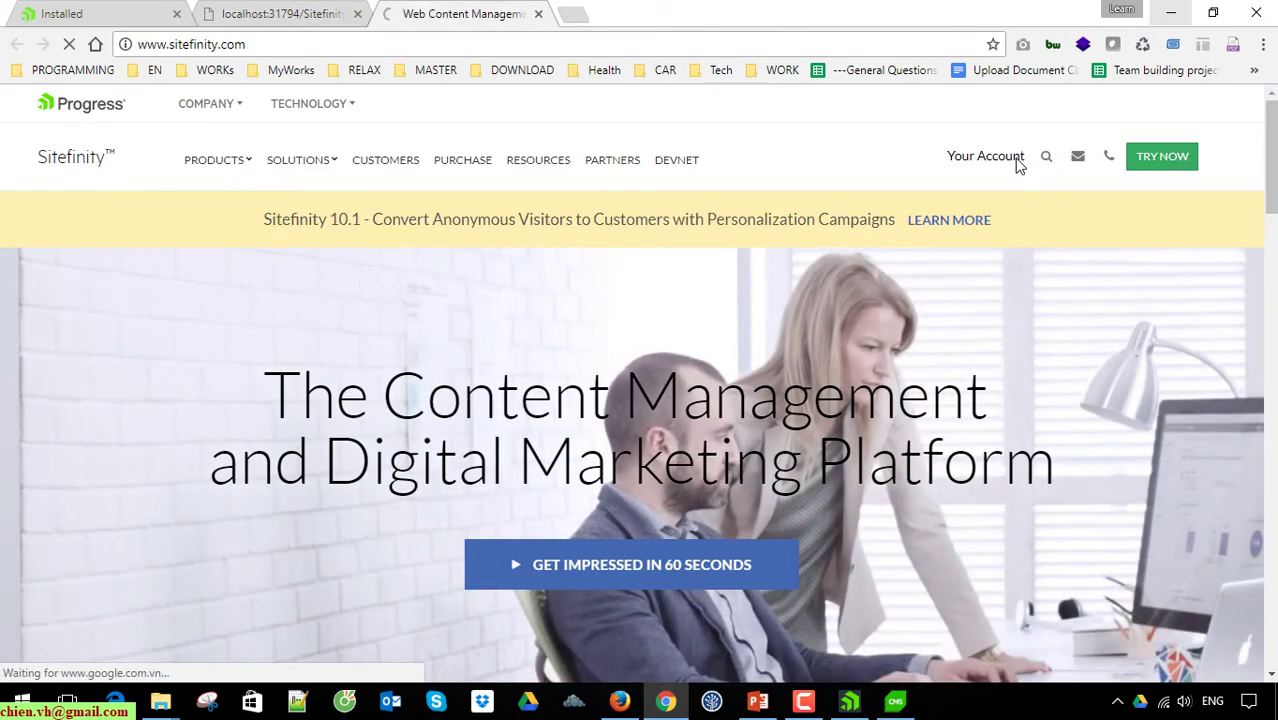
pyautogui.click(1018, 165)
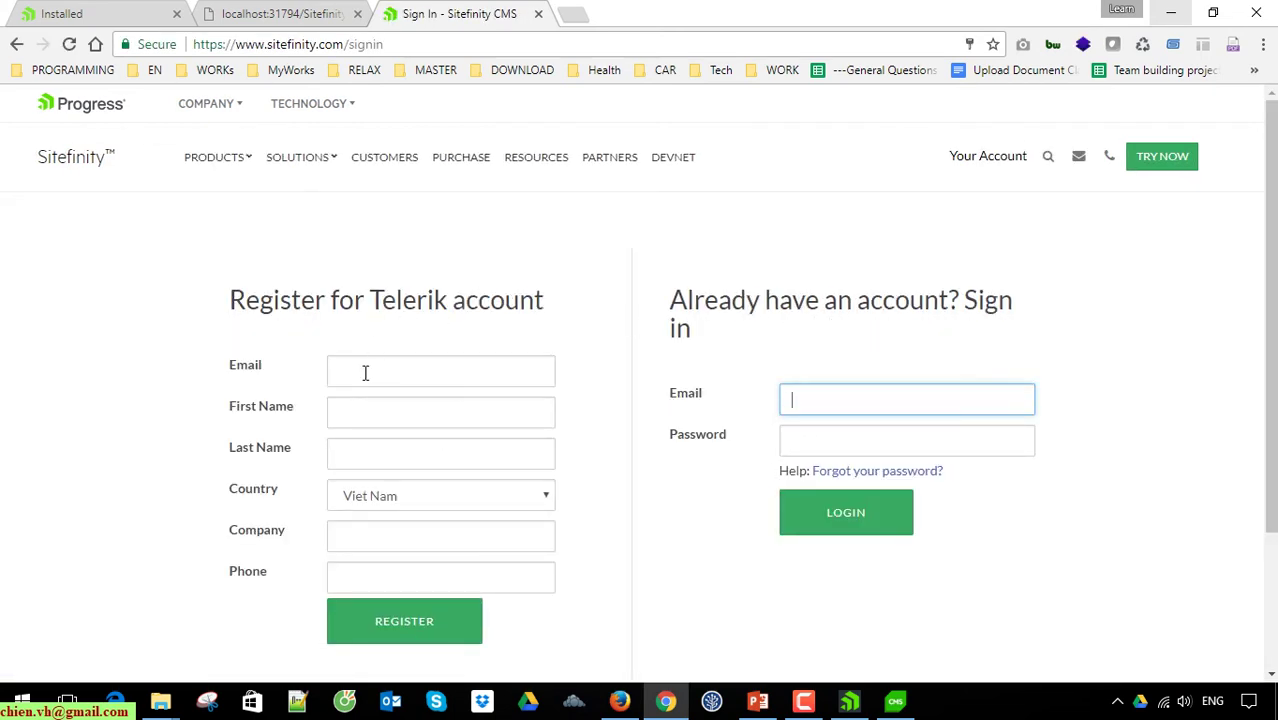
pyautogui.scroll(-2, 379, 405)
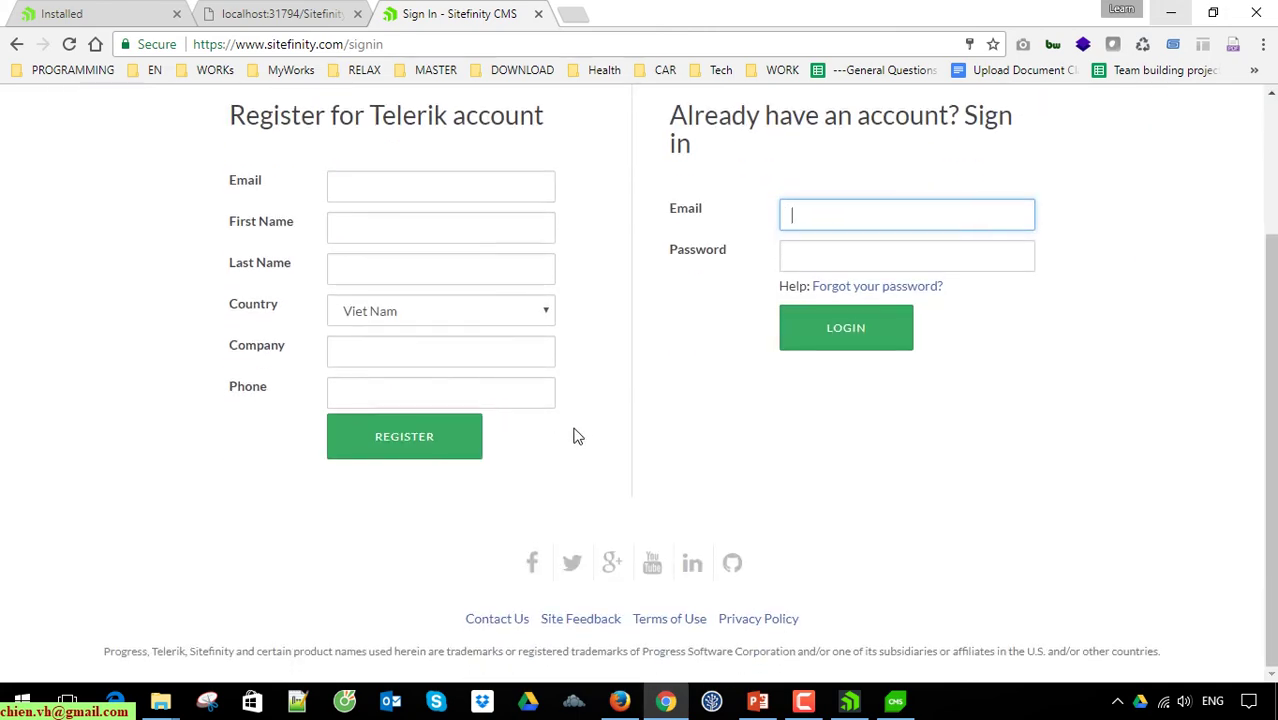
pyautogui.scroll(2, 574, 434)
# Step: Load Gmail in a new Firefox tab and open Telerik's 'Activate account' email
pyautogui.click(616, 703)
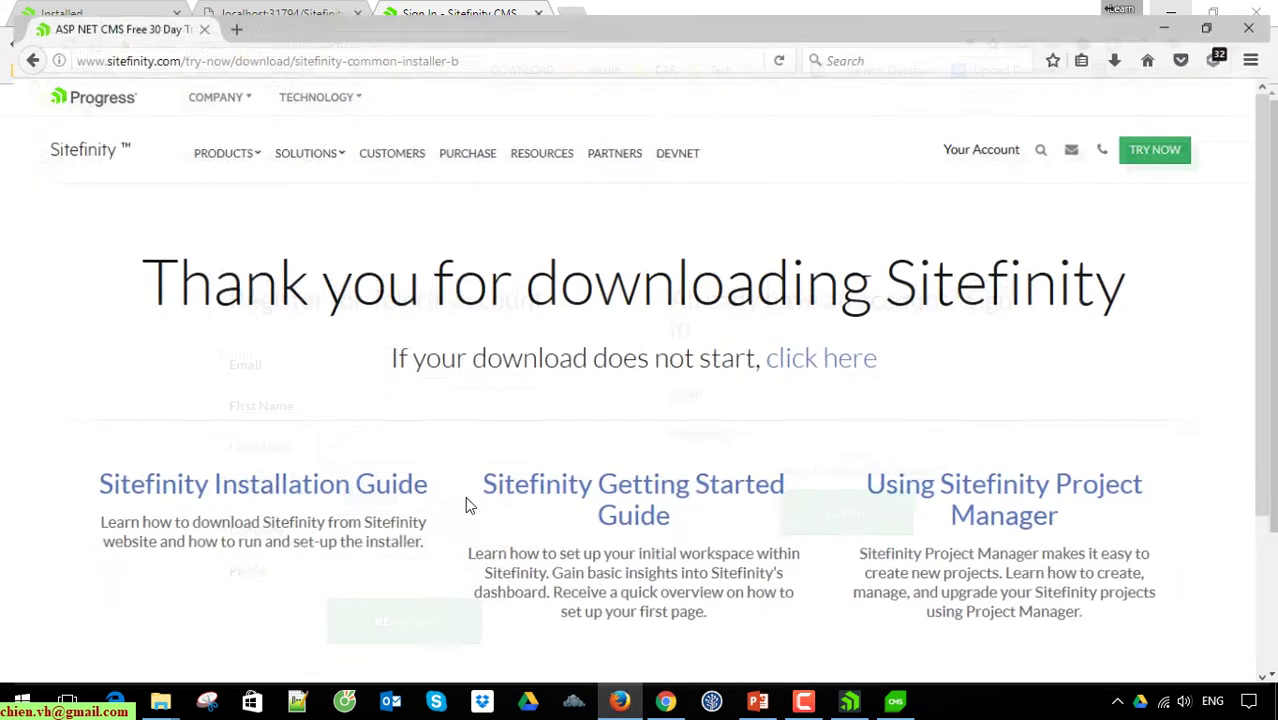
pyautogui.click(222, 15)
pyautogui.write('gmail.com/')
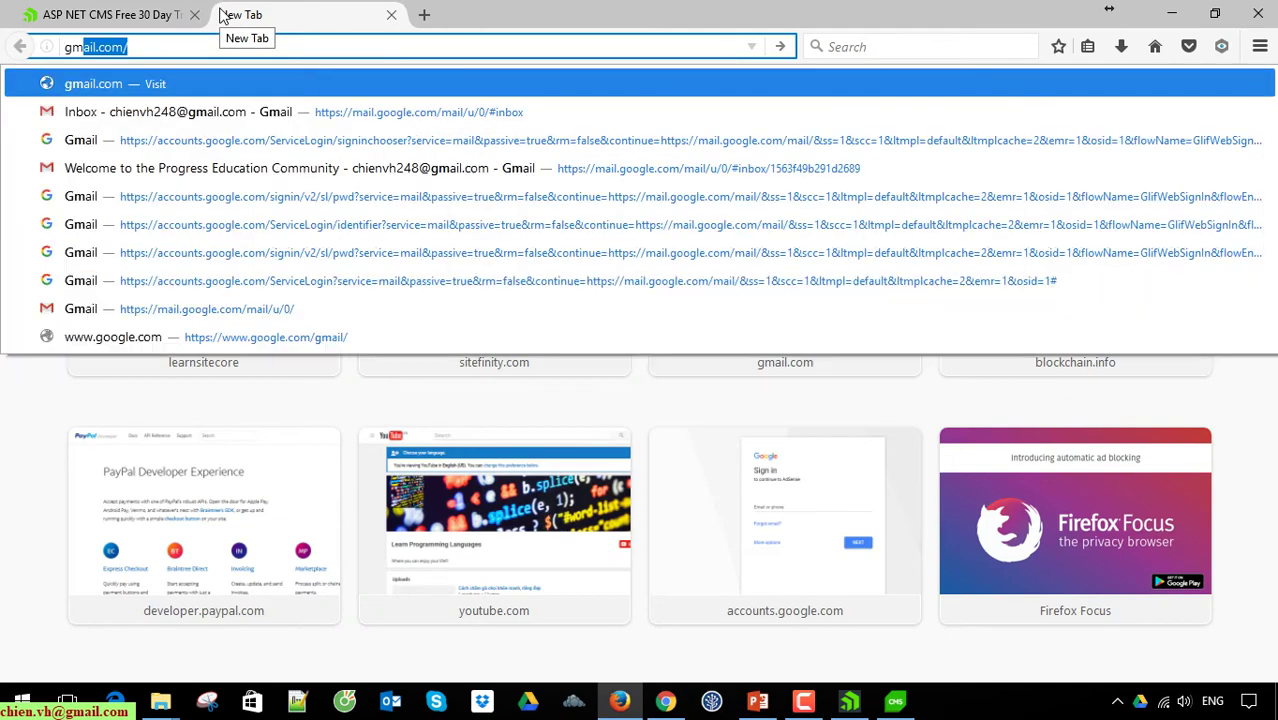
pyautogui.press('Return')
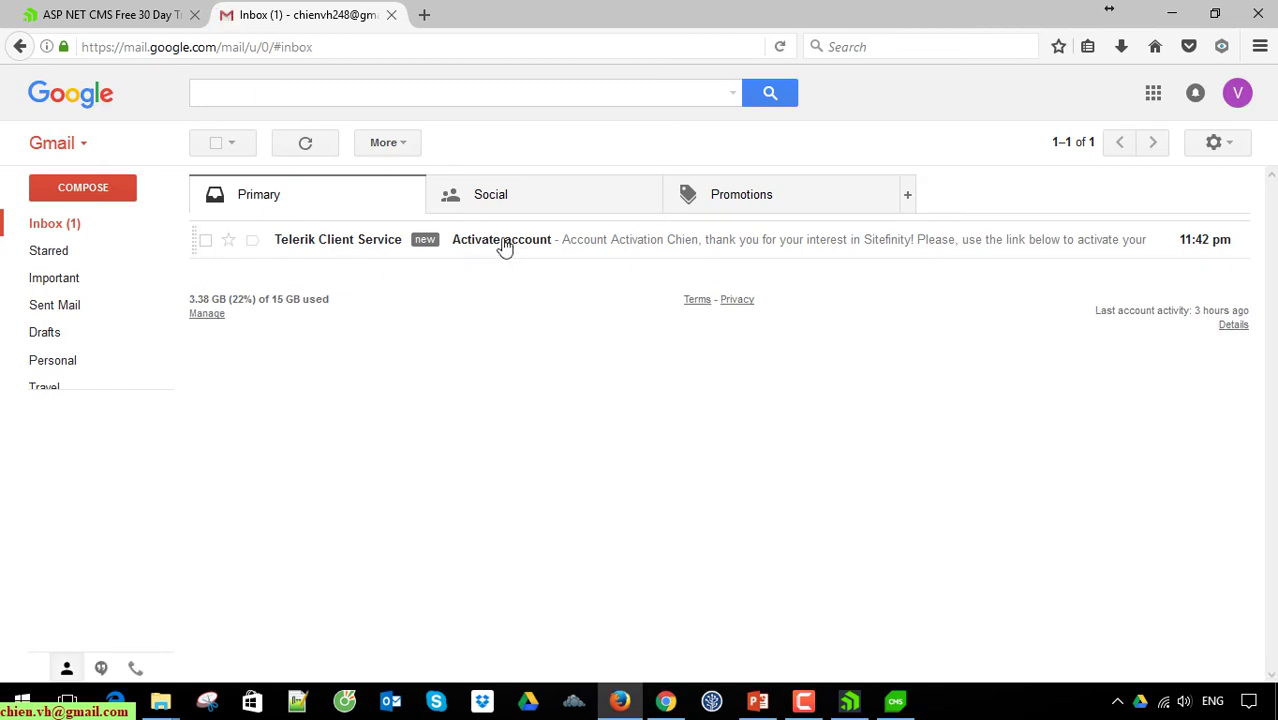
pyautogui.click(507, 247)
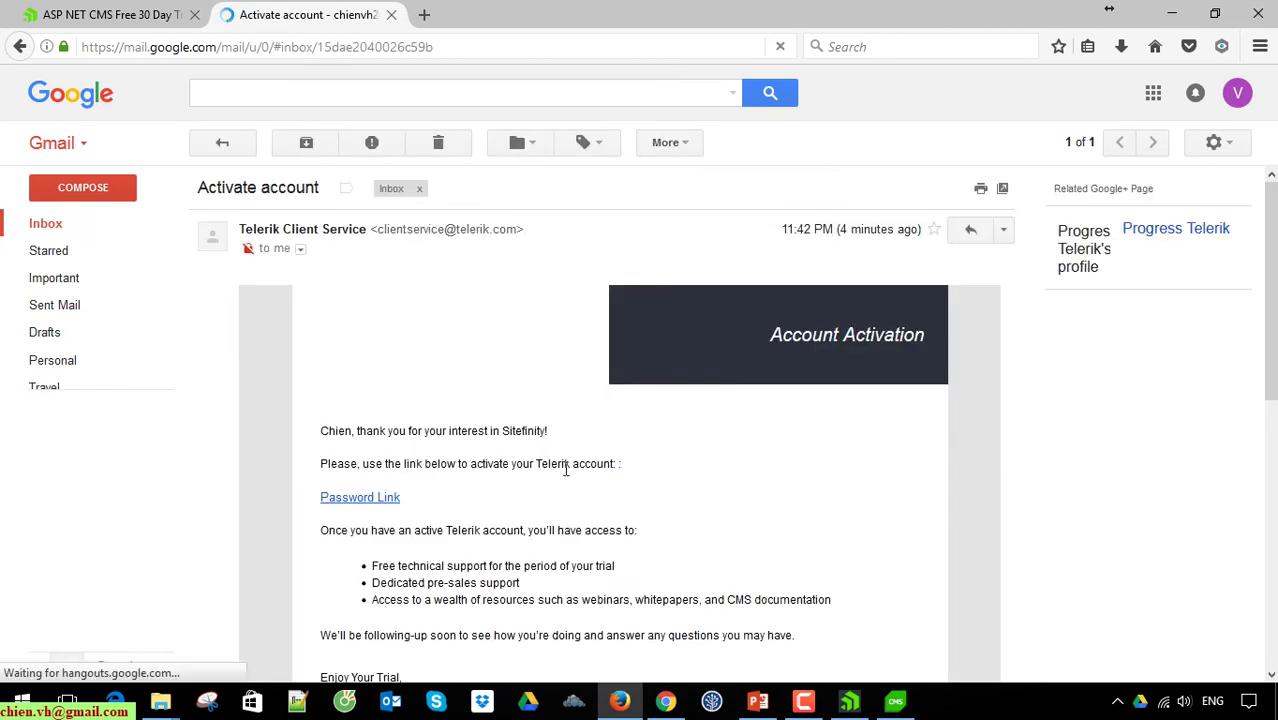
pyautogui.scroll(-2, 473, 428)
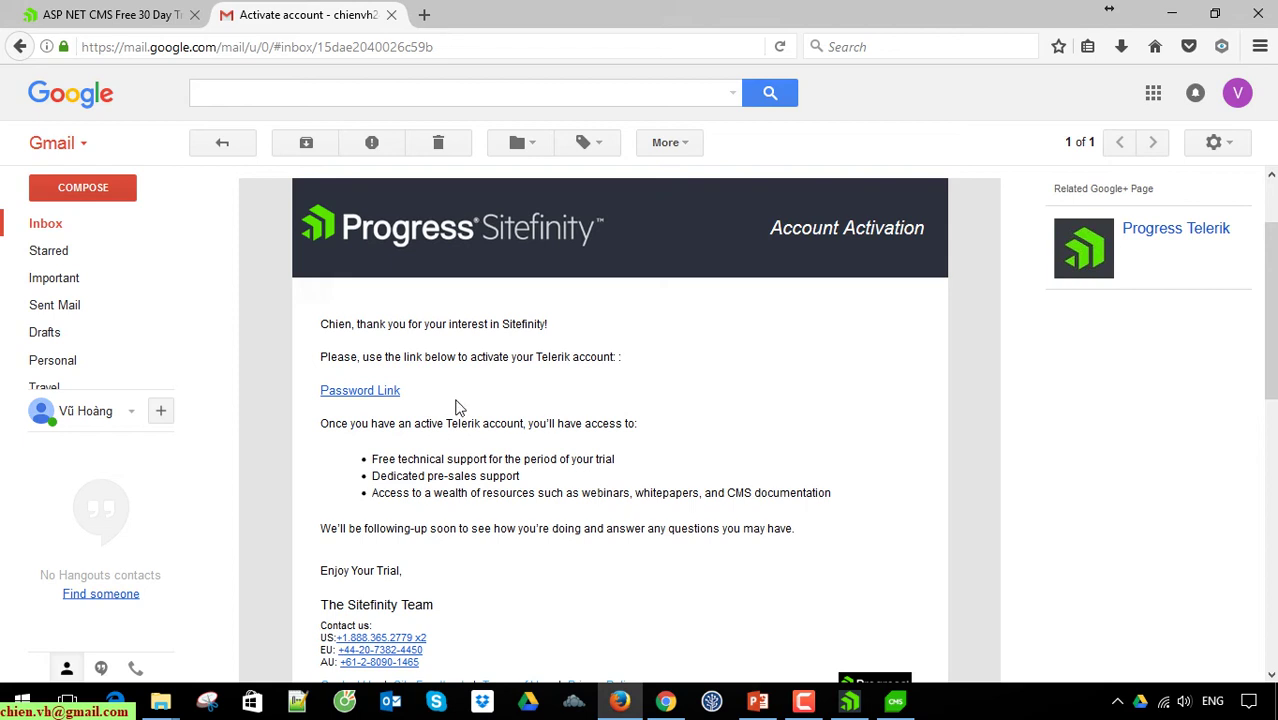
# Step: Follow the activation link and choose Developer as the job title
pyautogui.click(383, 397)
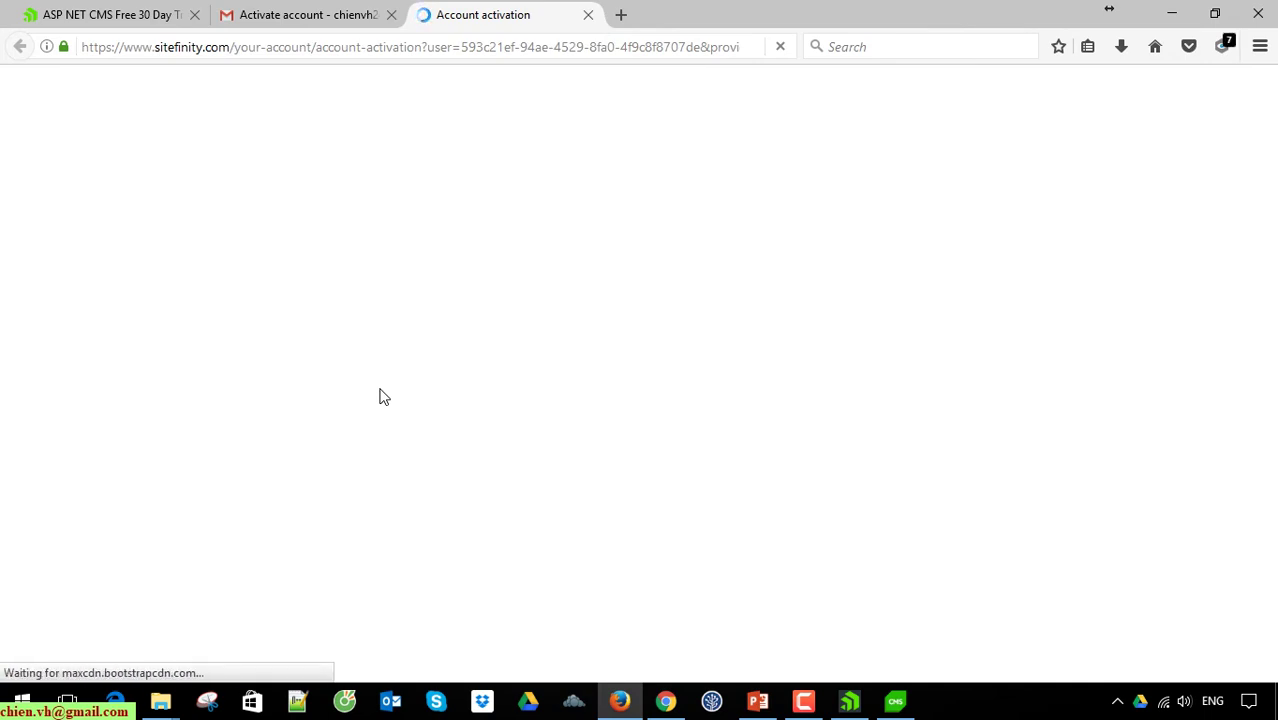
pyautogui.scroll(-1, 350, 380)
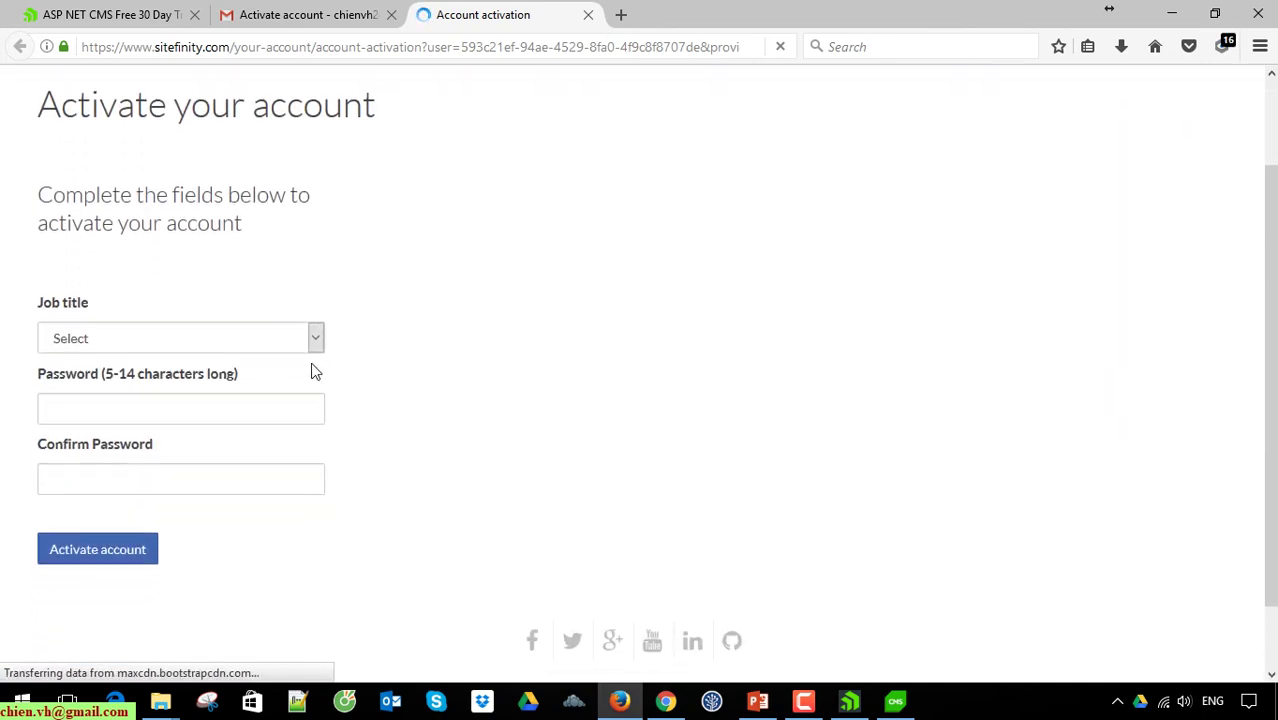
pyautogui.click(320, 338)
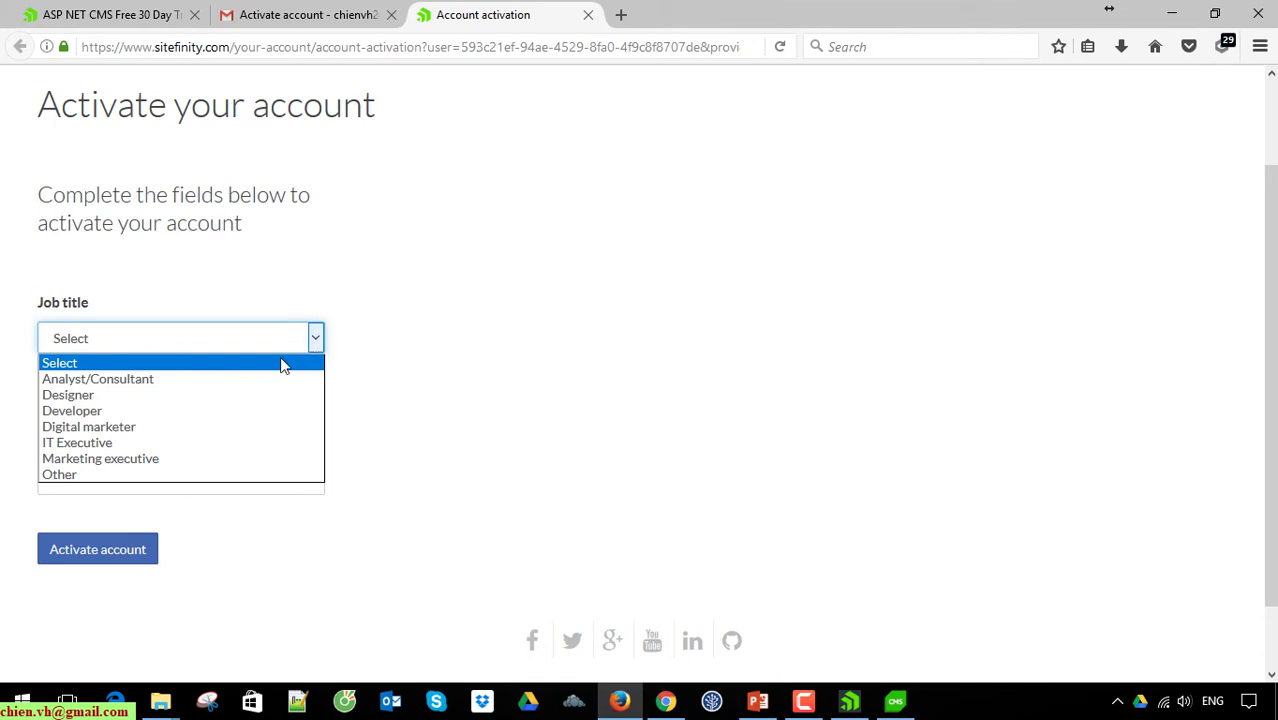
pyautogui.click(212, 415)
# Step: Enter and confirm a new password, activate the account, and let Firefox save it
pyautogui.click(227, 417)
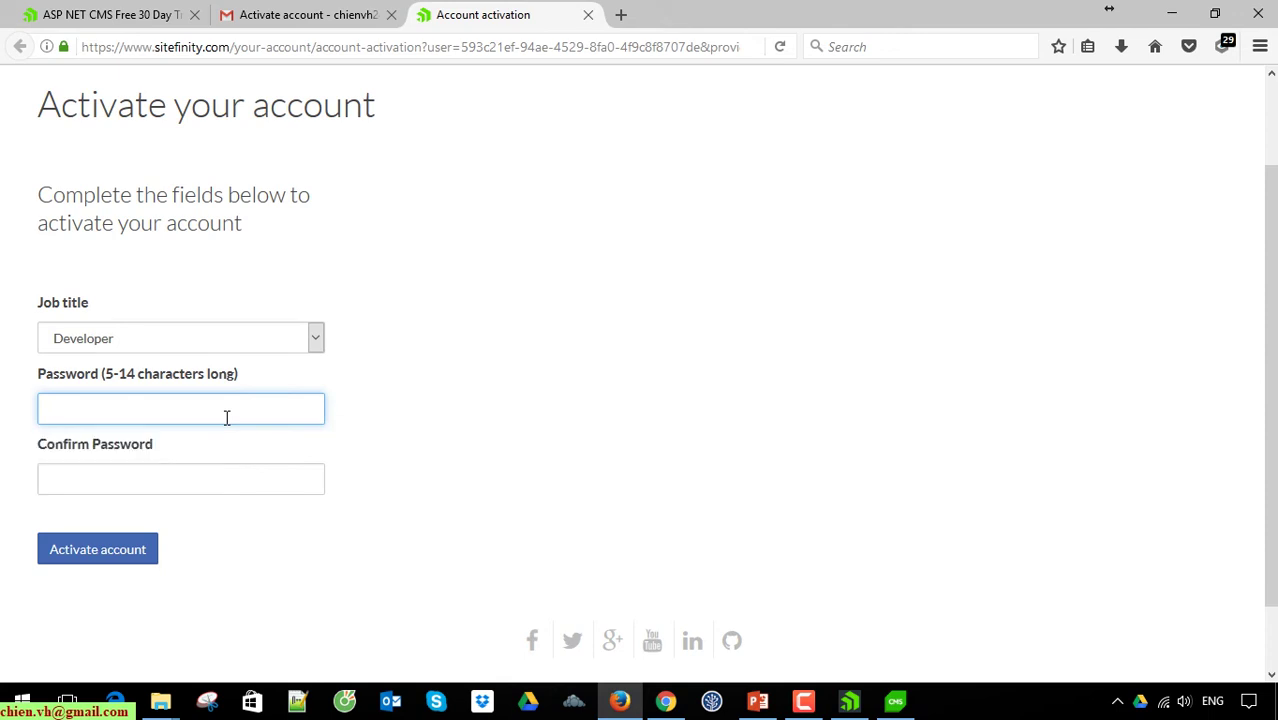
pyautogui.write('•••••••••')
pyautogui.press('Tab')
pyautogui.write('•••')
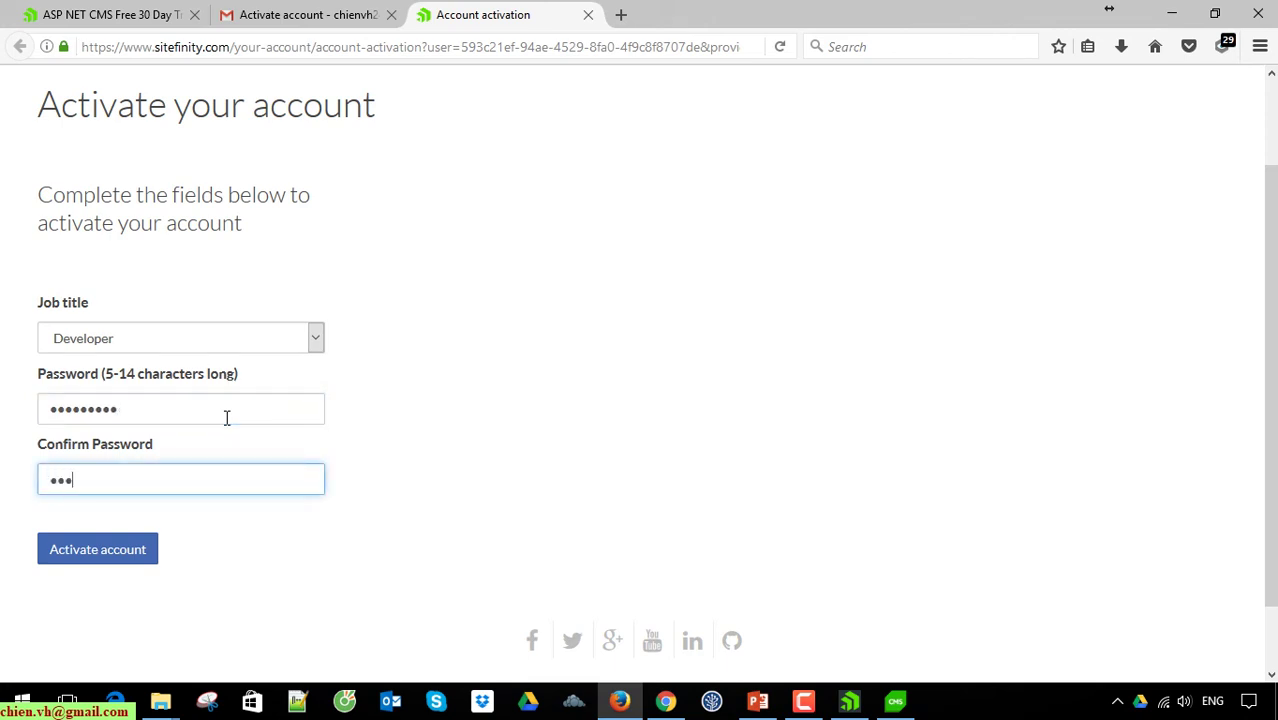
pyautogui.write('••••••')
pyautogui.click(130, 555)
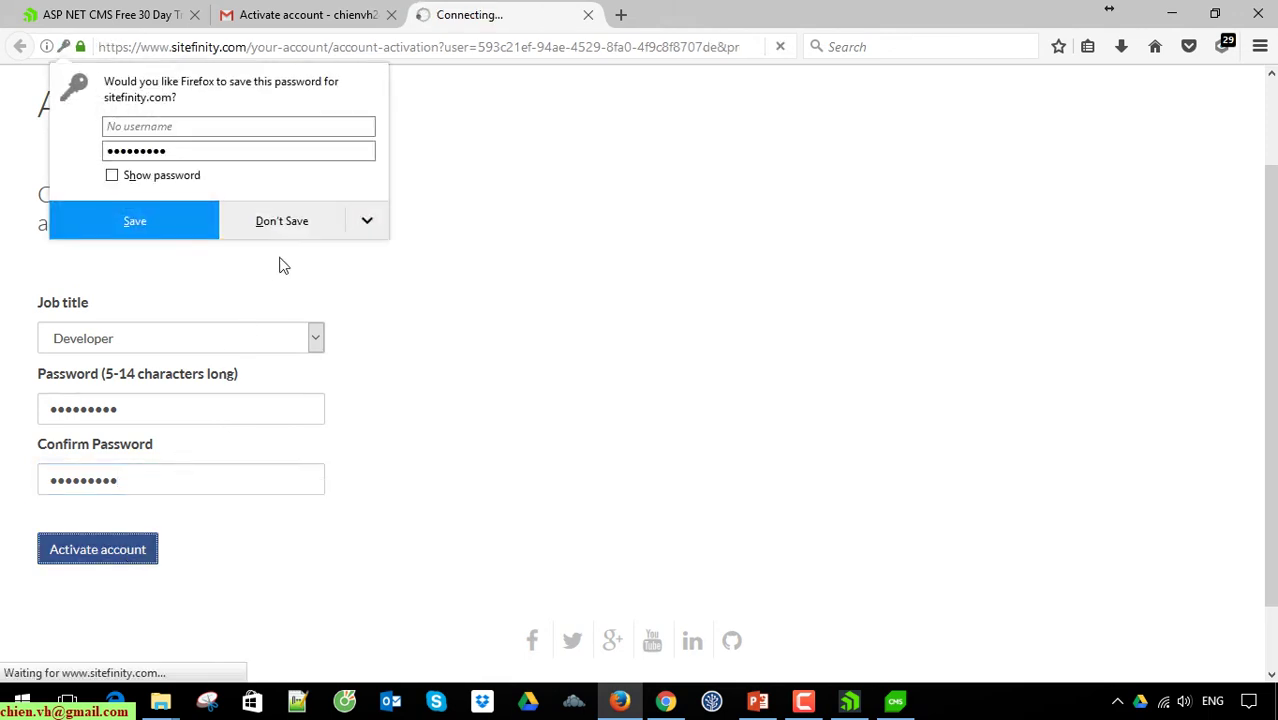
pyautogui.click(132, 219)
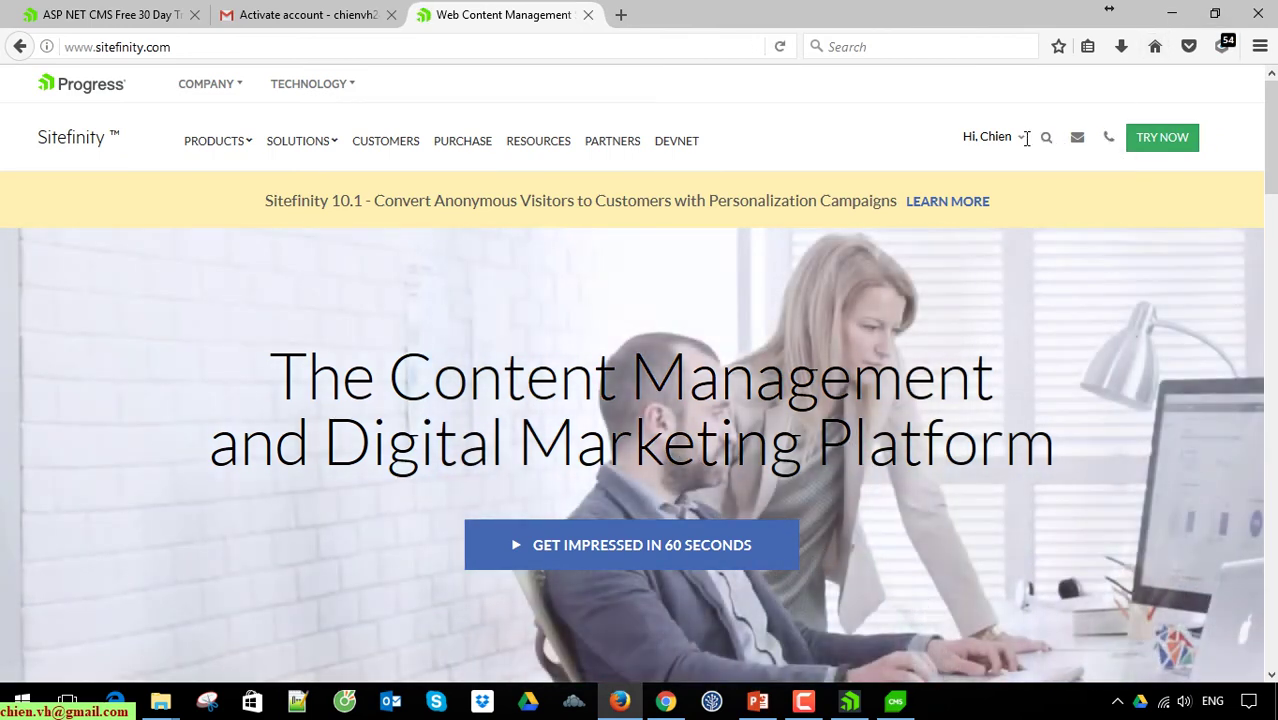
pyautogui.moveTo(1022, 145)
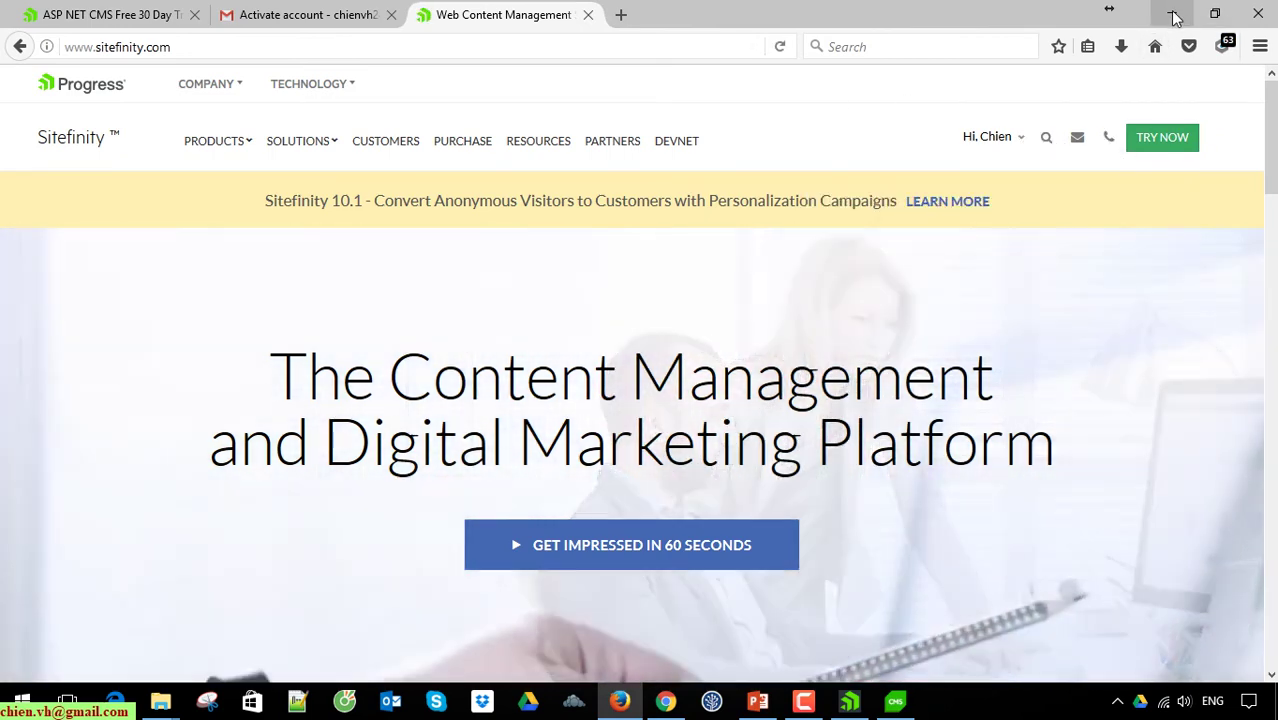
# Step: Back in Chrome, close the sign-in tab, enter the account password and activate the license
pyautogui.click(1174, 18)
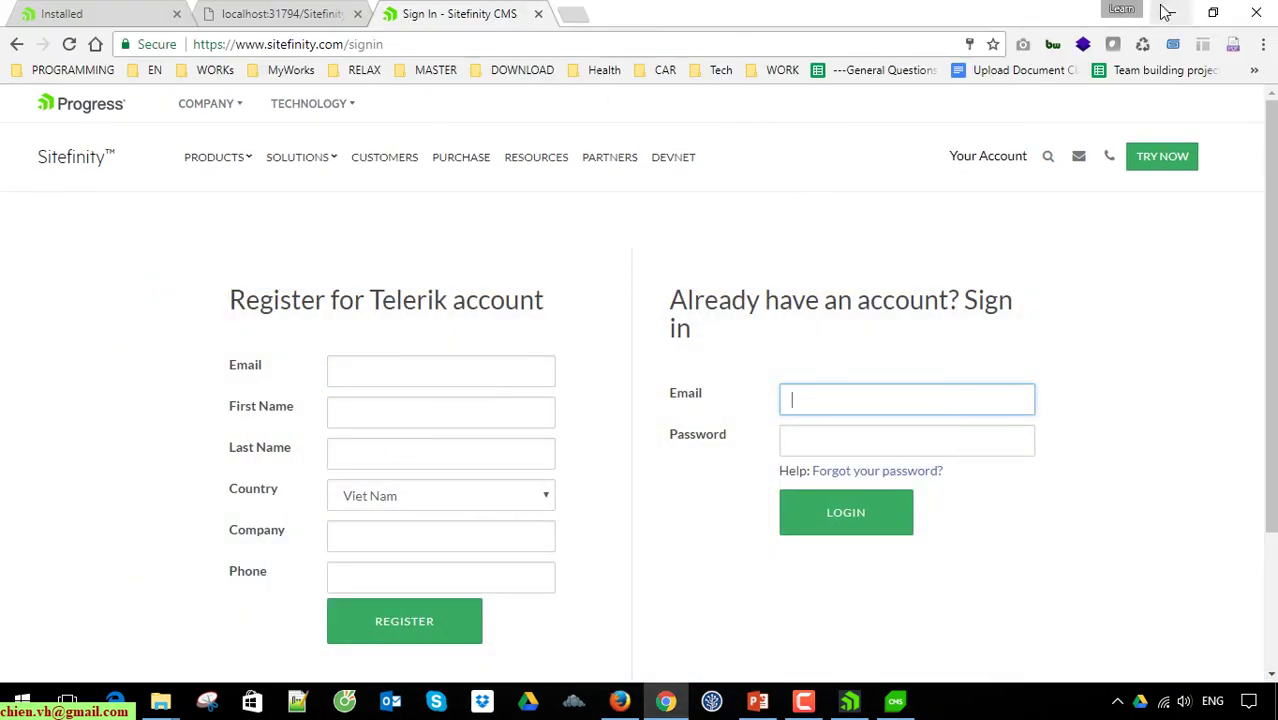
pyautogui.middleClick(410, 14)
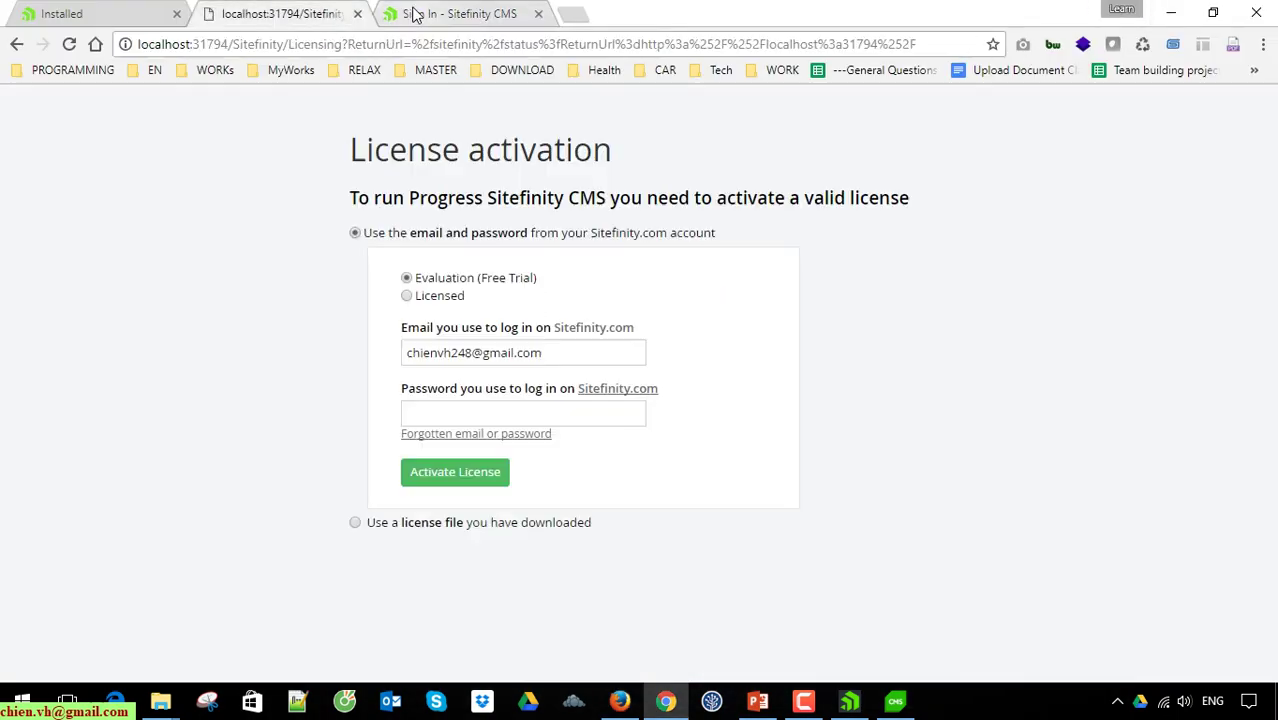
pyautogui.click(506, 413)
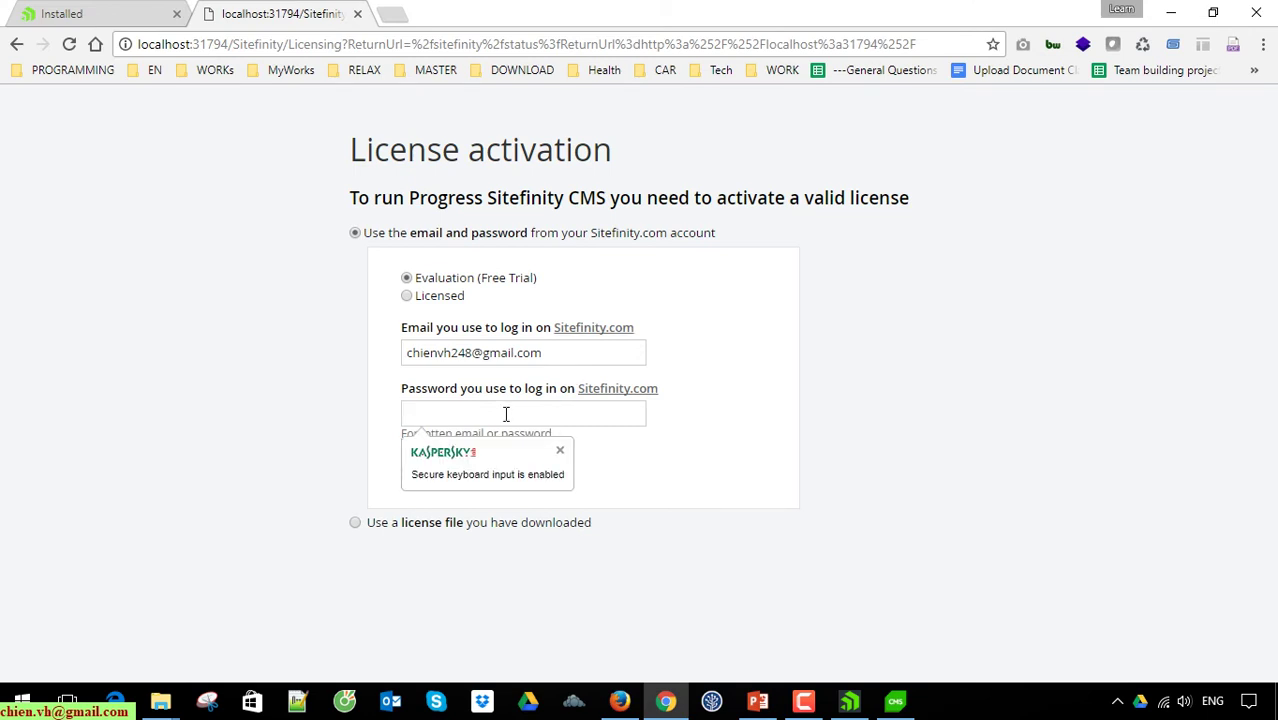
pyautogui.write('•••')
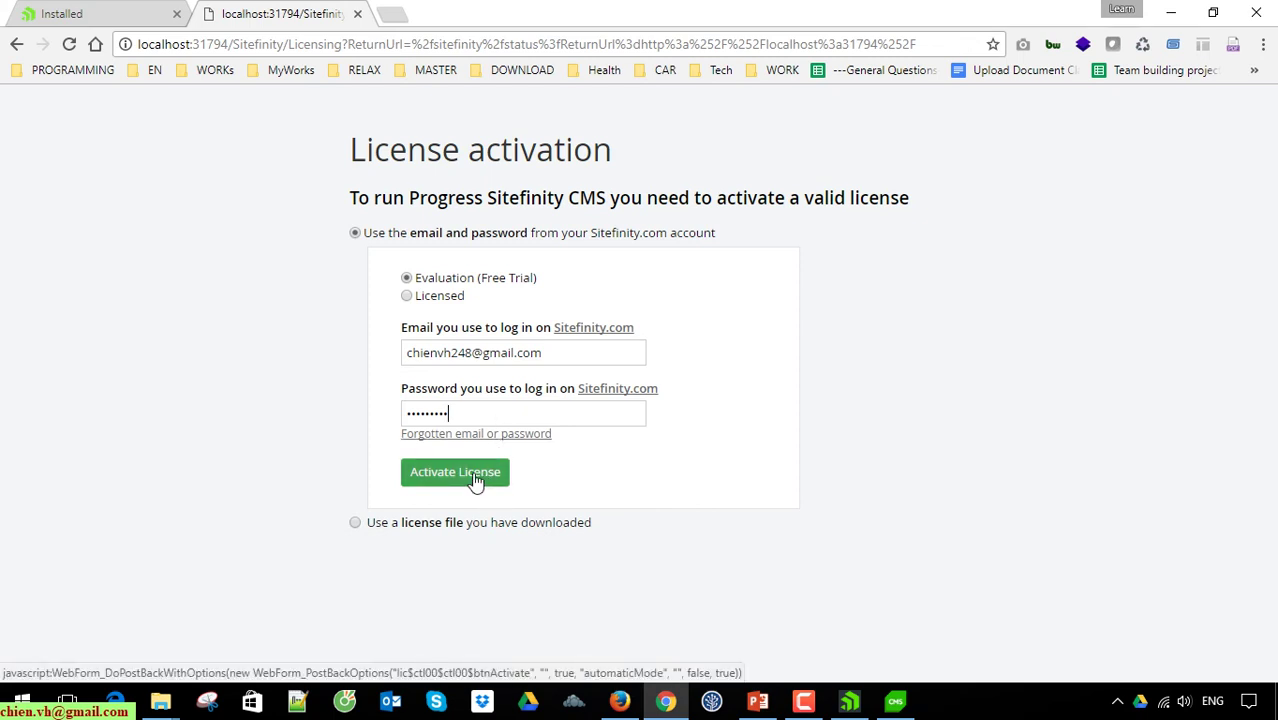
pyautogui.click(476, 480)
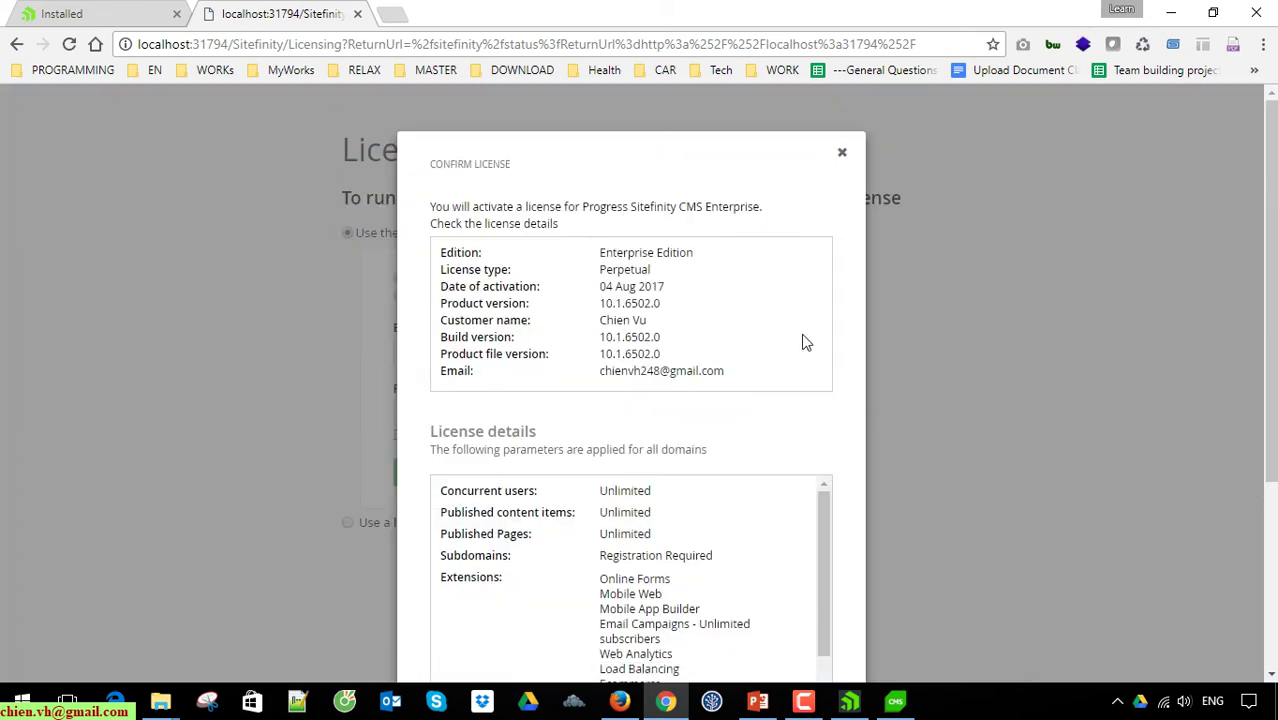
# Step: Review the Confirm License details: product and build version 10.1.6502.0 and the license email
pyautogui.scroll(-2, 848, 345)
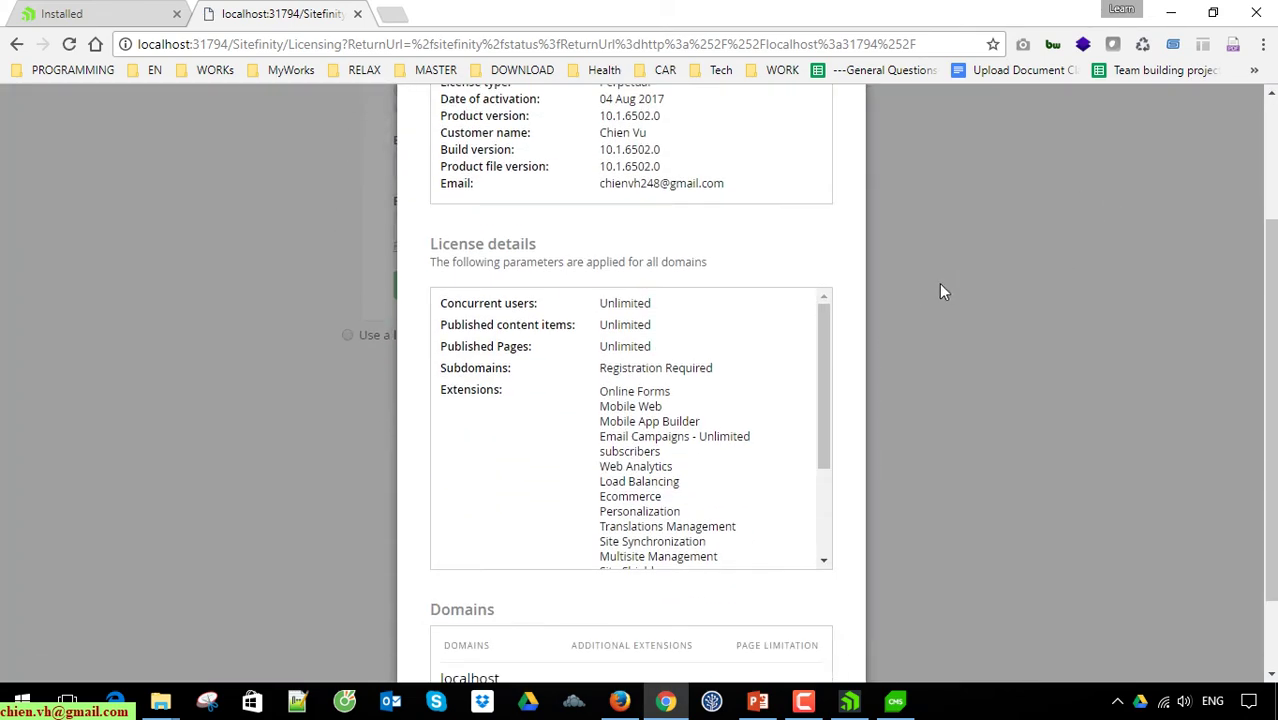
pyautogui.scroll(2, 941, 289)
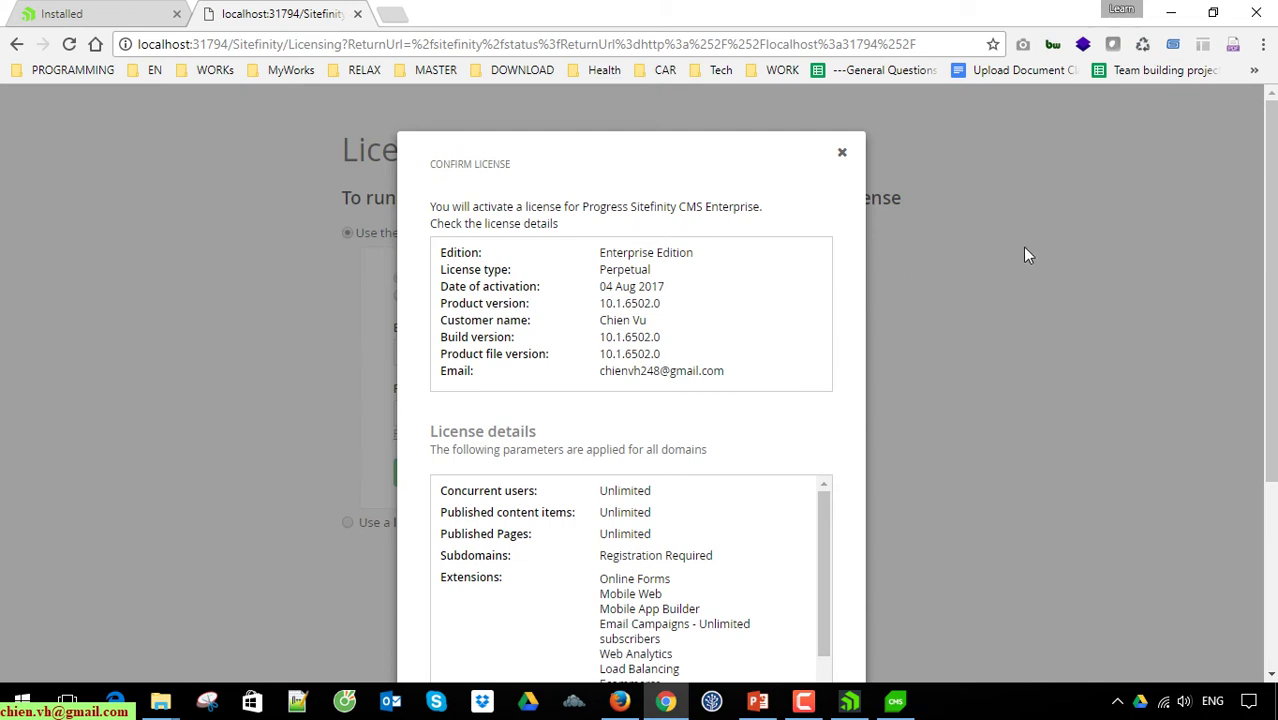
pyautogui.scroll(-1, 1014, 247)
pyautogui.scroll(1, 1014, 247)
pyautogui.scroll(-1, 690, 340)
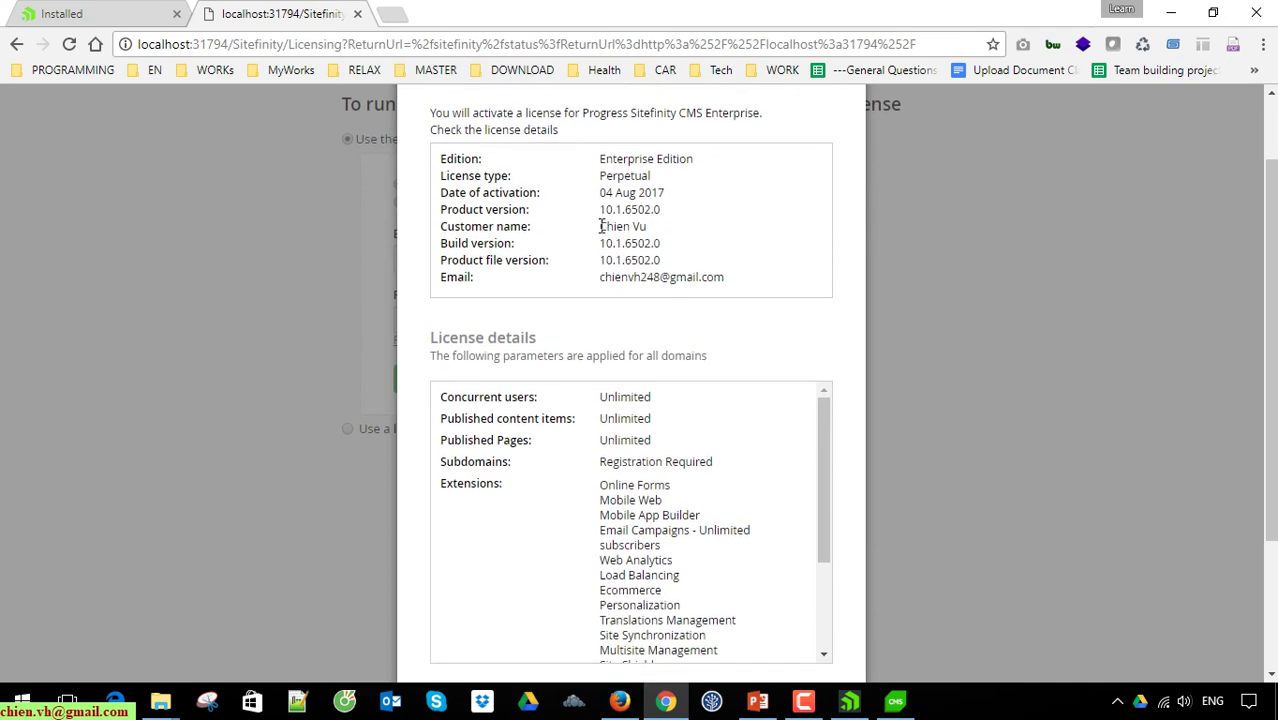
pyautogui.moveTo(598, 210); pyautogui.dragTo(676, 210)
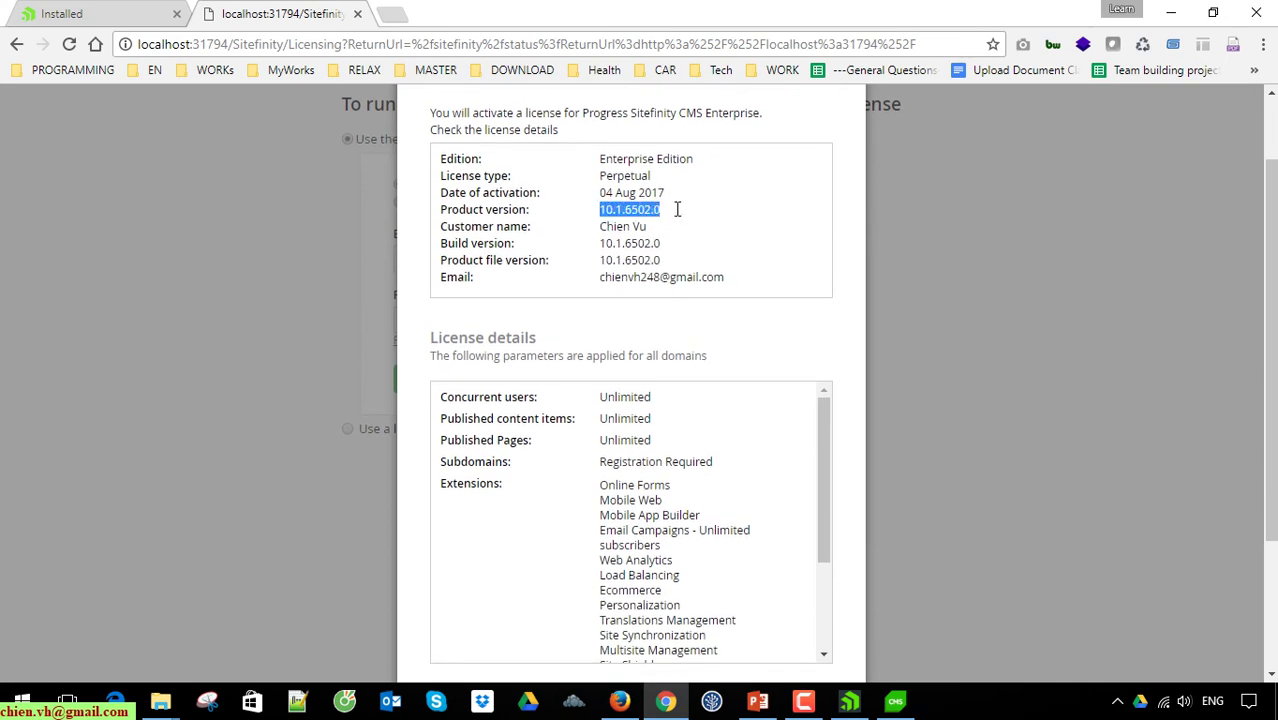
pyautogui.click(592, 258)
pyautogui.moveTo(594, 243); pyautogui.dragTo(702, 244)
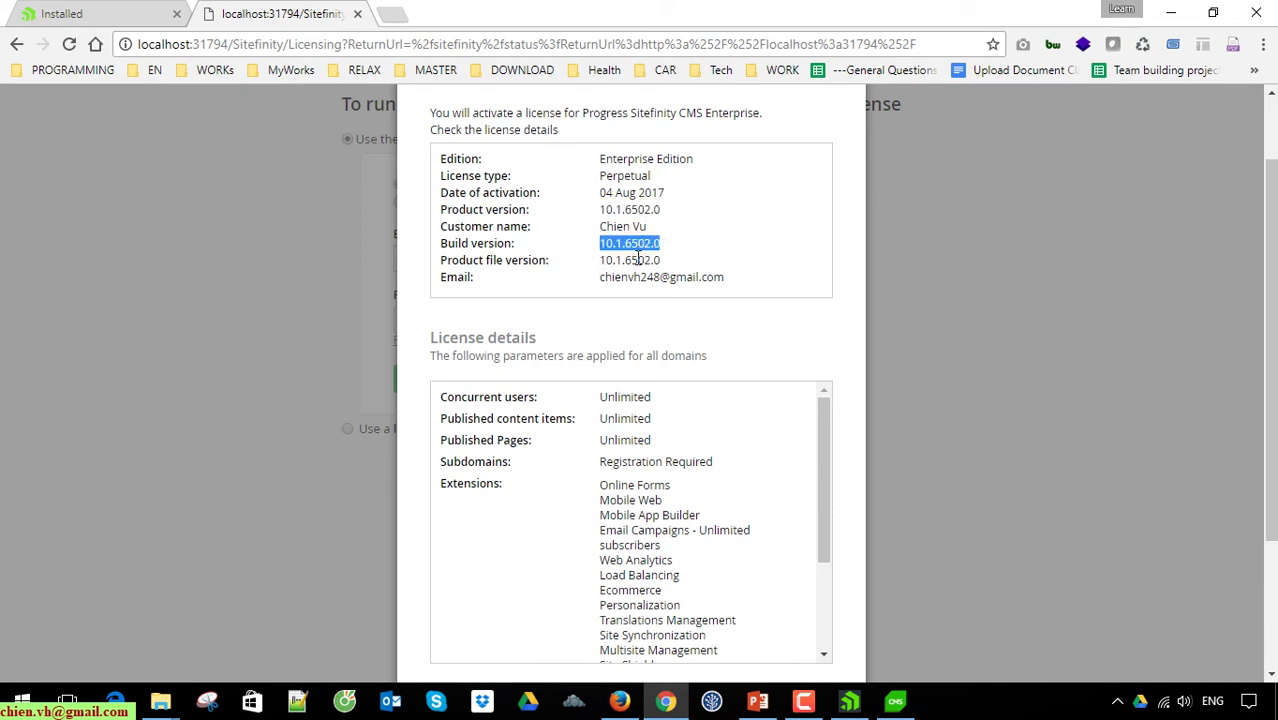
pyautogui.moveTo(590, 270); pyautogui.dragTo(738, 280)
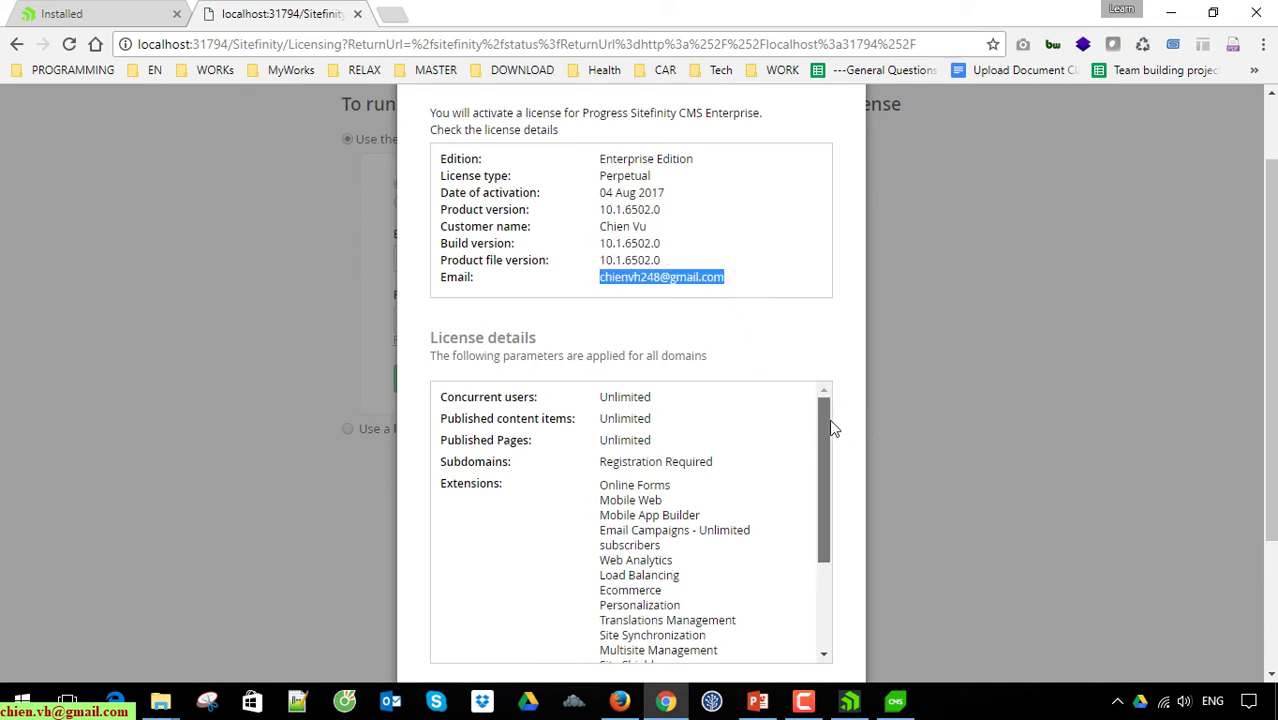
# Step: Scroll through the remaining localhost license terms and confirm with Continue
pyautogui.moveTo(830, 428); pyautogui.dragTo(847, 422)
pyautogui.scroll(-2, 1127, 380)
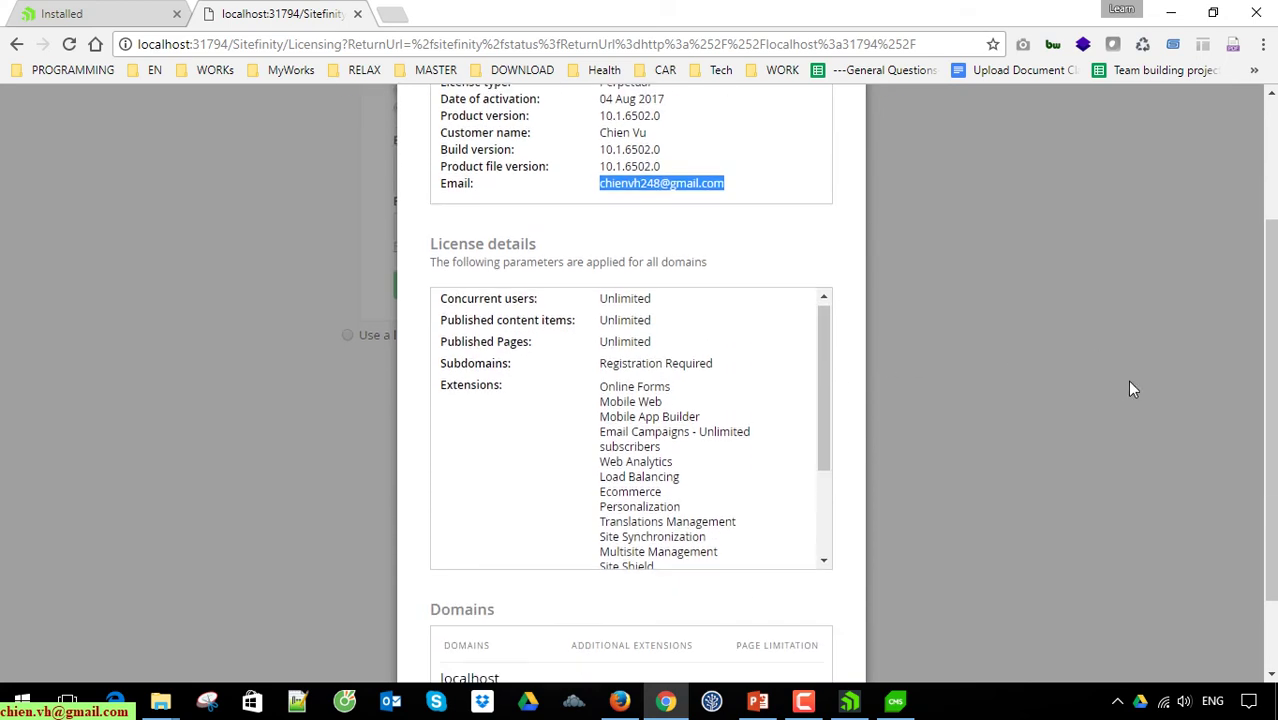
pyautogui.scroll(-1, 1012, 371)
pyautogui.moveTo(827, 237); pyautogui.dragTo(840, 350)
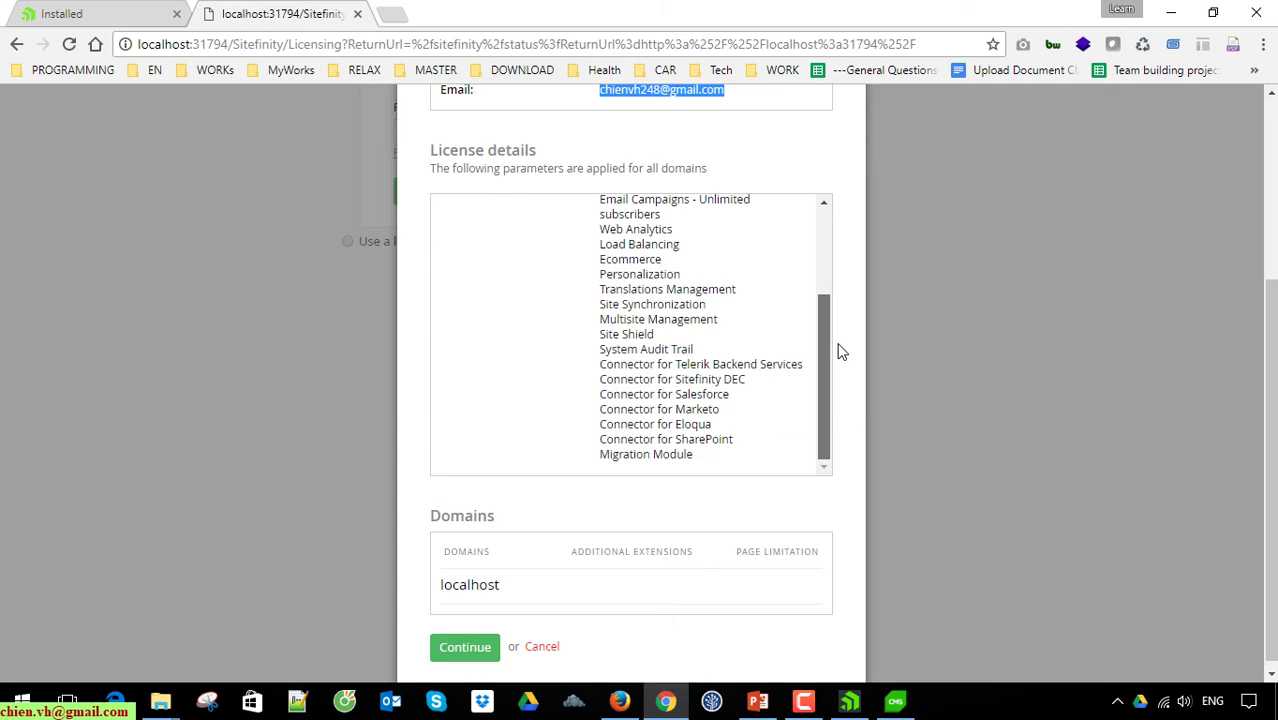
pyautogui.moveTo(830, 414); pyautogui.dragTo(832, 321)
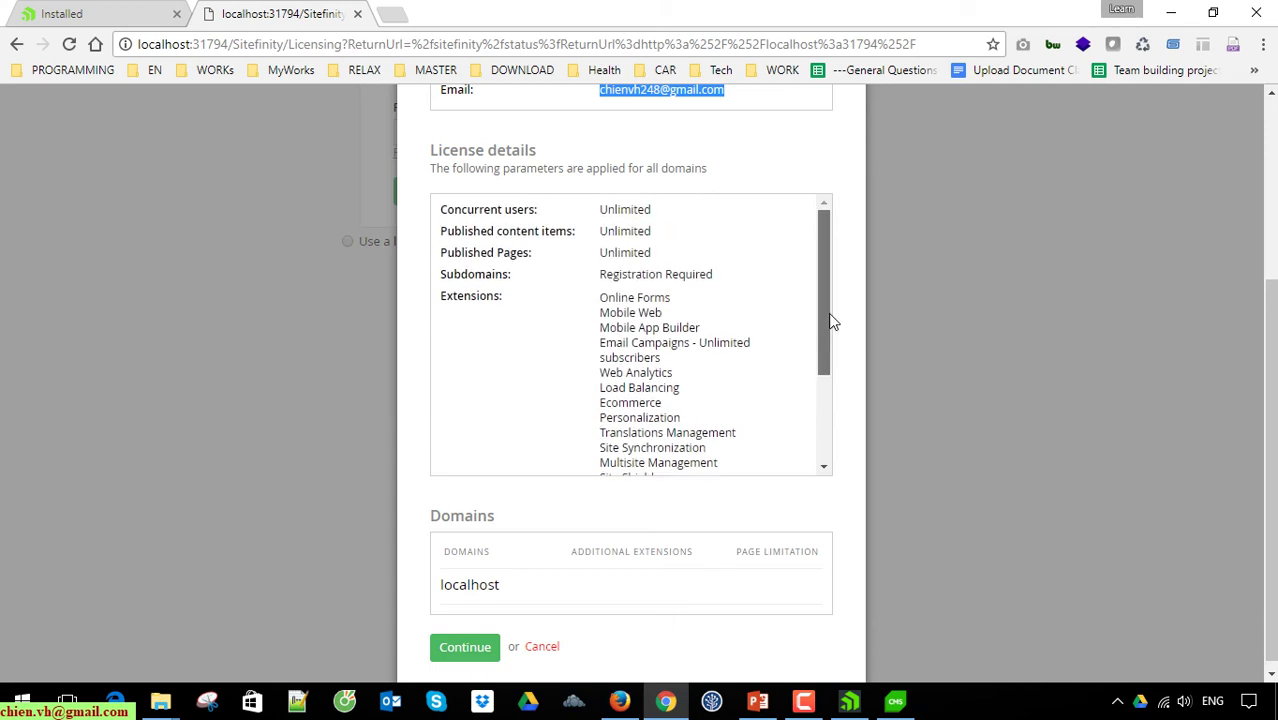
pyautogui.click(465, 648)
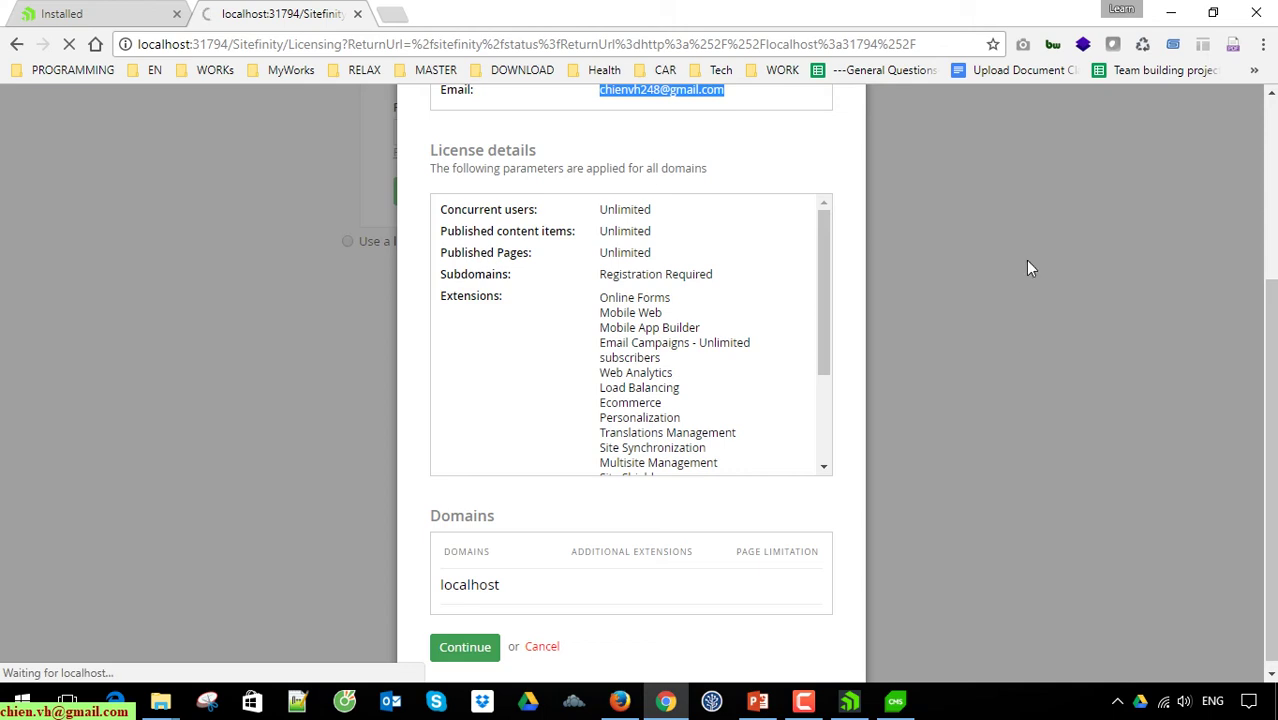
# Step: Review the localhost license details: unlimited concurrent users, published content items and pages
pyautogui.scroll(3, 1028, 268)
# Step: Continue past licensing, scroll through the Default2 dashboard, and bring the Project Manager forward
pyautogui.scroll(-1, 1031, 275)
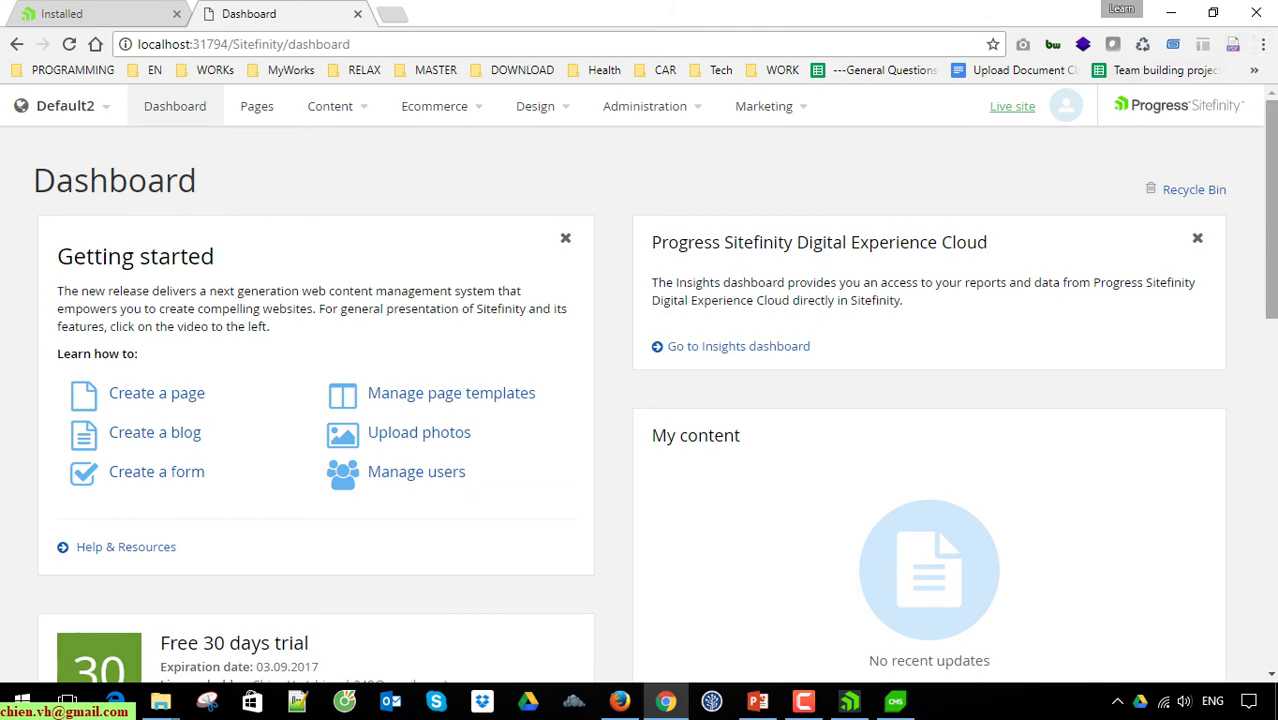
pyautogui.scroll(-1, 1265, 270)
pyautogui.moveTo(1265, 270); pyautogui.dragTo(1268, 235)
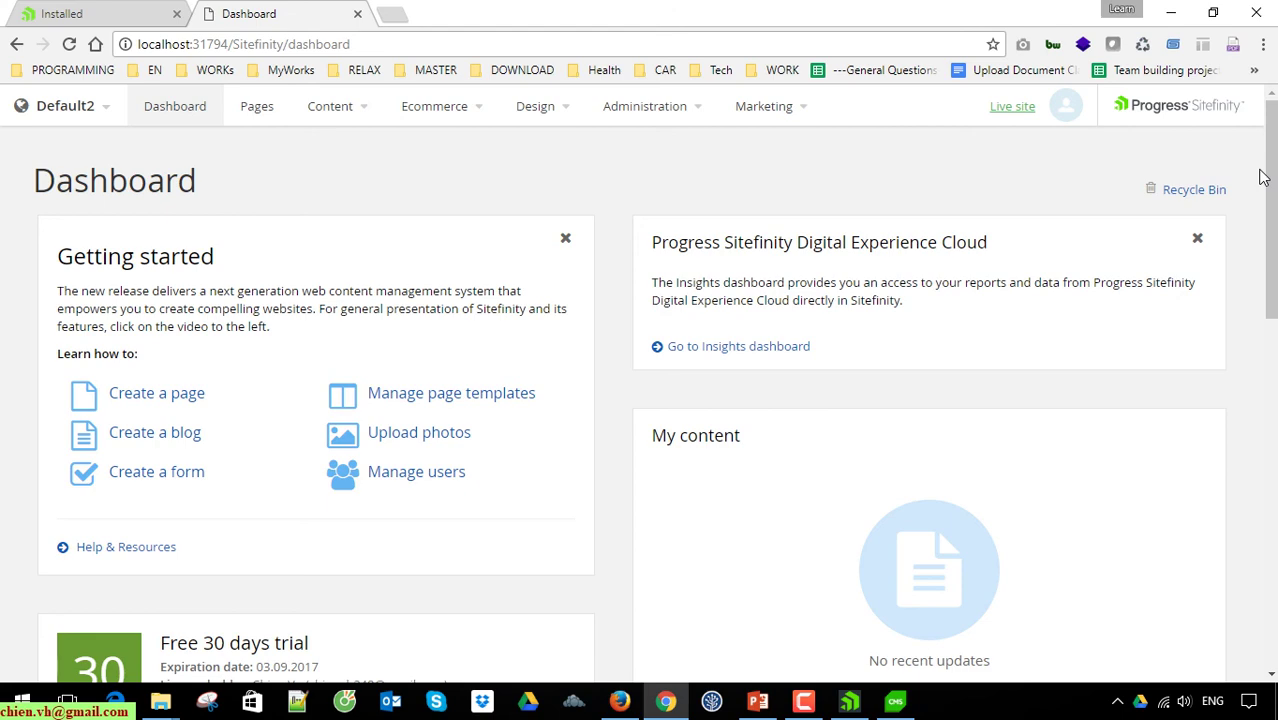
pyautogui.scroll(-7, 1180, 300)
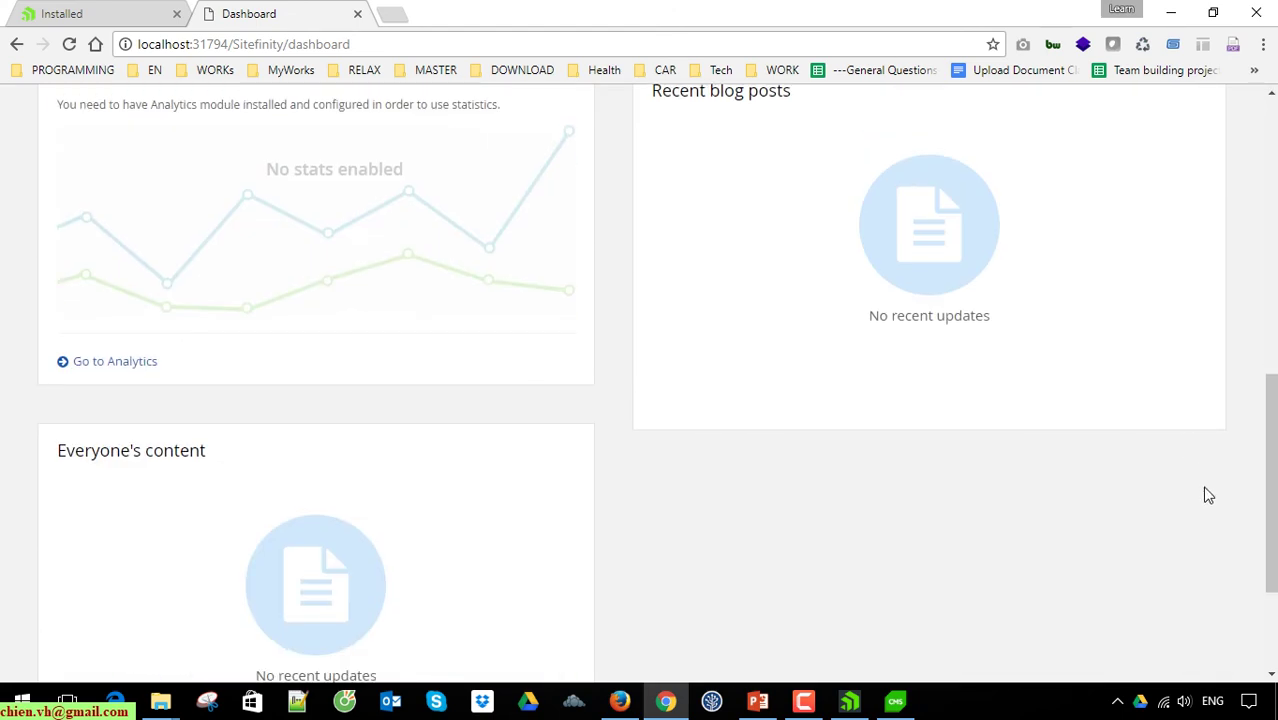
pyautogui.scroll(8, 1206, 493)
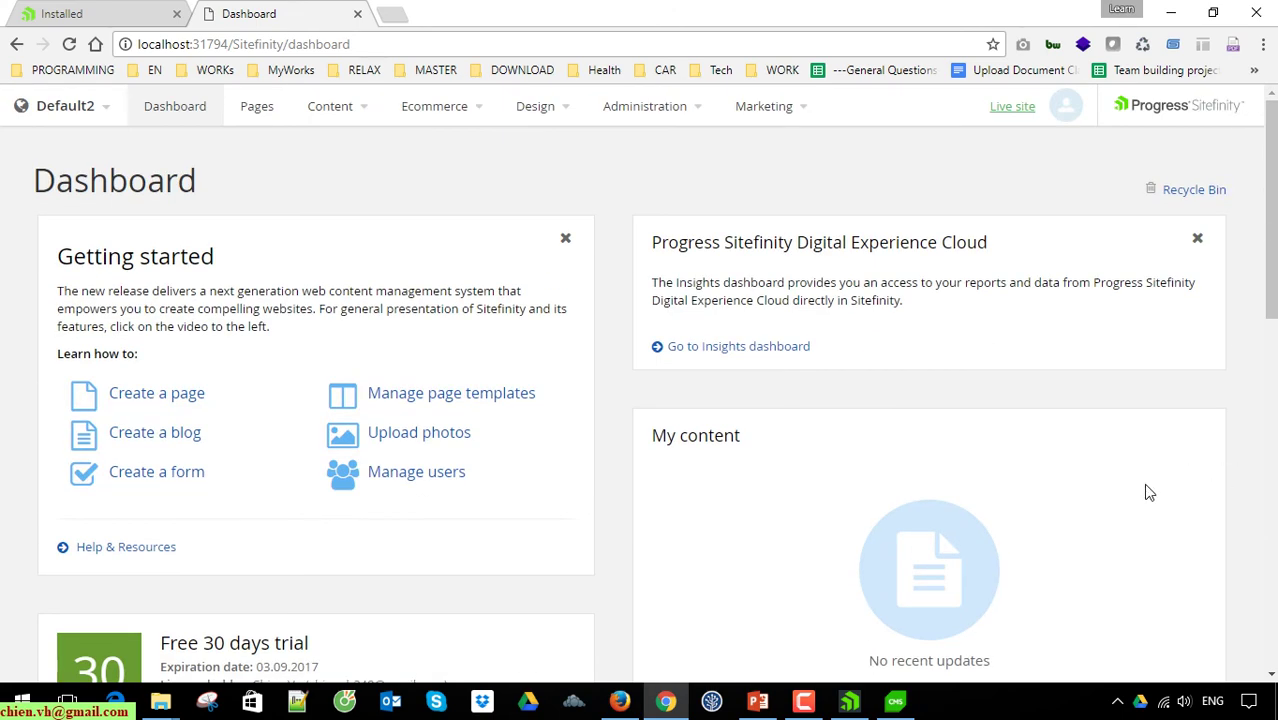
pyautogui.click(895, 701)
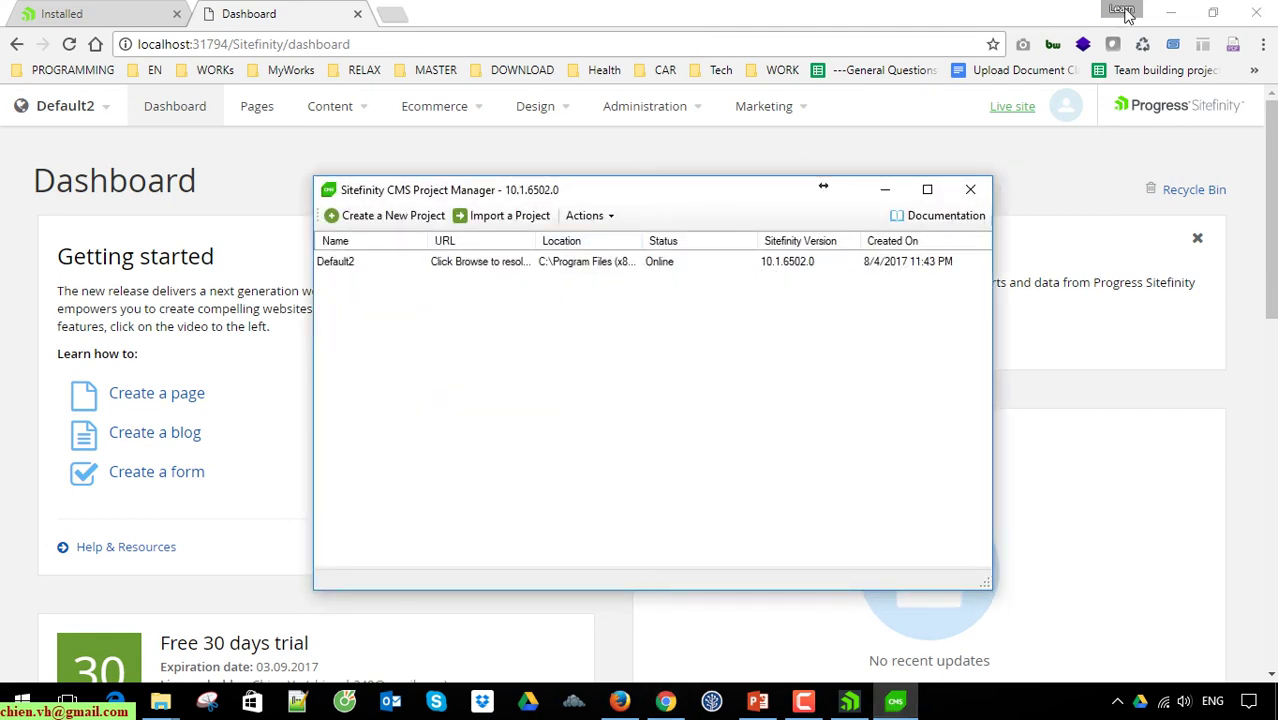
# Step: Minimize Chrome, close the finished installer, and maximize the Project Manager window
pyautogui.moveTo(752, 203); pyautogui.dragTo(684, 169)
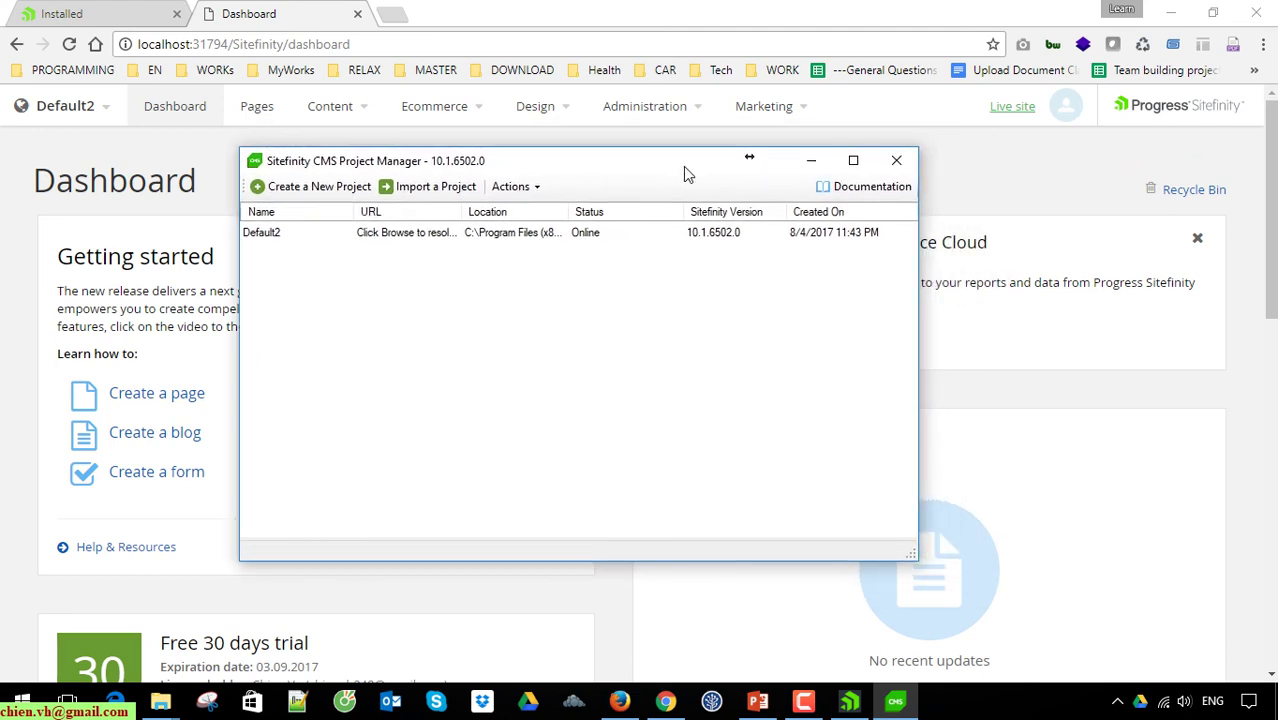
pyautogui.click(1172, 13)
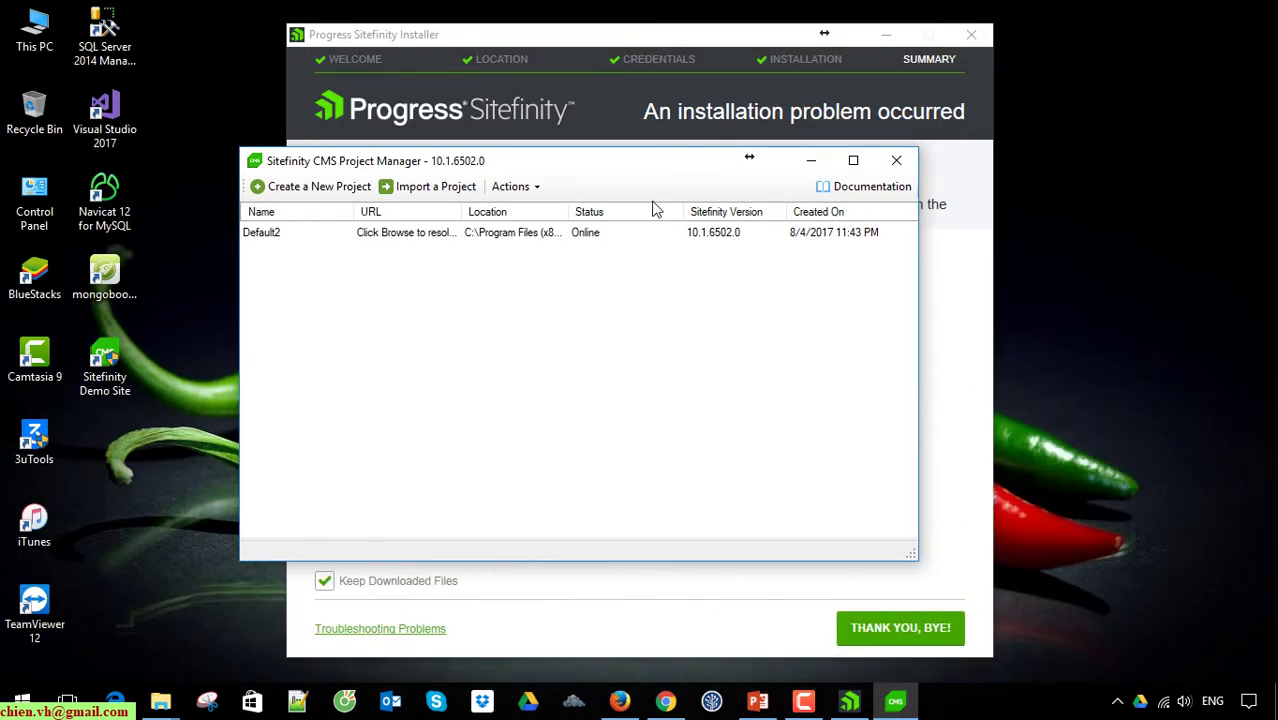
pyautogui.click(553, 42)
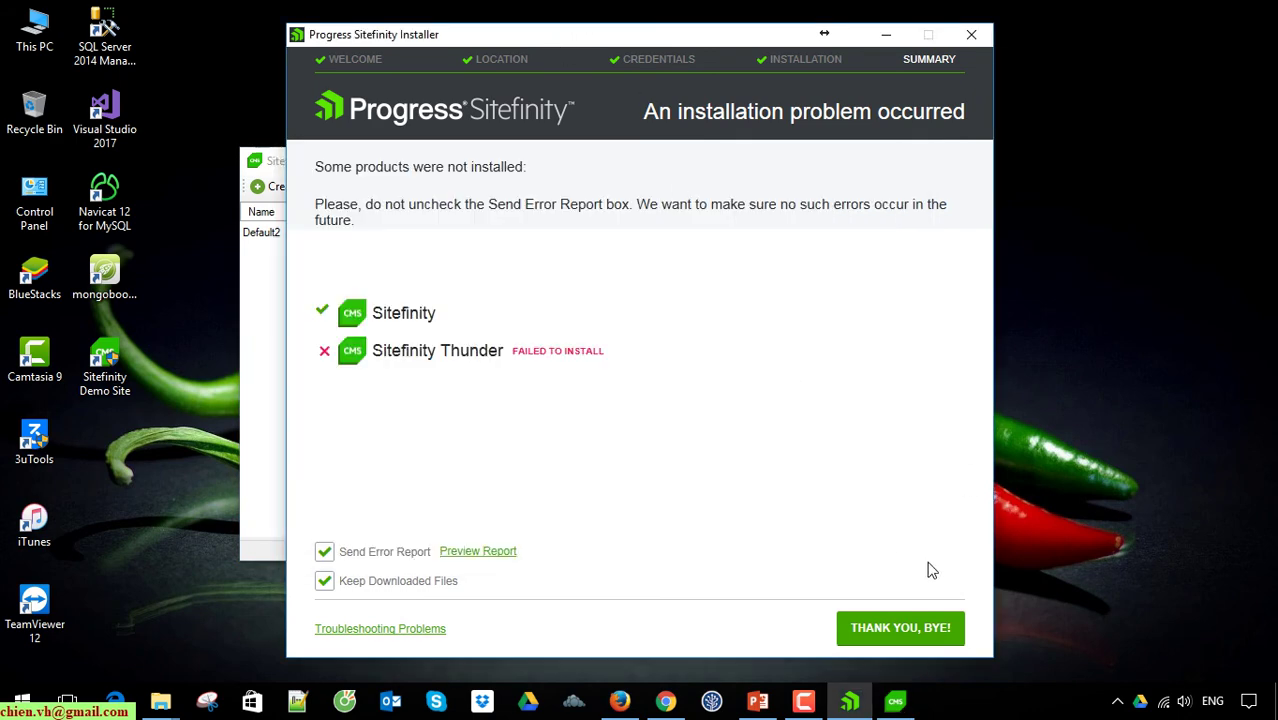
pyautogui.click(936, 623)
pyautogui.moveTo(599, 165); pyautogui.dragTo(653, 123)
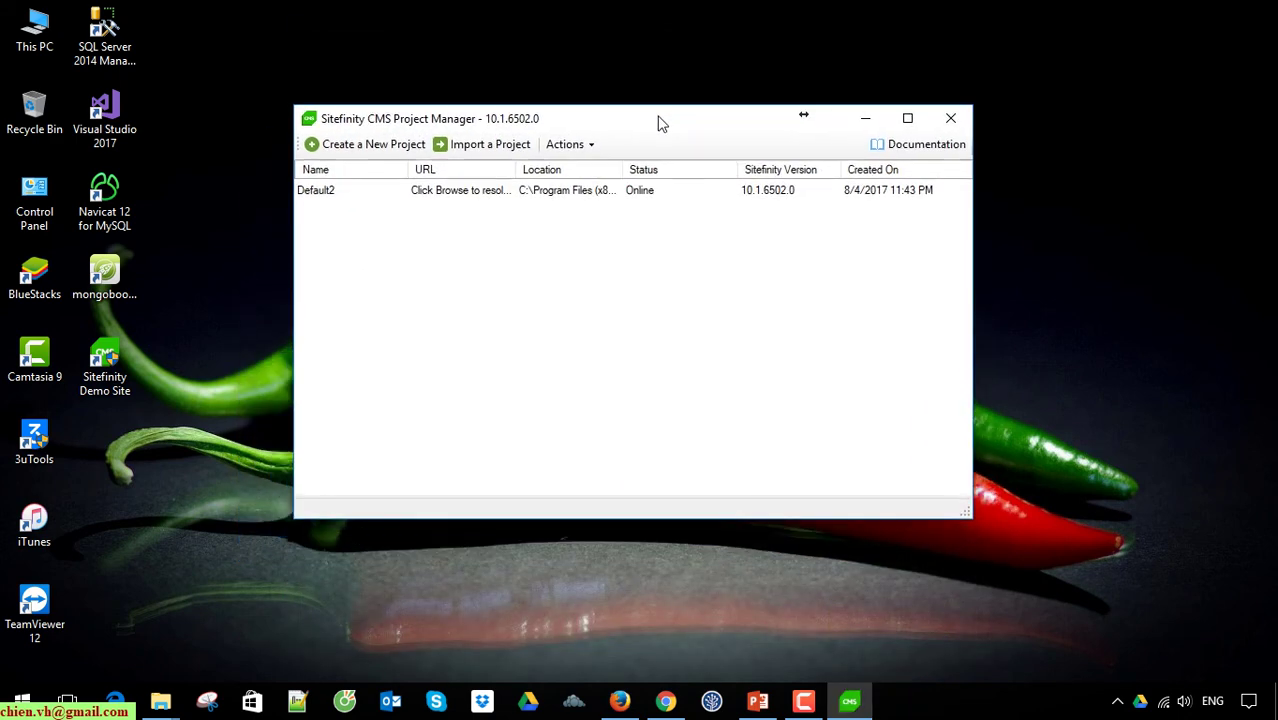
pyautogui.click(907, 118)
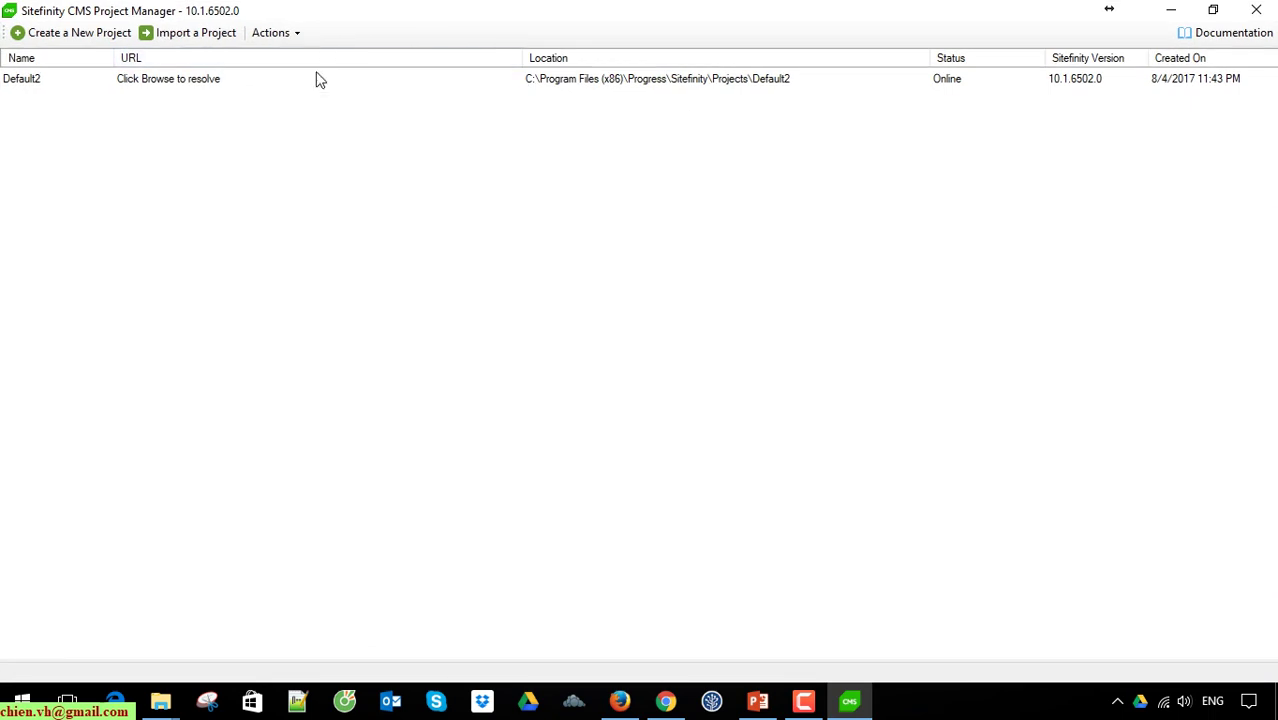
# Step: Browse Default2 at localhost:31794, close its page, then open the project folder in File Explorer
pyautogui.click(705, 84)
pyautogui.rightClick(619, 80)
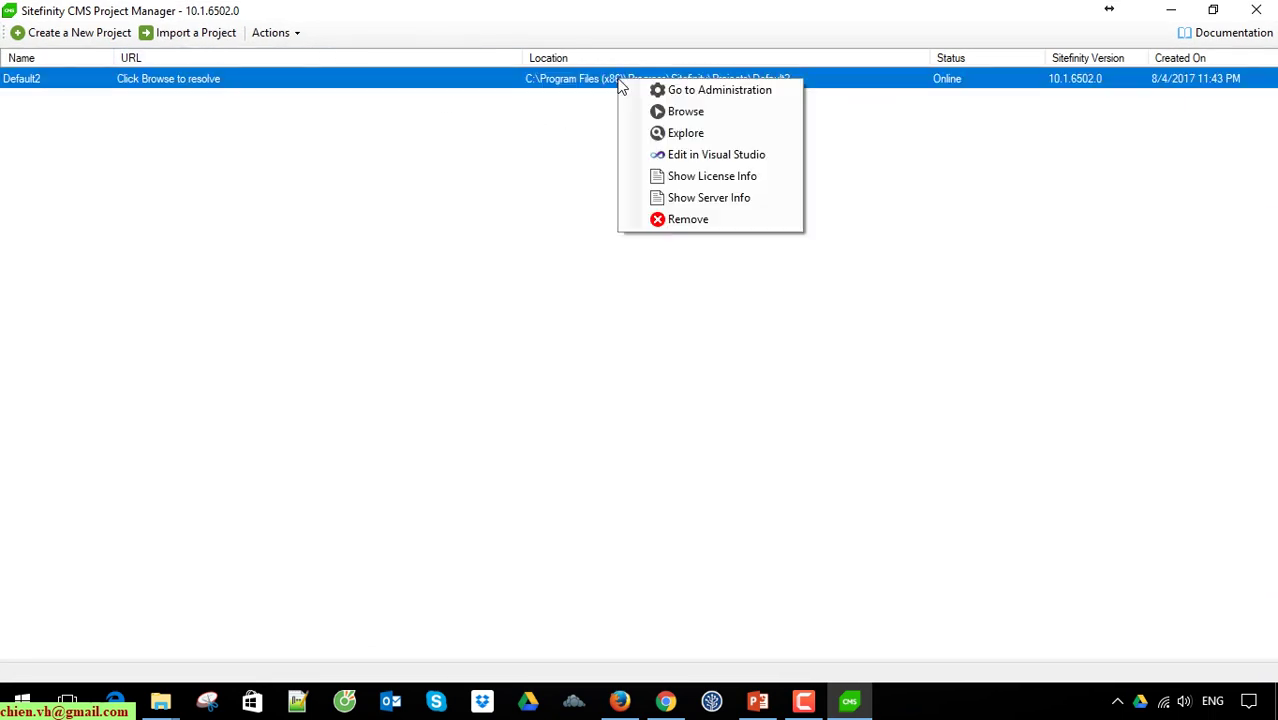
pyautogui.click(703, 114)
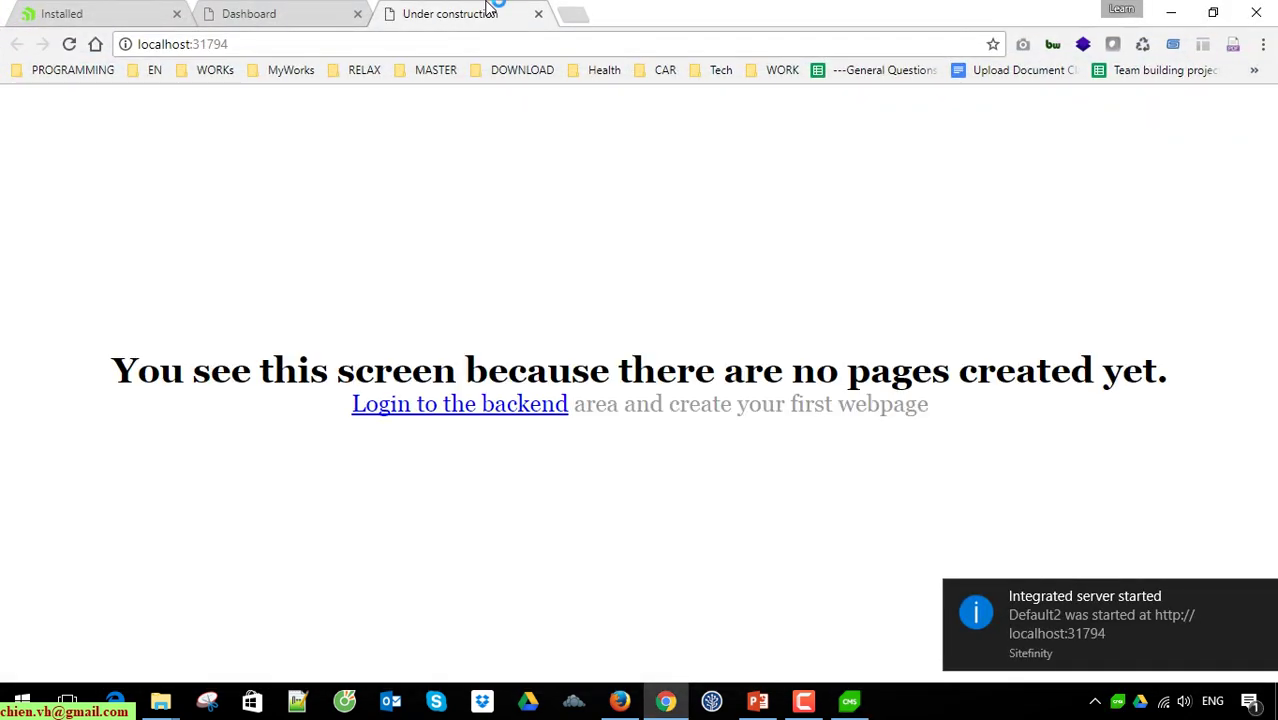
pyautogui.click(538, 13)
pyautogui.click(1171, 12)
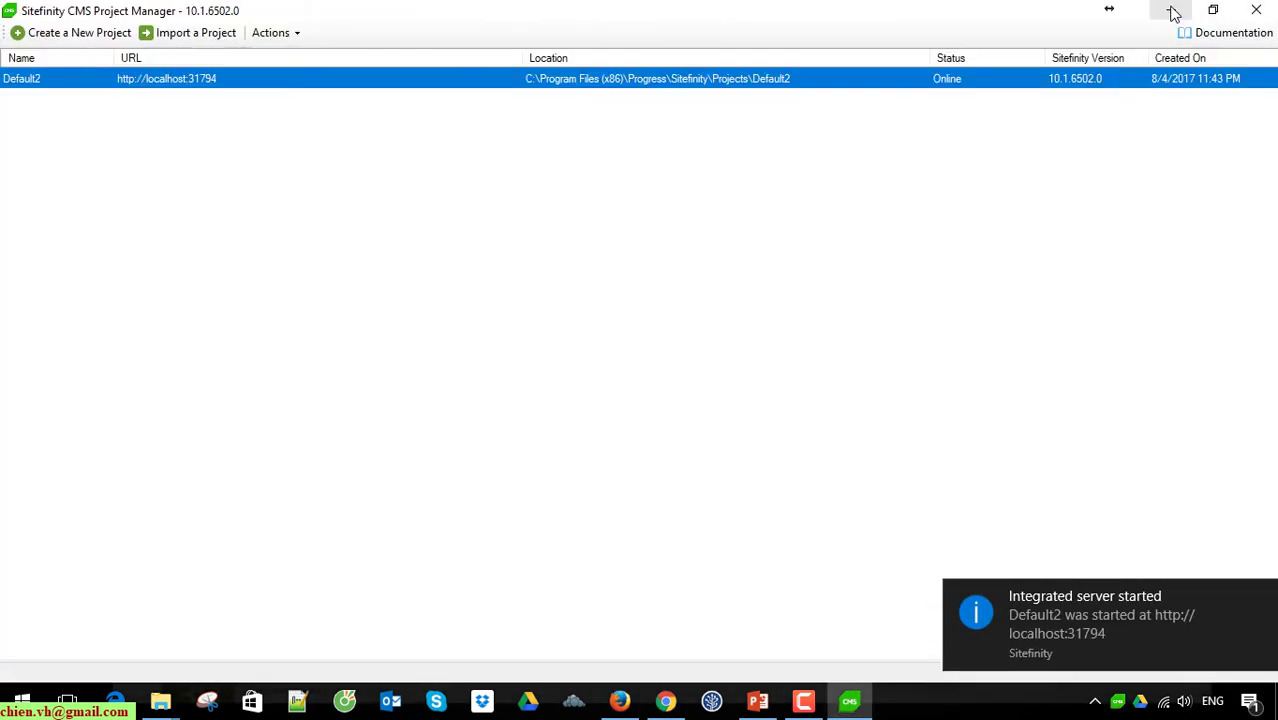
pyautogui.rightClick(660, 82)
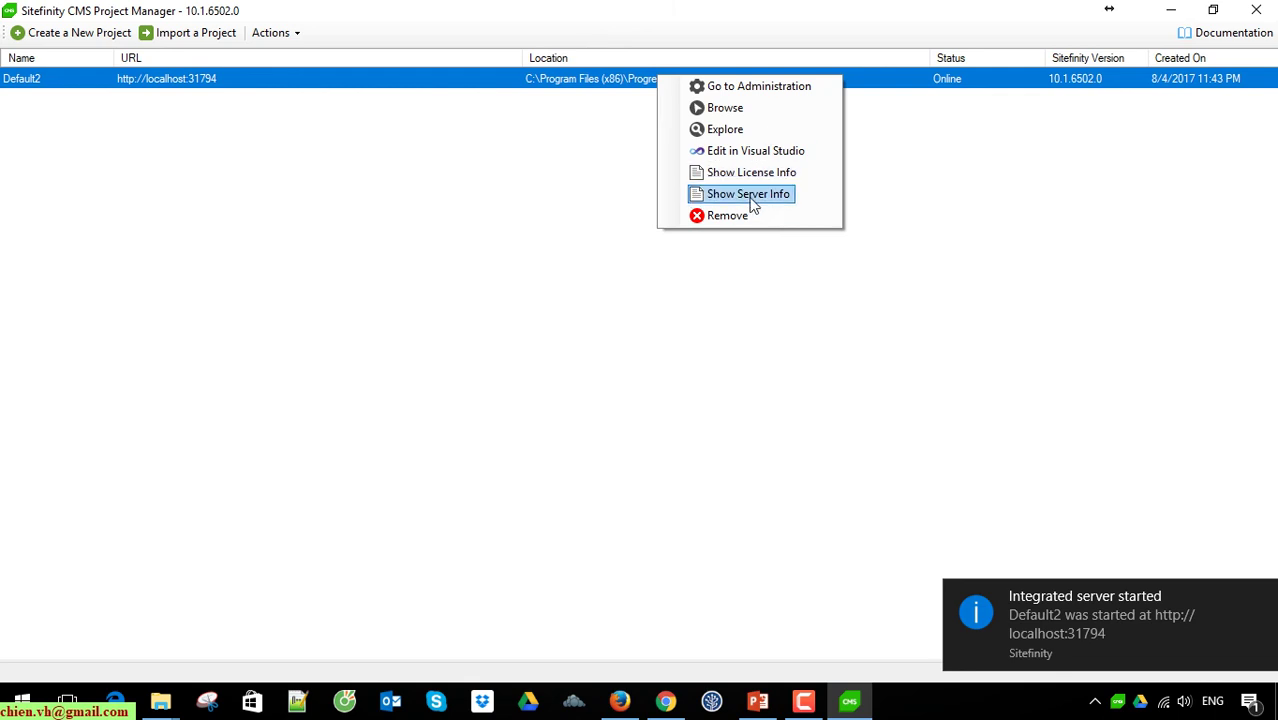
pyautogui.click(738, 130)
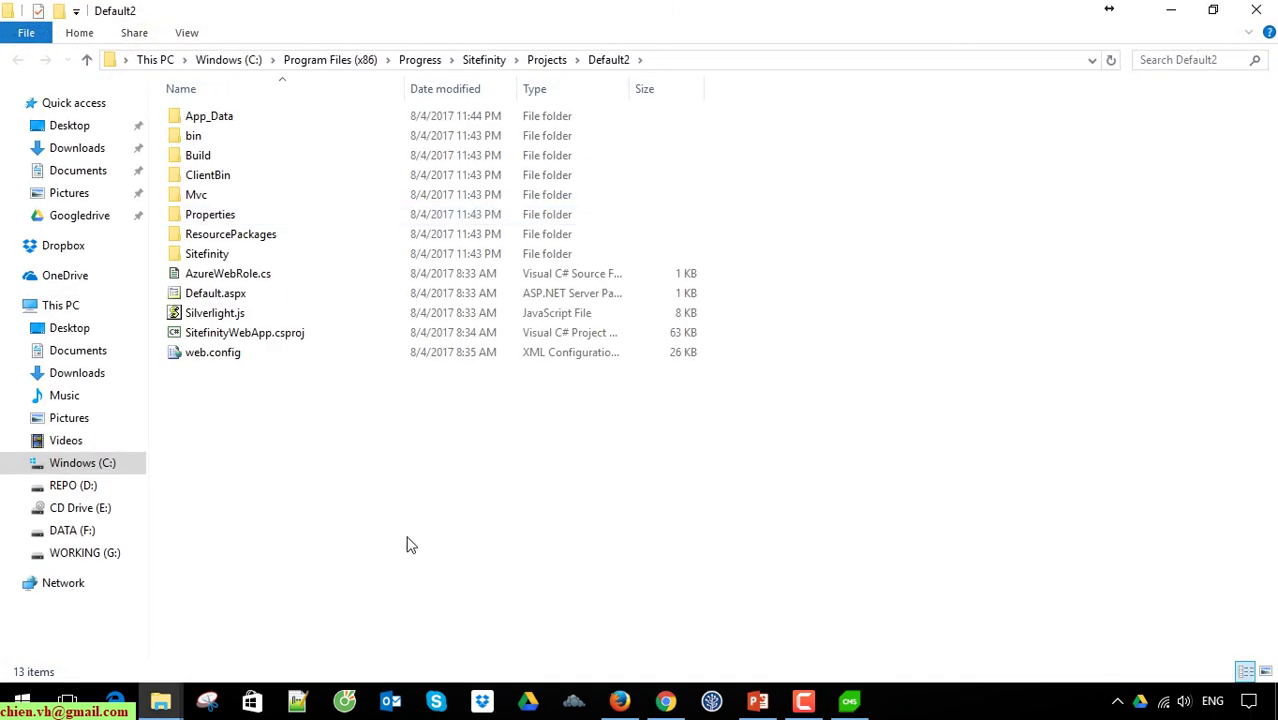
# Step: Select the project's 13 items, clear the selection, and switch between the Project Manager and Explorer
pyautogui.moveTo(990, 463); pyautogui.dragTo(220, 104)
pyautogui.click(838, 426)
pyautogui.click(858, 704)
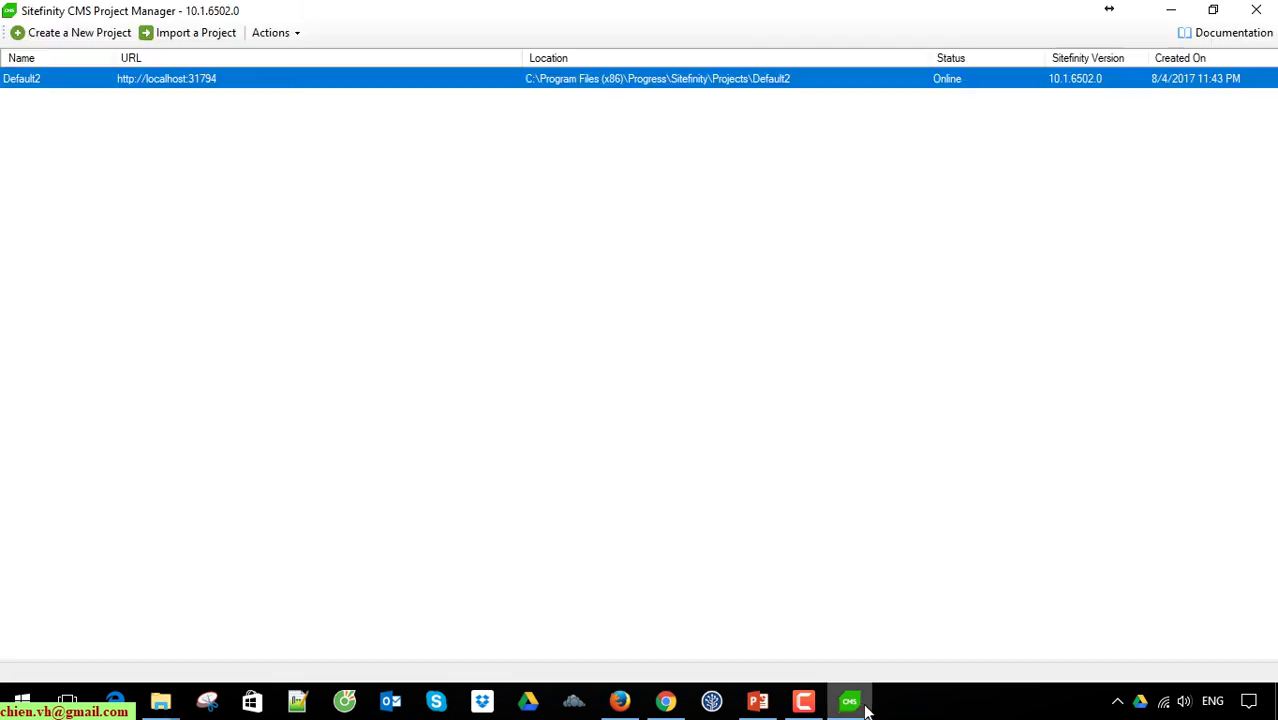
pyautogui.click(864, 708)
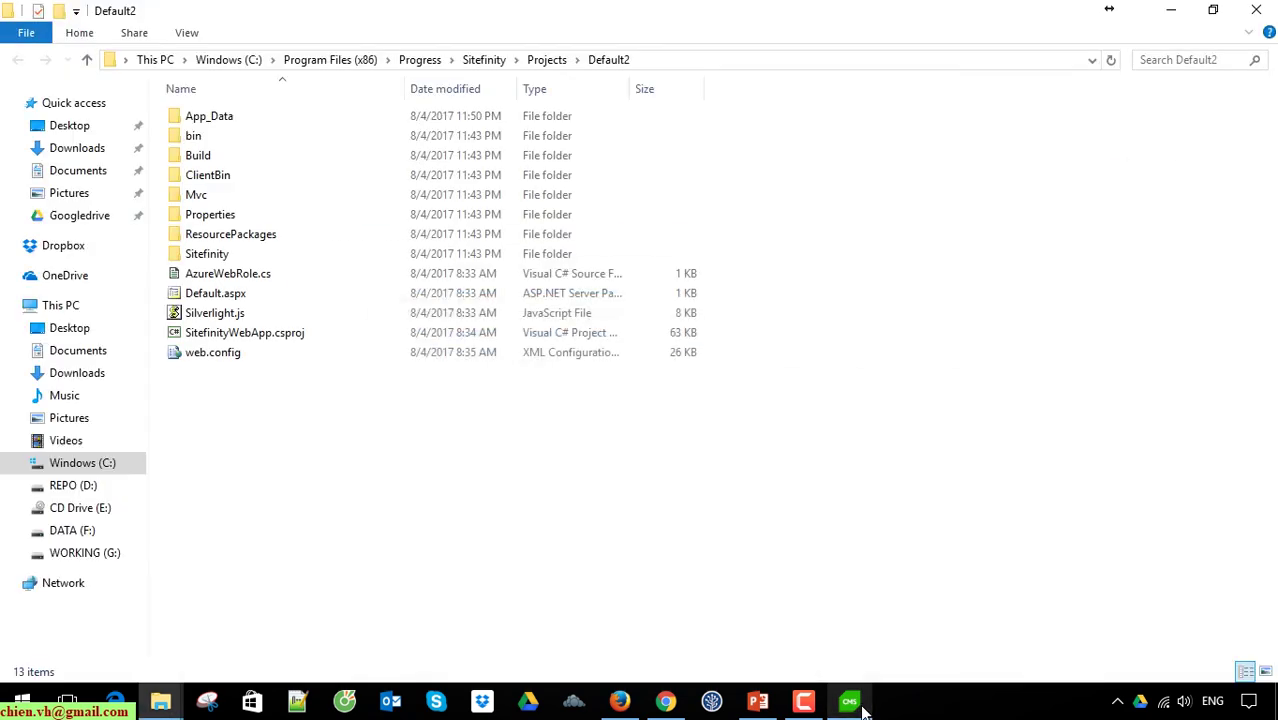
# Step: Permanently delete the test folder from Projects, granting administrator permission
pyautogui.click(550, 59)
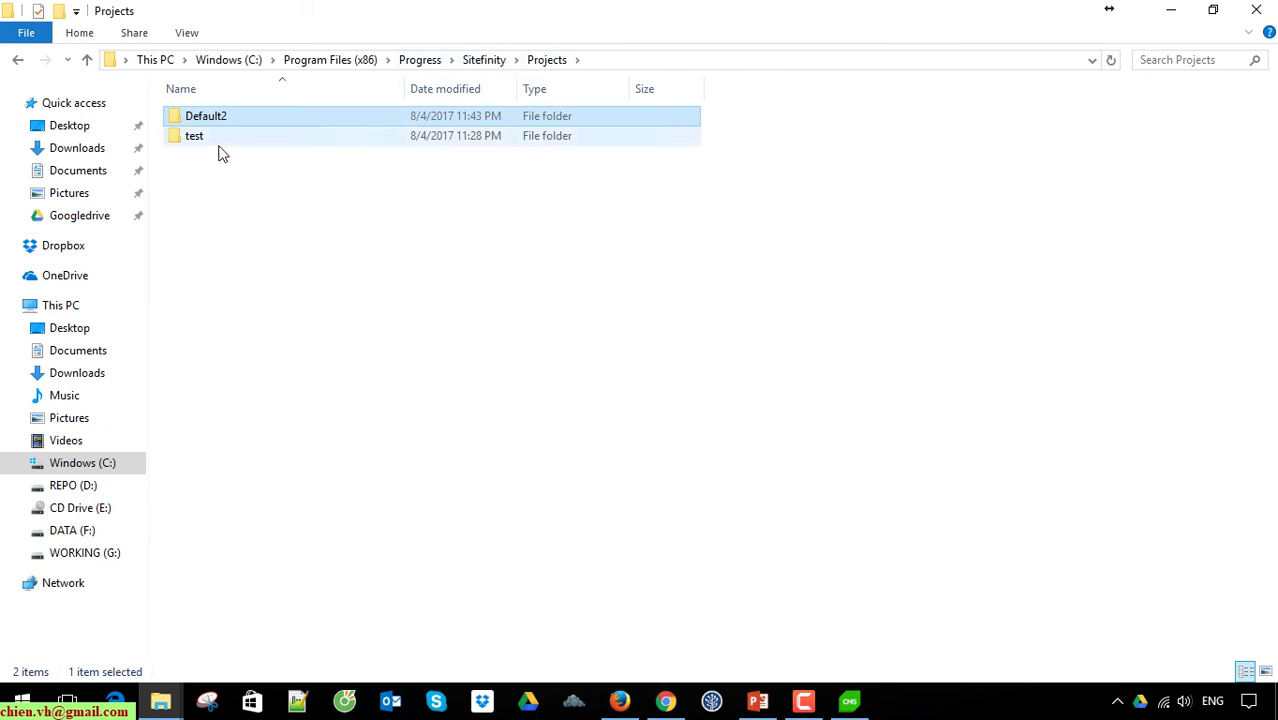
pyautogui.doubleClick(207, 136)
pyautogui.click(545, 59)
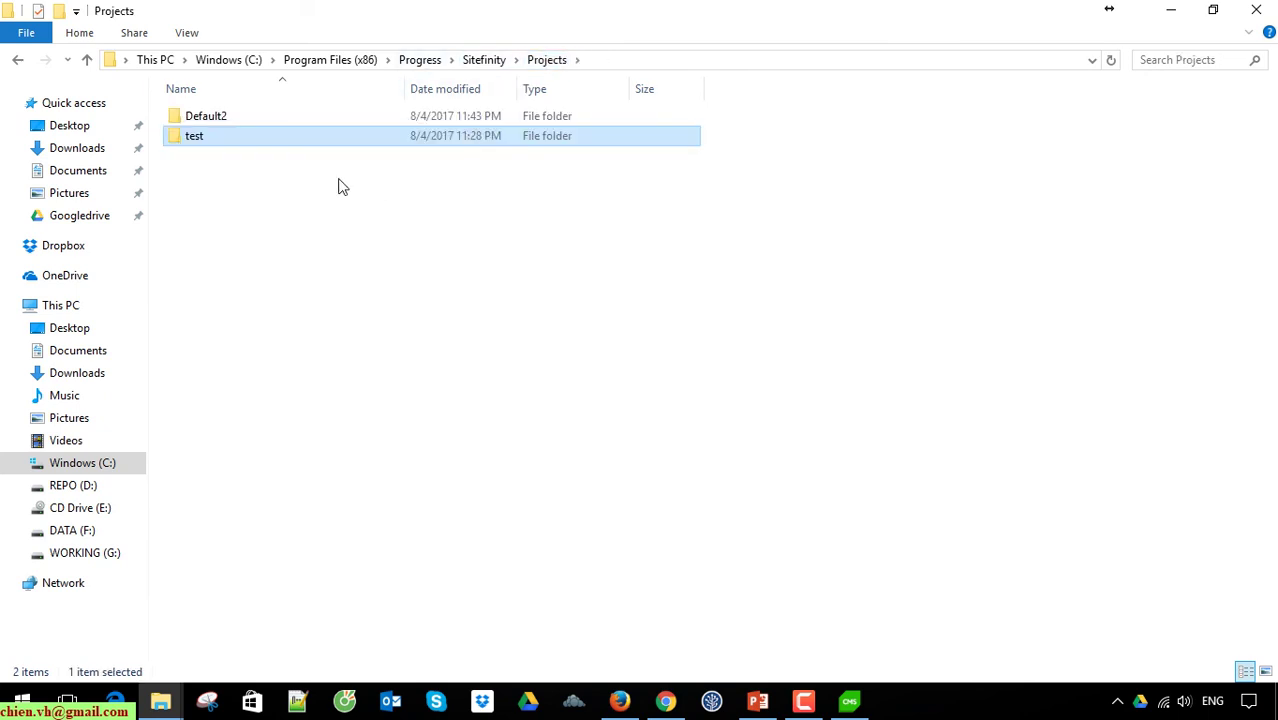
pyautogui.hotkey('shift', 'Delete')
pyautogui.press('Return')
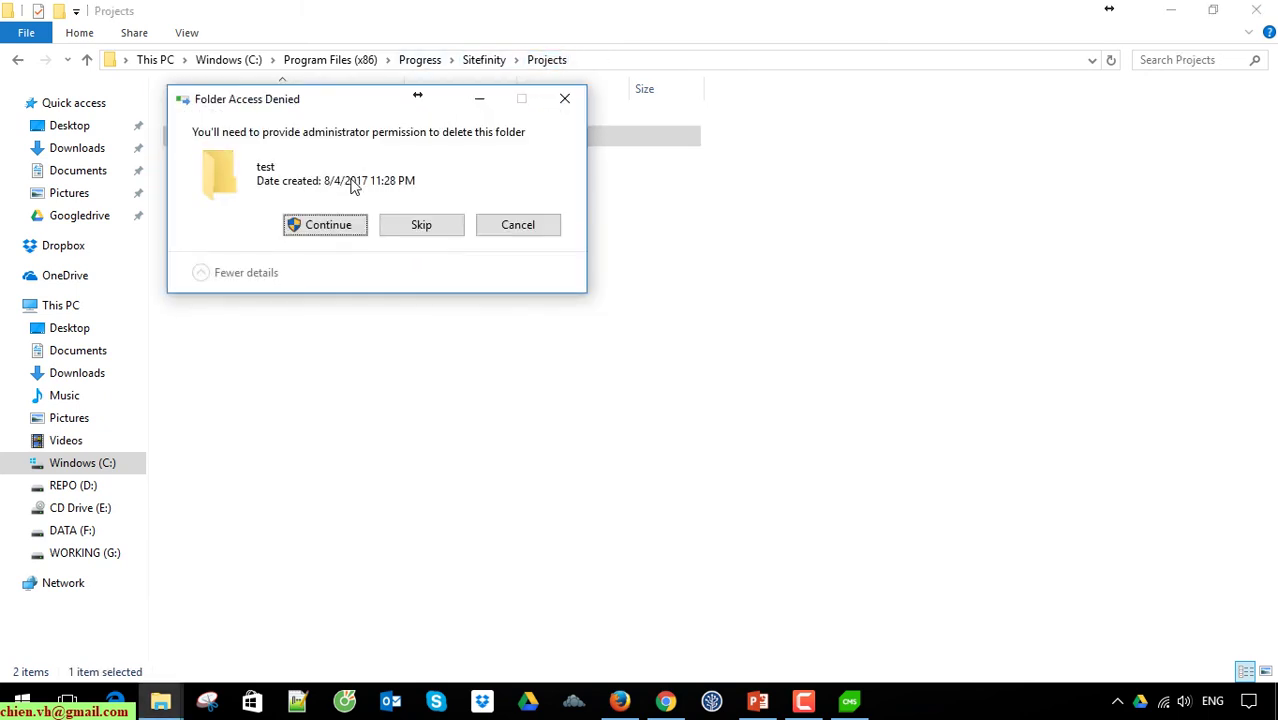
pyautogui.click(346, 224)
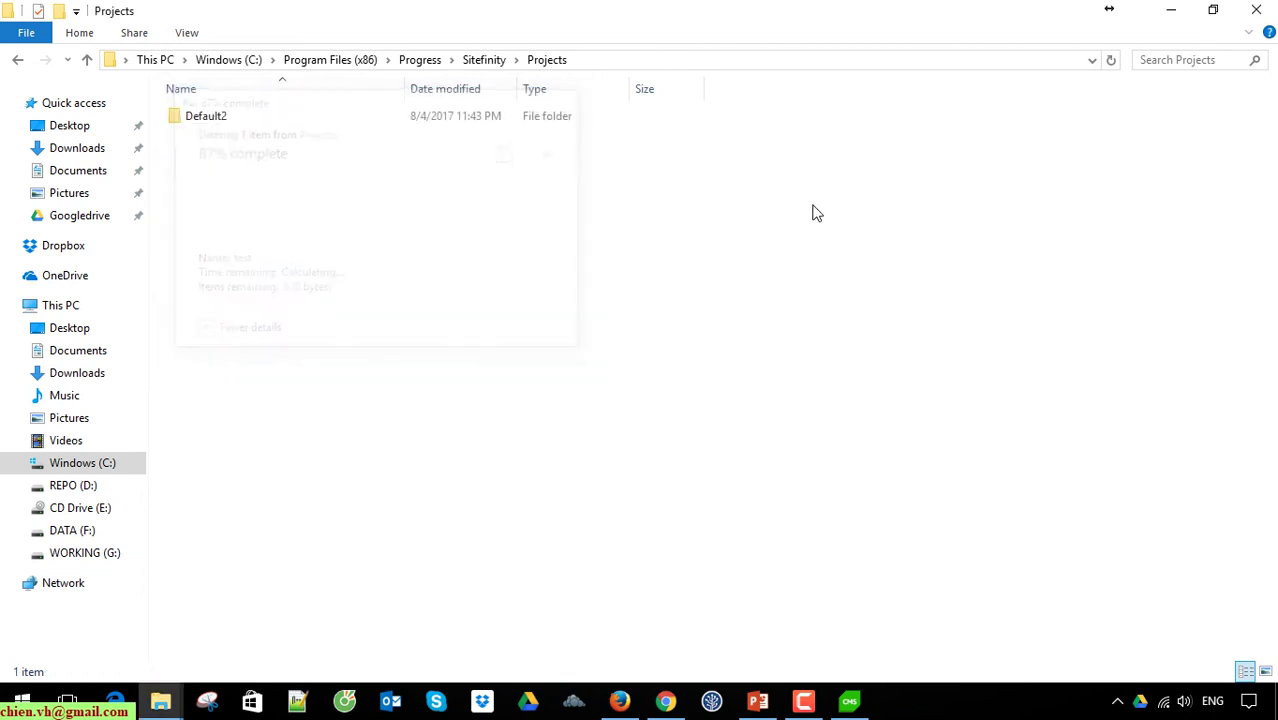
# Step: Open DataConfig.config from Default2\App_Data\Sitefinity\Configuration in Notepad++
pyautogui.click(213, 117)
pyautogui.doubleClick(213, 117)
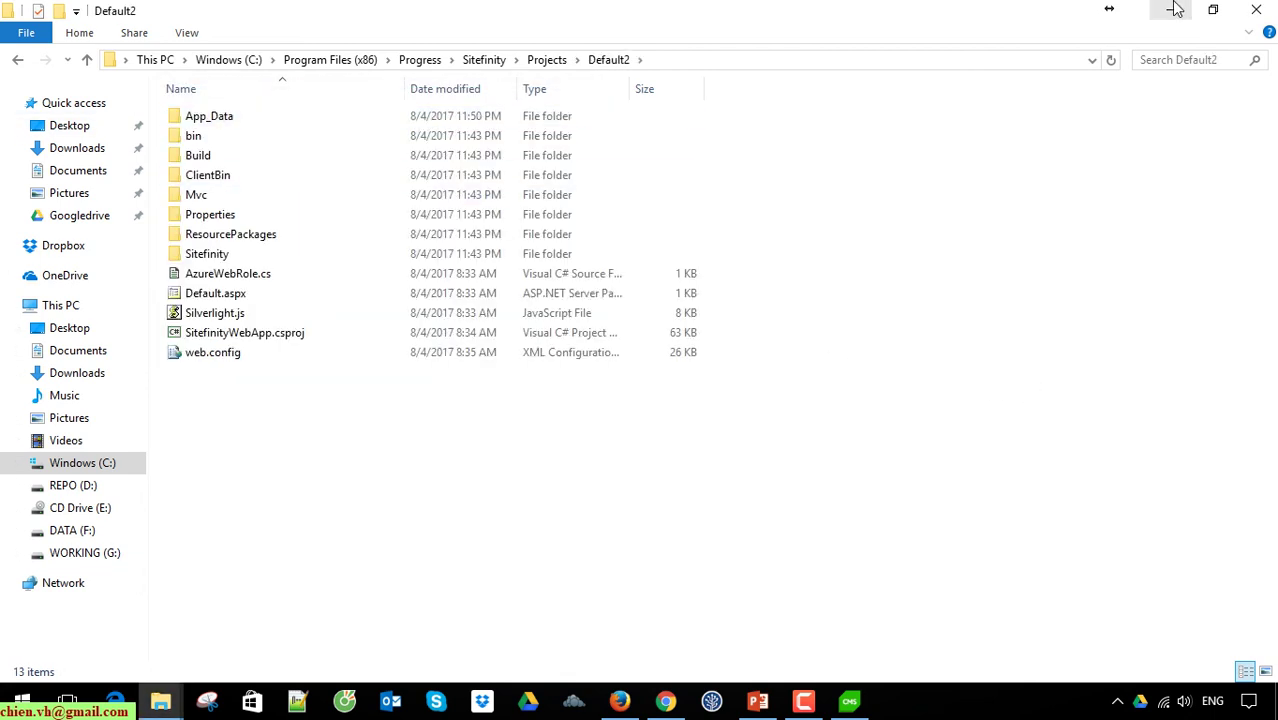
pyautogui.doubleClick(234, 122)
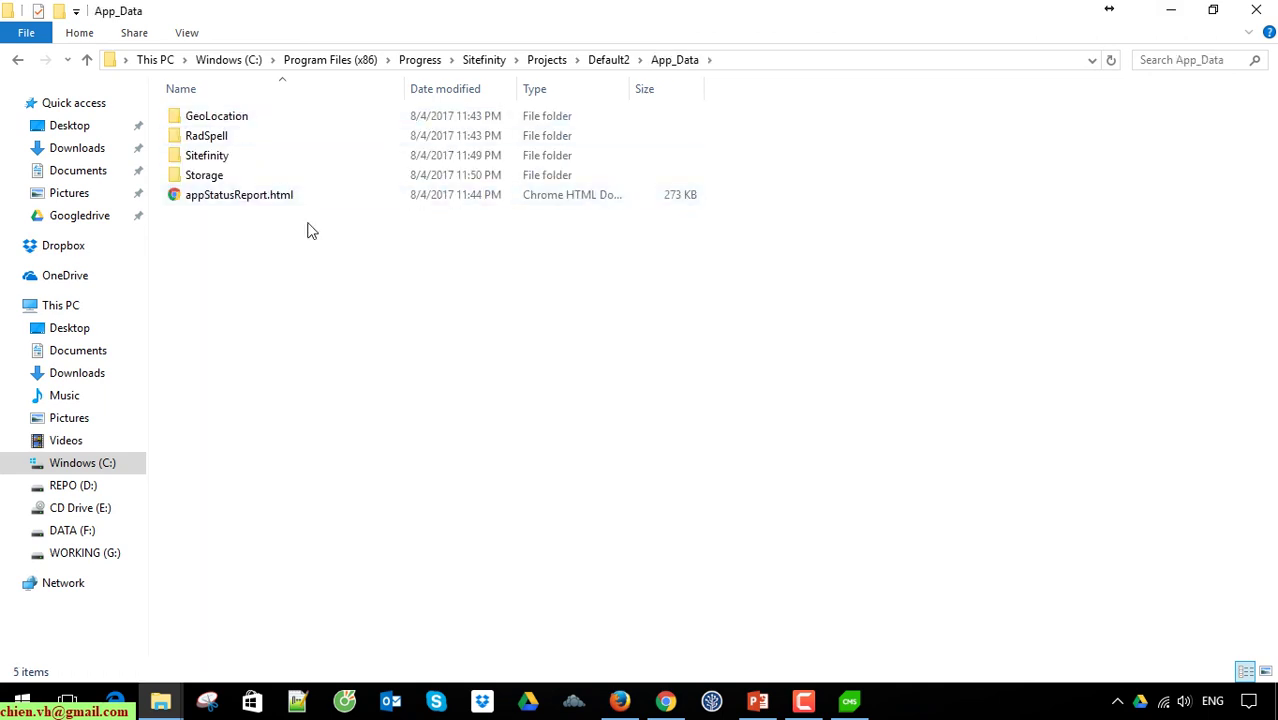
pyautogui.doubleClick(216, 158)
pyautogui.click(213, 120)
pyautogui.doubleClick(213, 120)
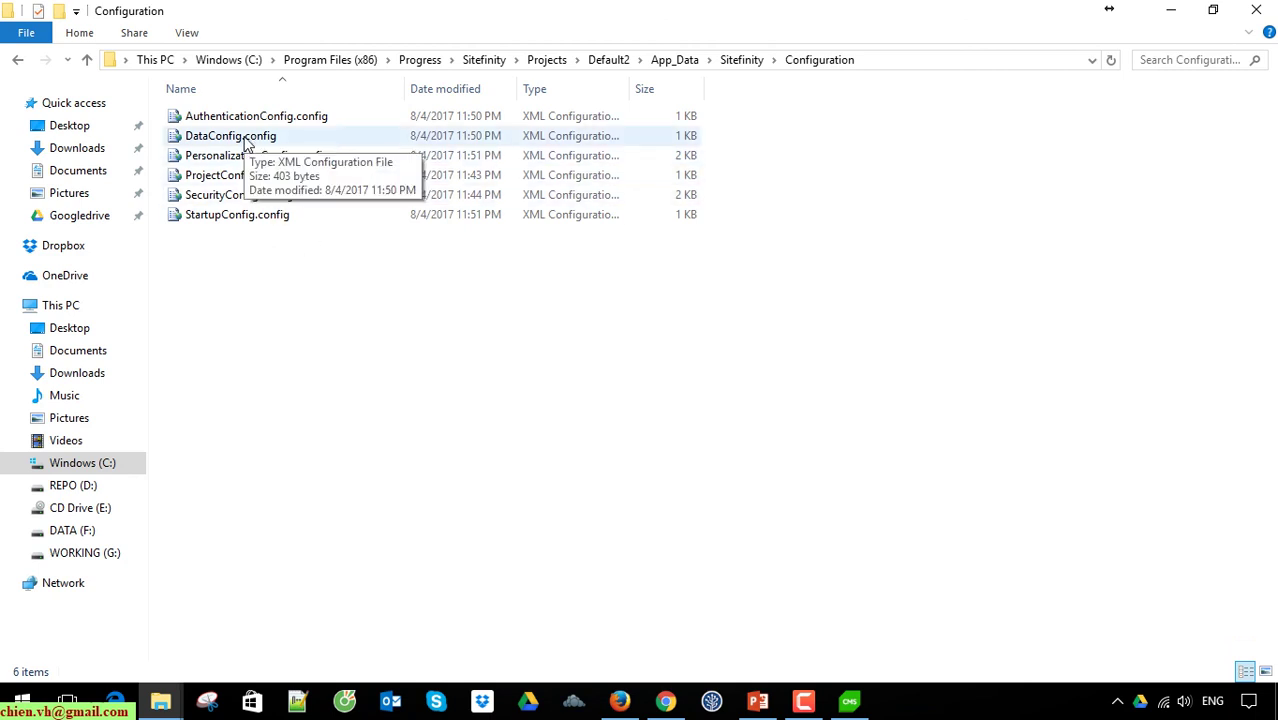
pyautogui.rightClick(238, 136)
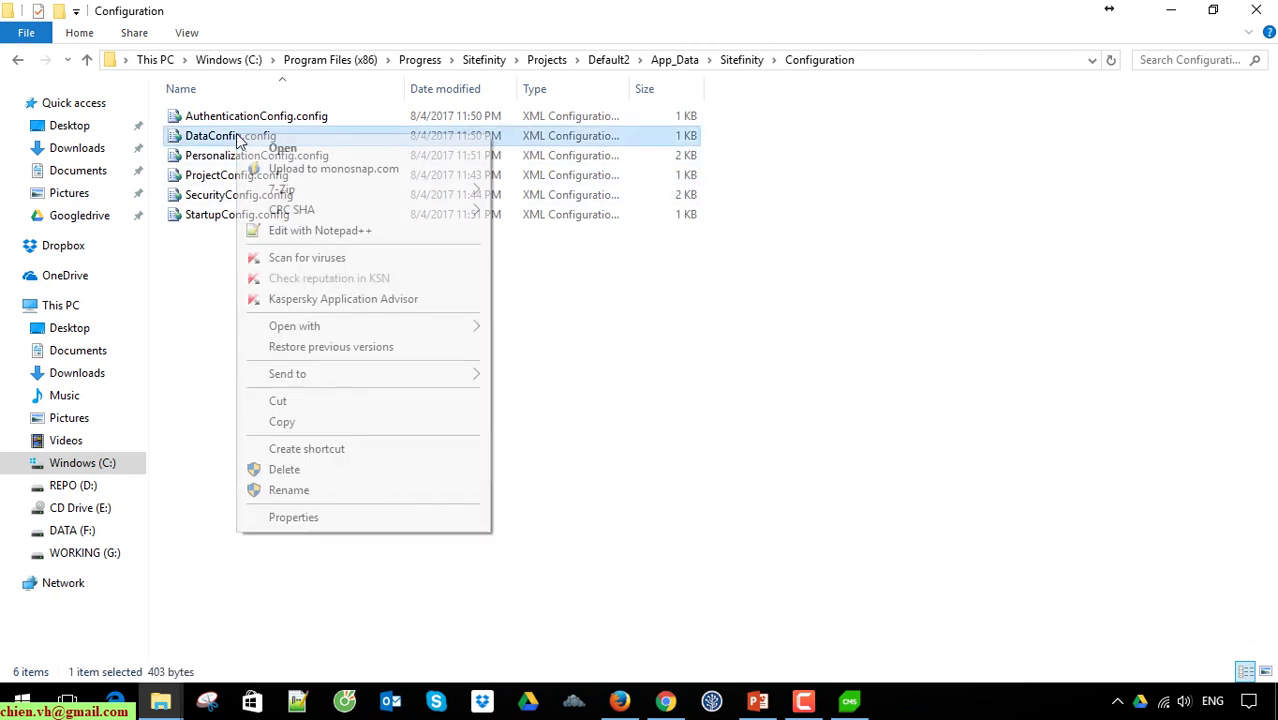
pyautogui.click(318, 230)
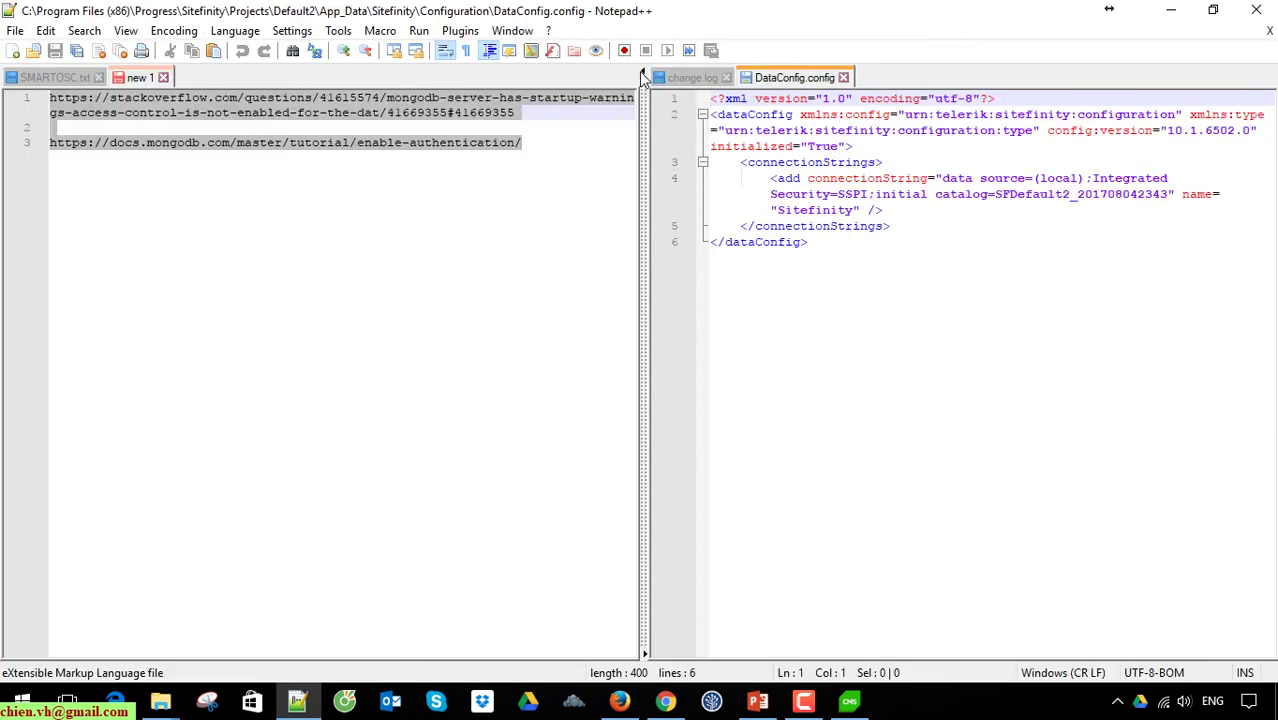
pyautogui.moveTo(643, 78); pyautogui.dragTo(5, 78)
pyautogui.click(485, 343)
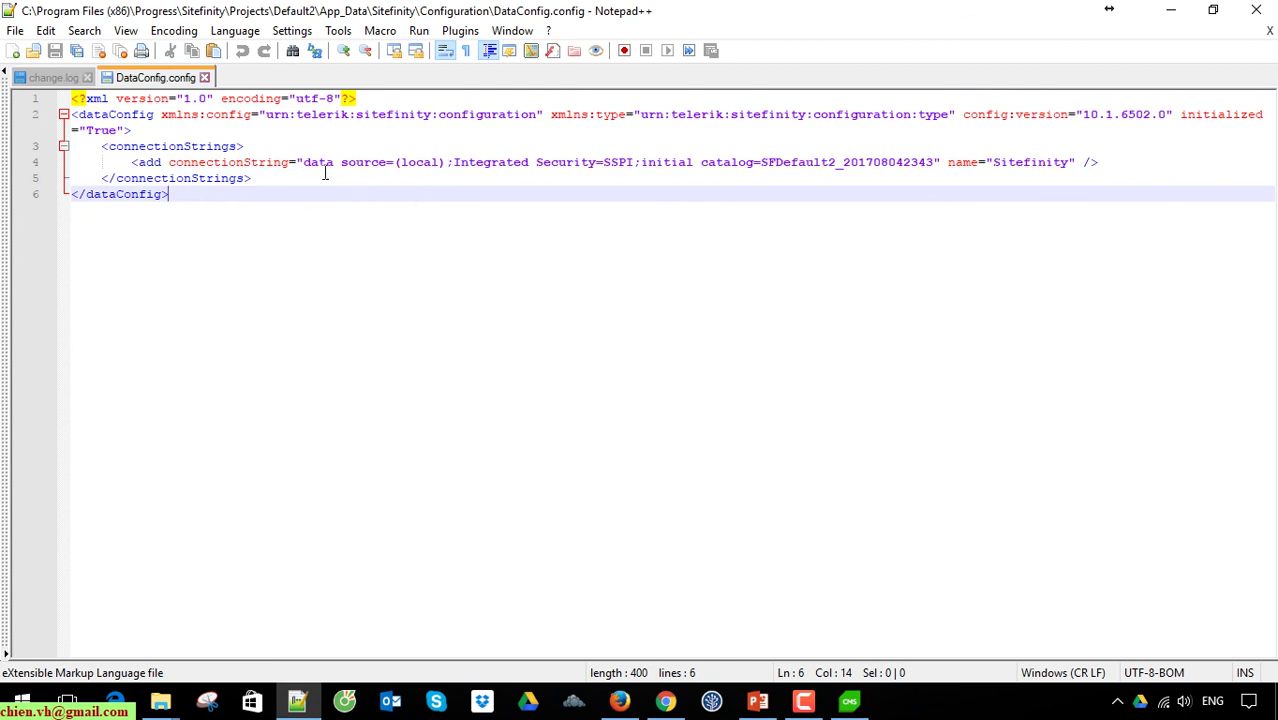
pyautogui.doubleClick(424, 163)
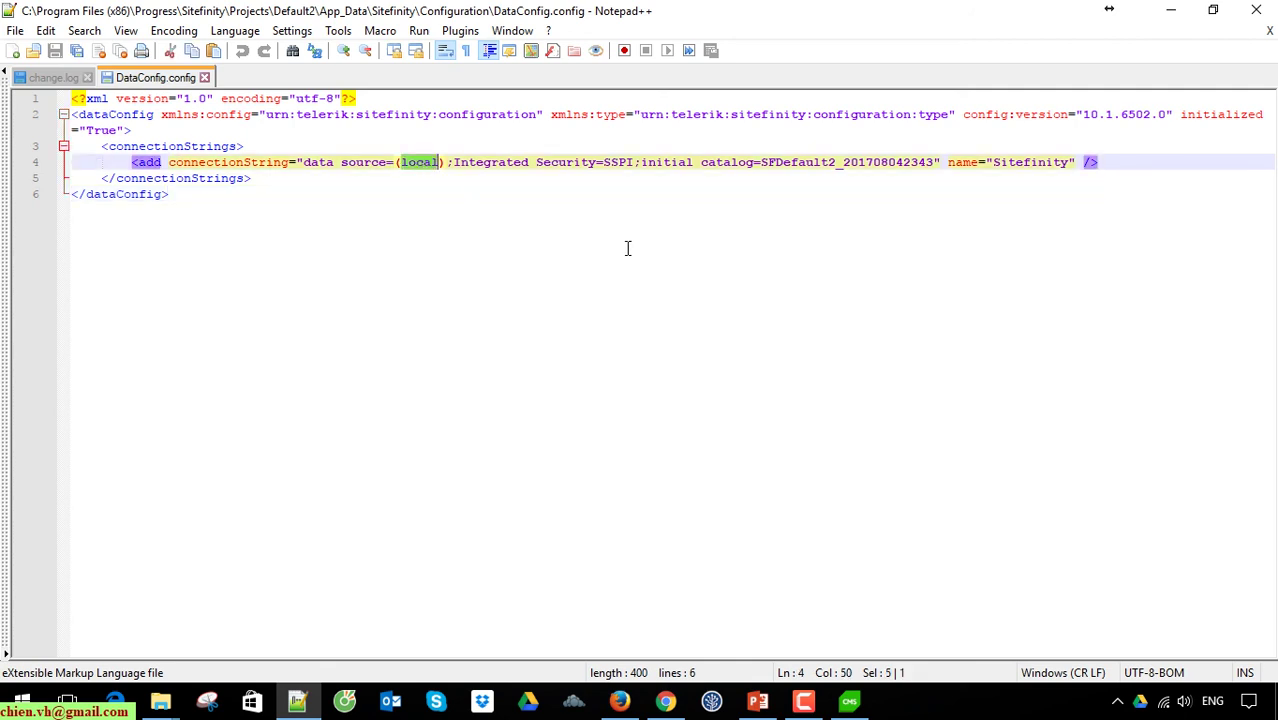
pyautogui.click(626, 250)
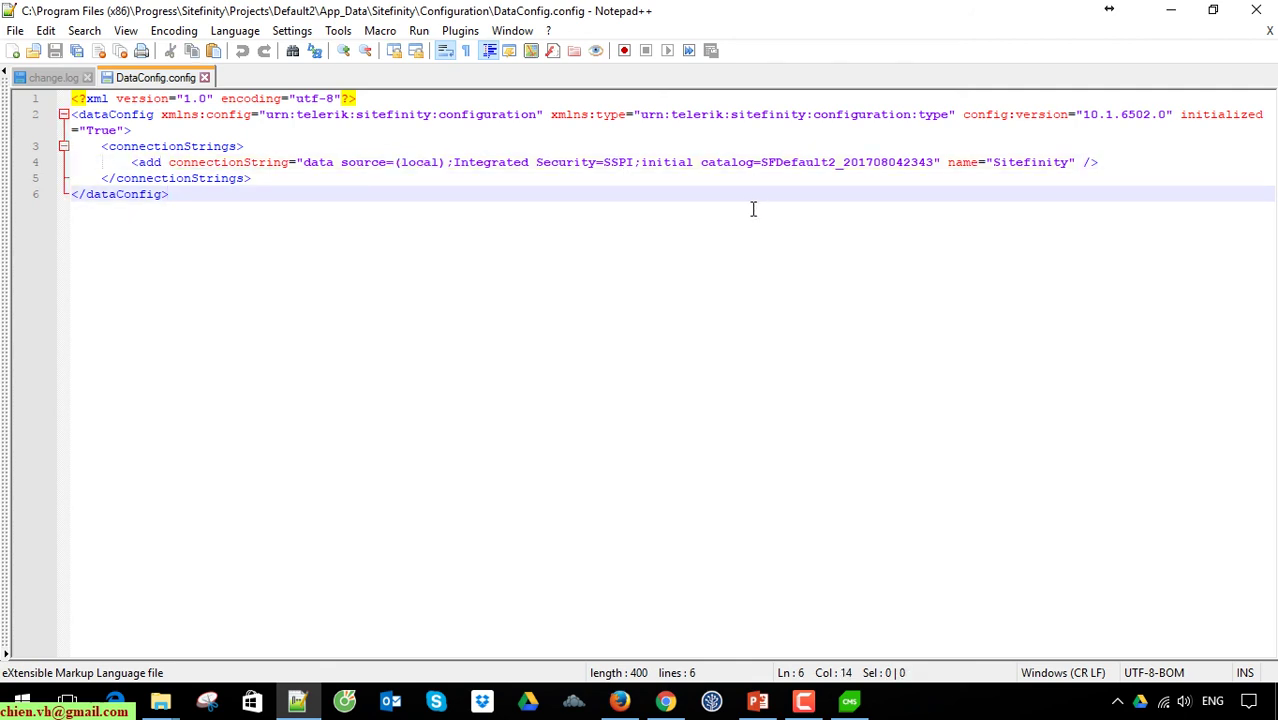
pyautogui.doubleClick(790, 163)
pyautogui.click(873, 236)
pyautogui.doubleClick(833, 163)
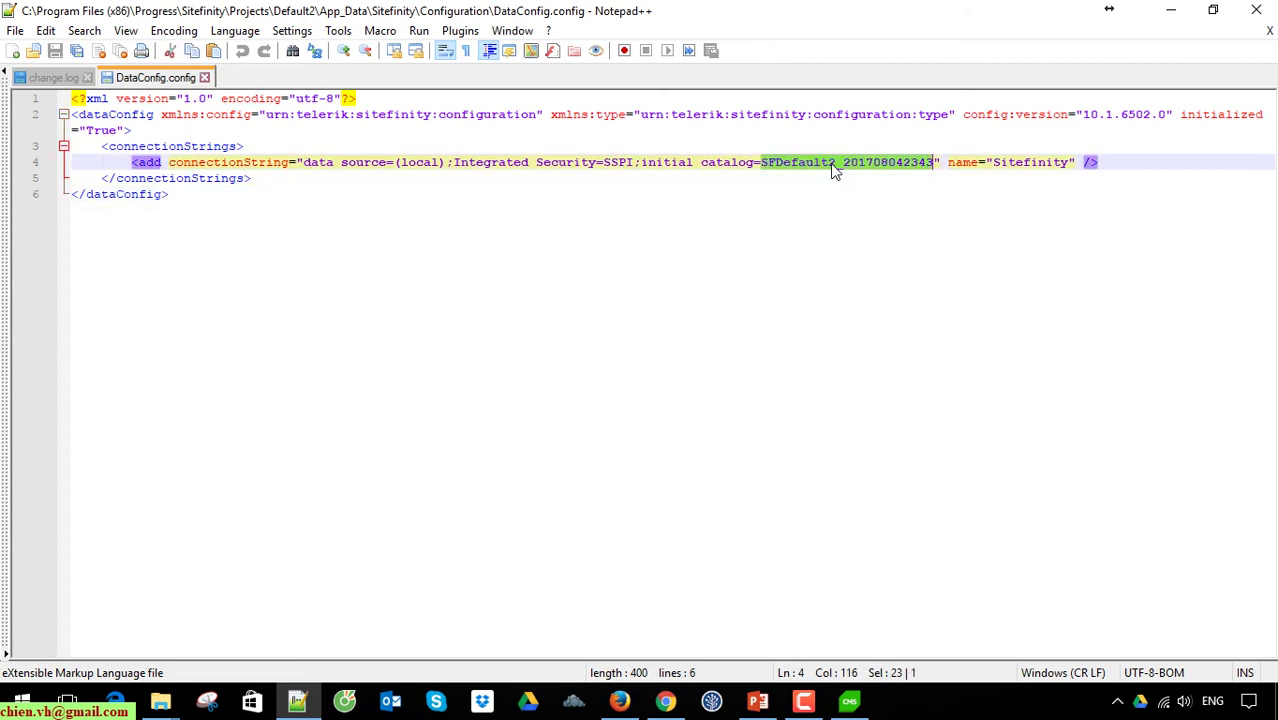
pyautogui.click(1174, 10)
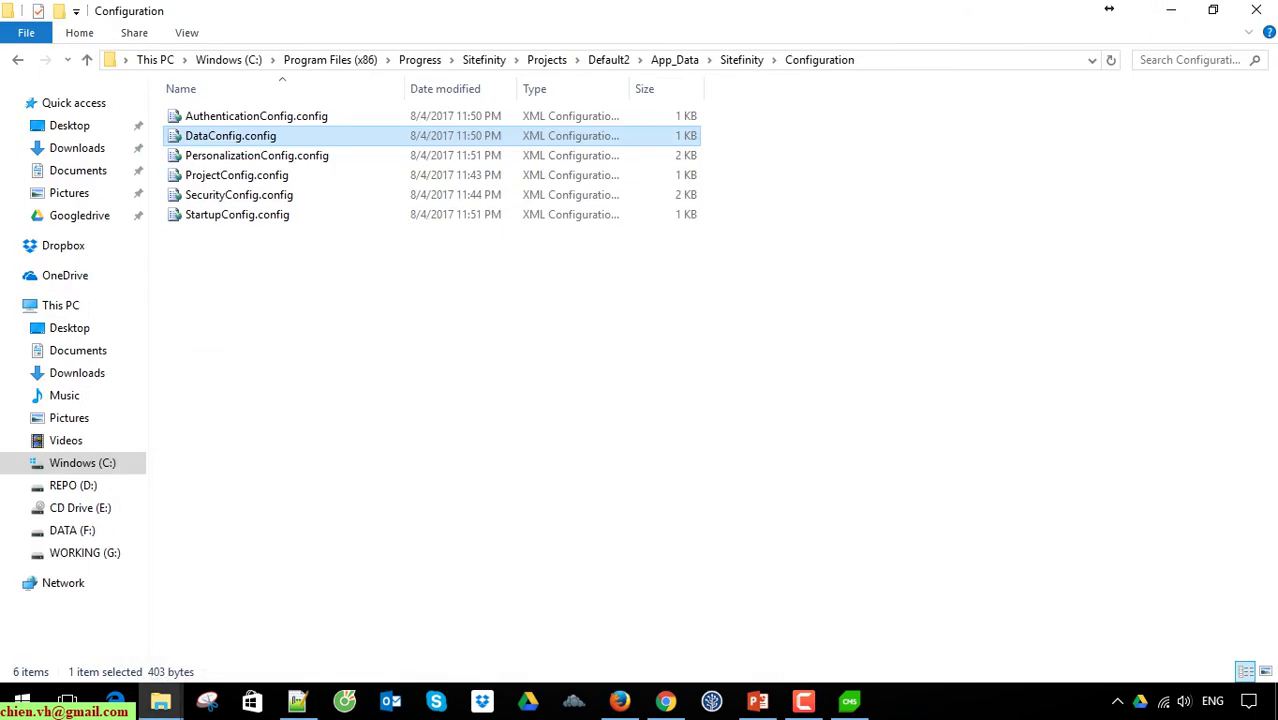
# Step: Launch SQL Server Management Studio and connect to the local database server
pyautogui.click(1162, 12)
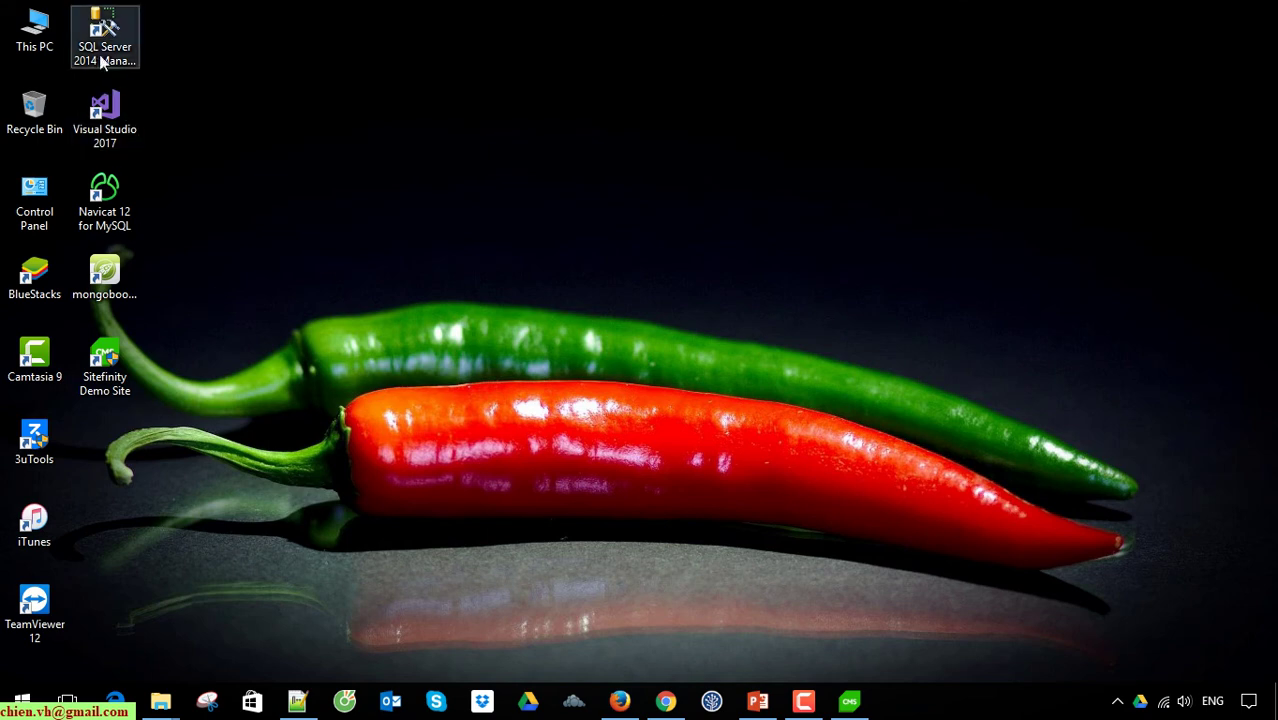
pyautogui.doubleClick(104, 42)
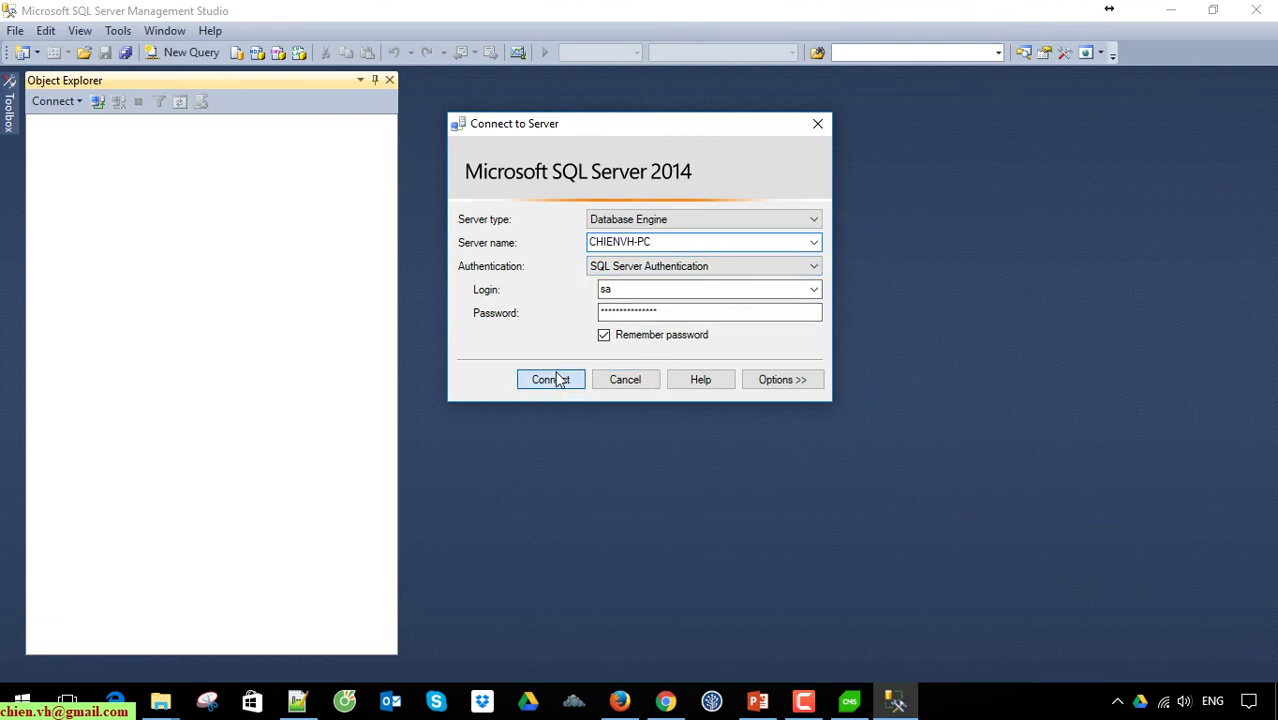
pyautogui.click(551, 380)
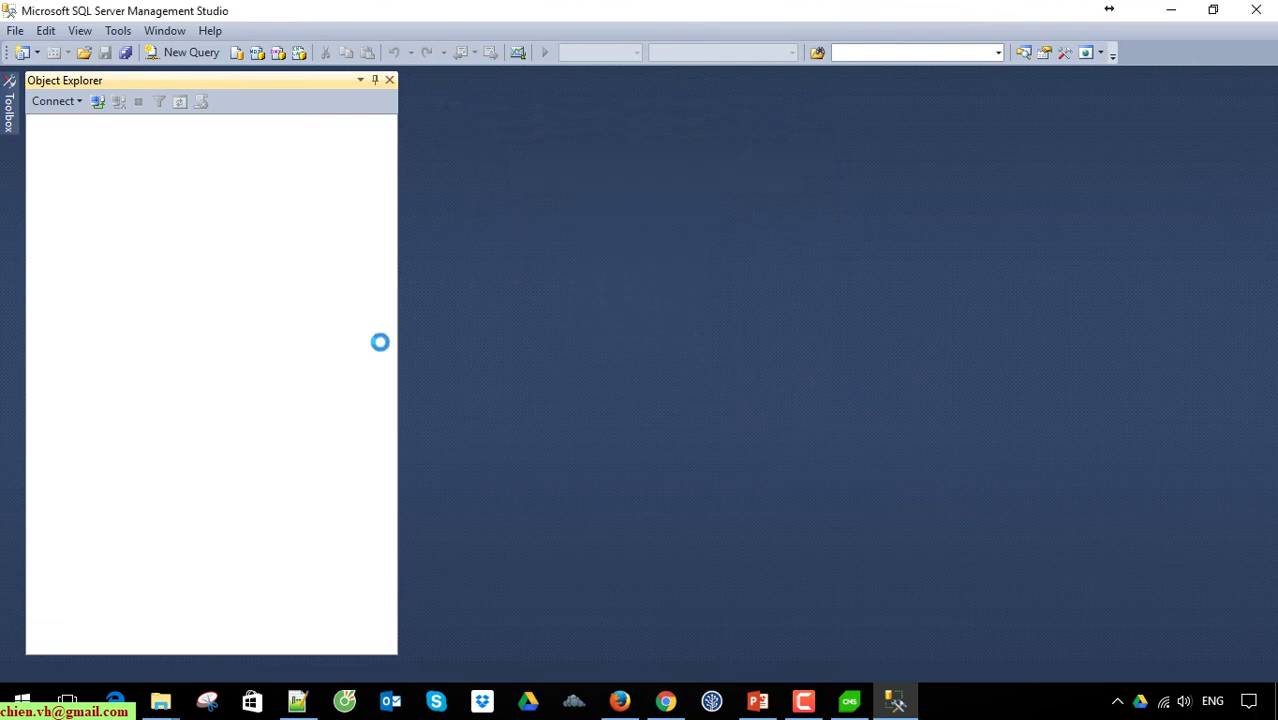
pyautogui.click(56, 141)
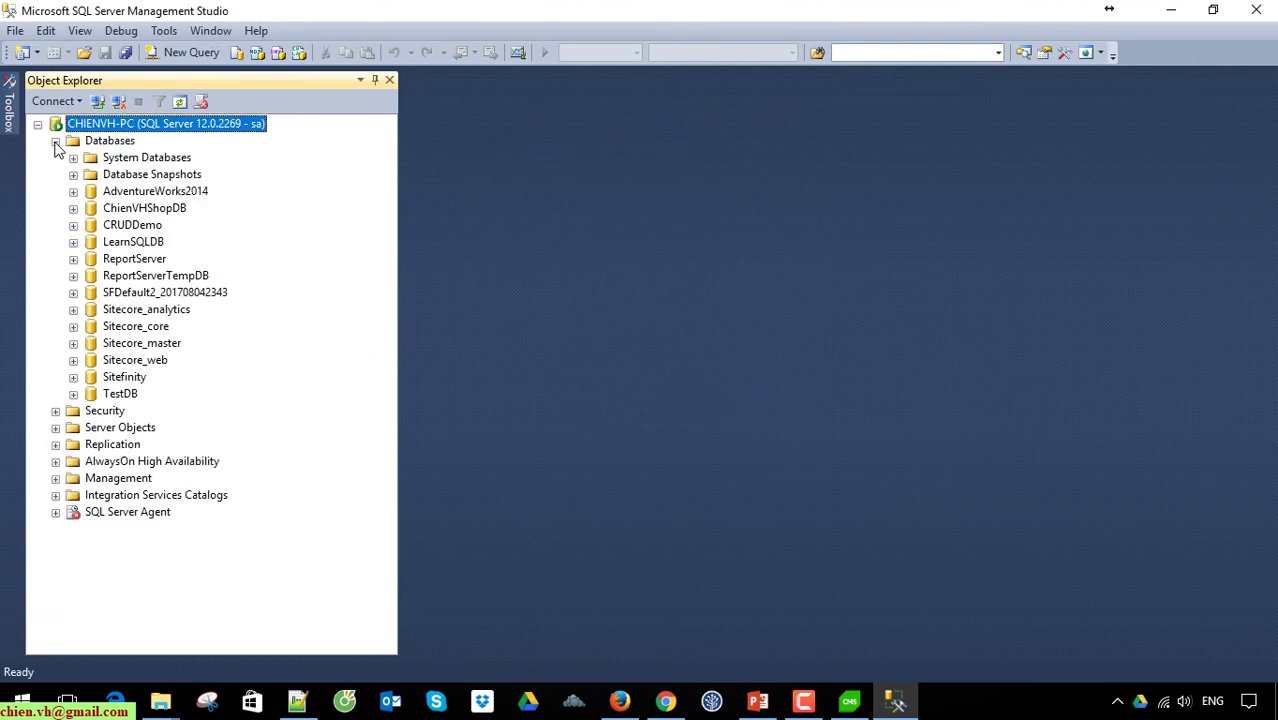
pyautogui.click(146, 294)
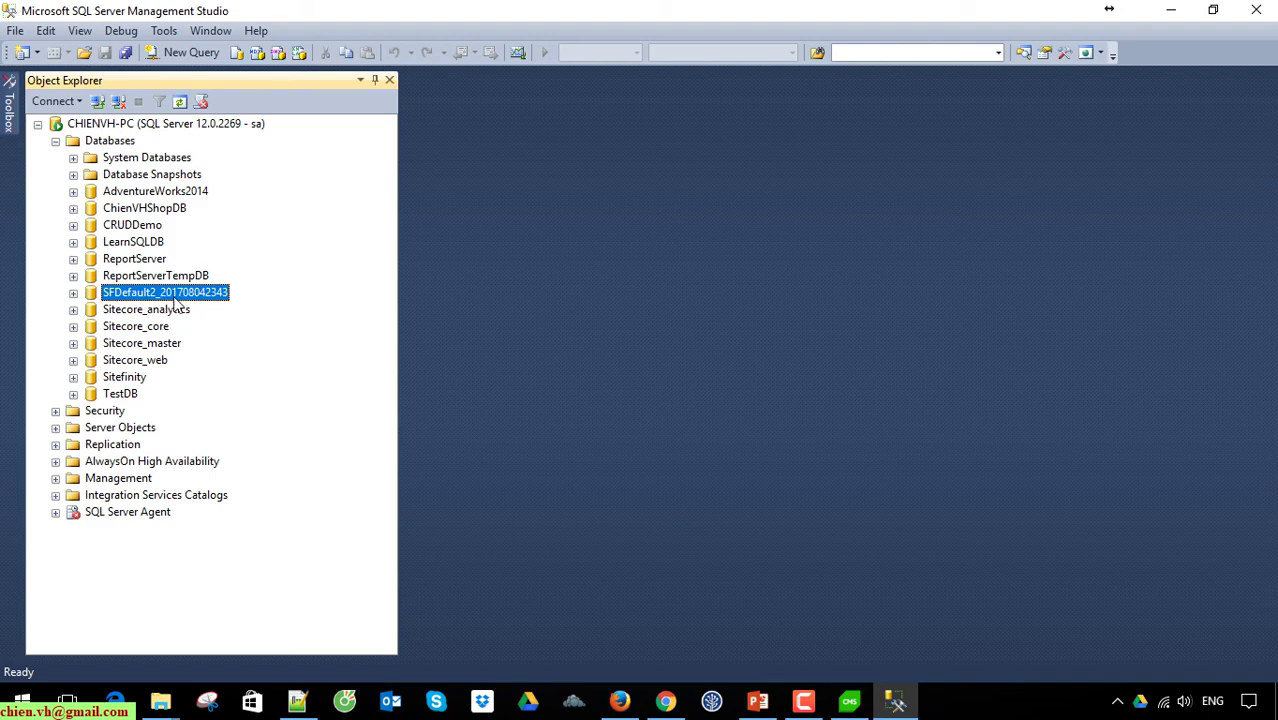
pyautogui.click(73, 293)
pyautogui.click(91, 327)
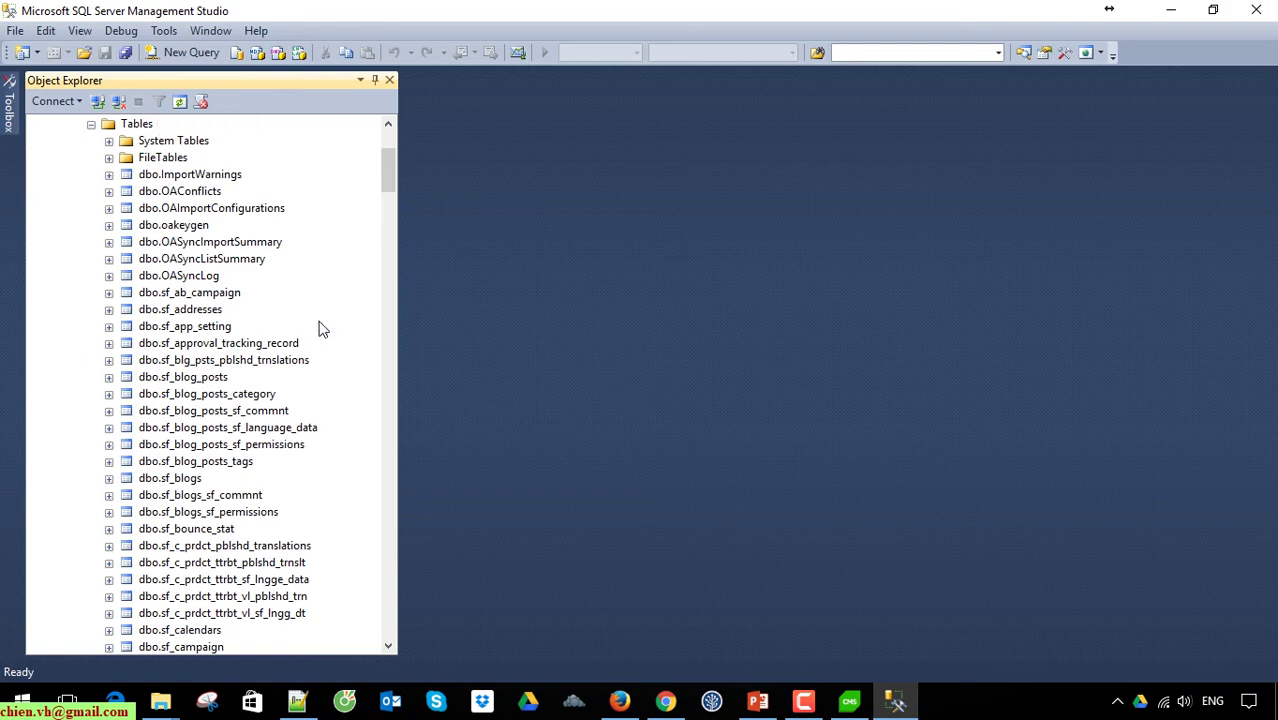
pyautogui.moveTo(388, 173); pyautogui.dragTo(421, 165)
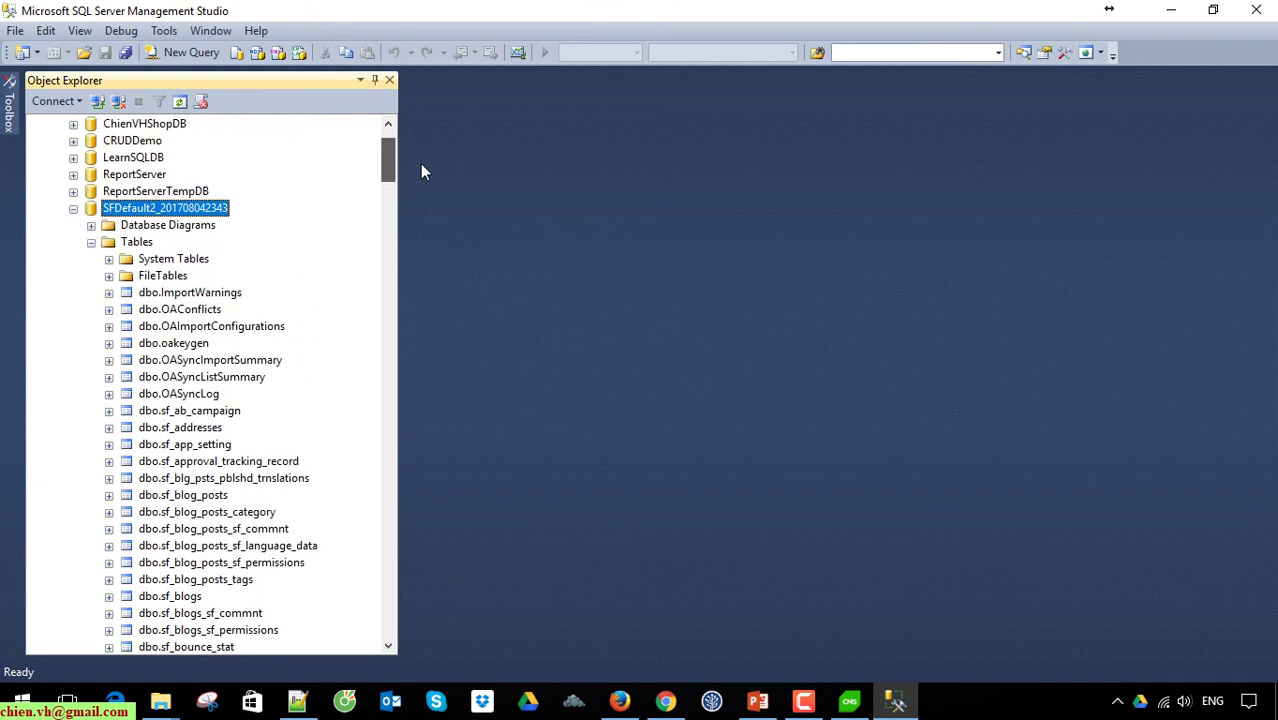
pyautogui.scroll(-2, 213, 484)
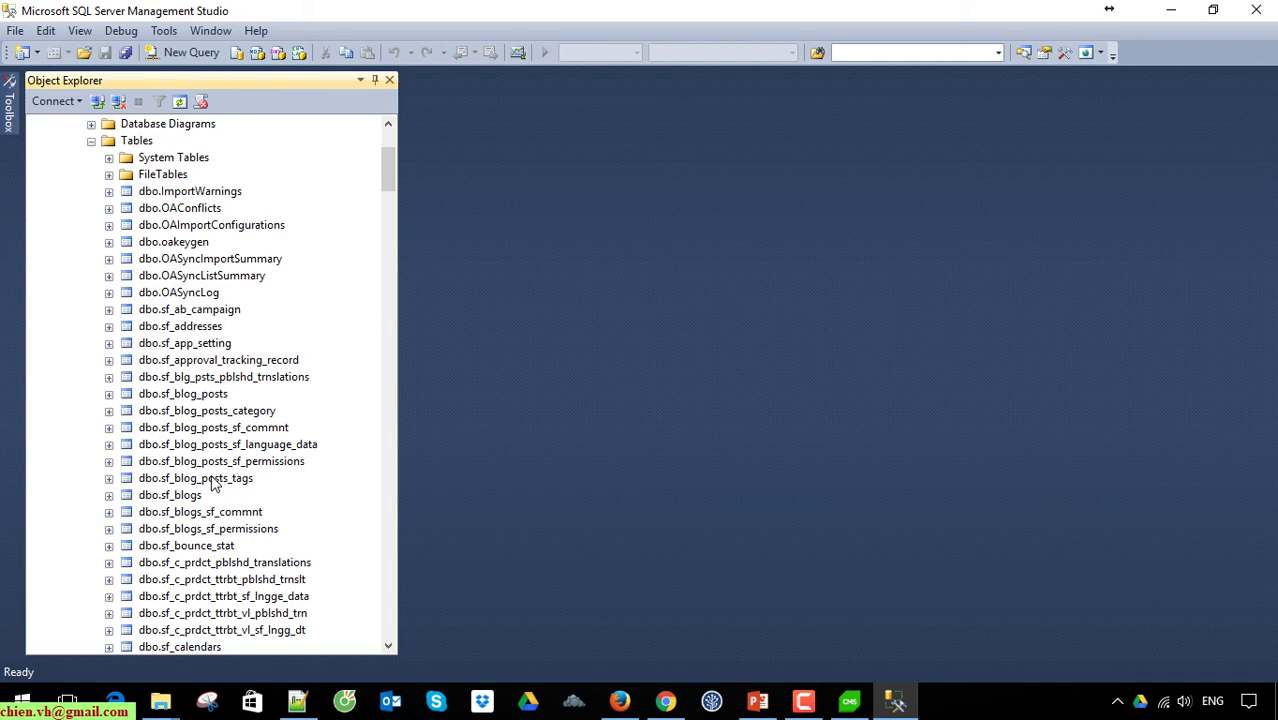
pyautogui.scroll(3, 213, 484)
pyautogui.click(78, 261)
# Step: Minimize the Project Manager and return to Chrome's Default2 dashboard at localhost:31794/Sitefinity/dashboard
pyautogui.click(849, 700)
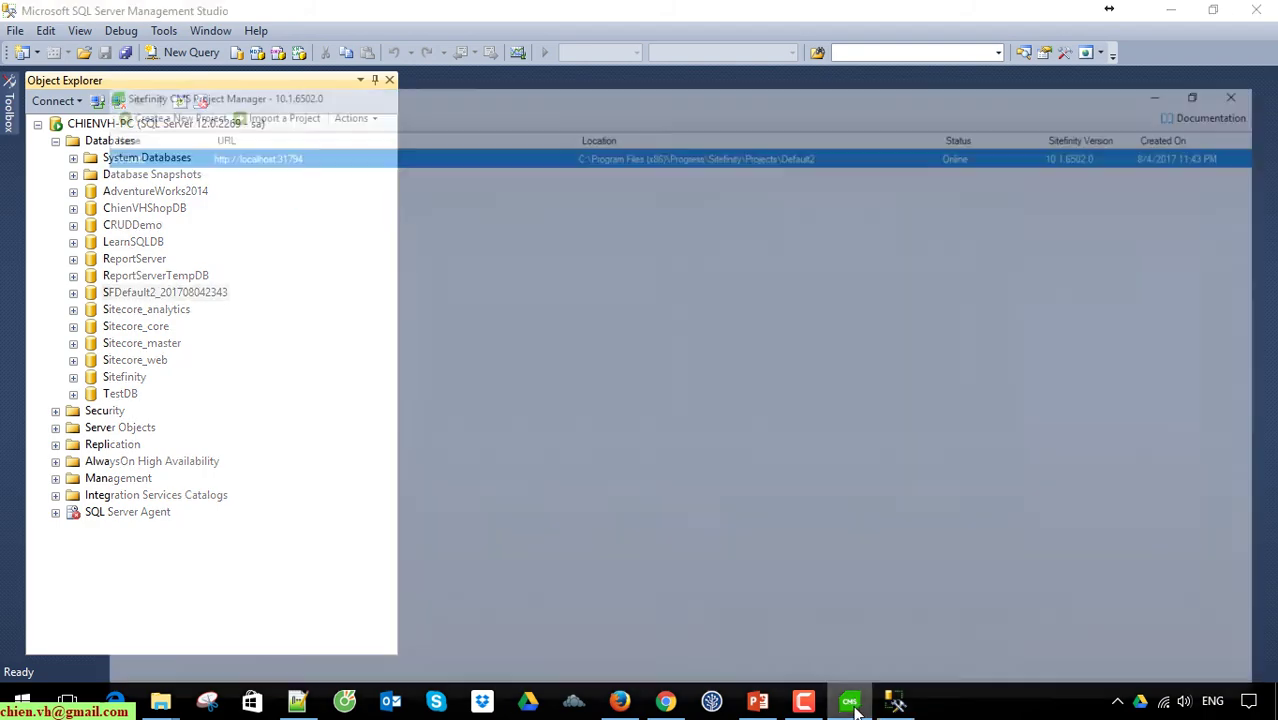
pyautogui.click(1176, 10)
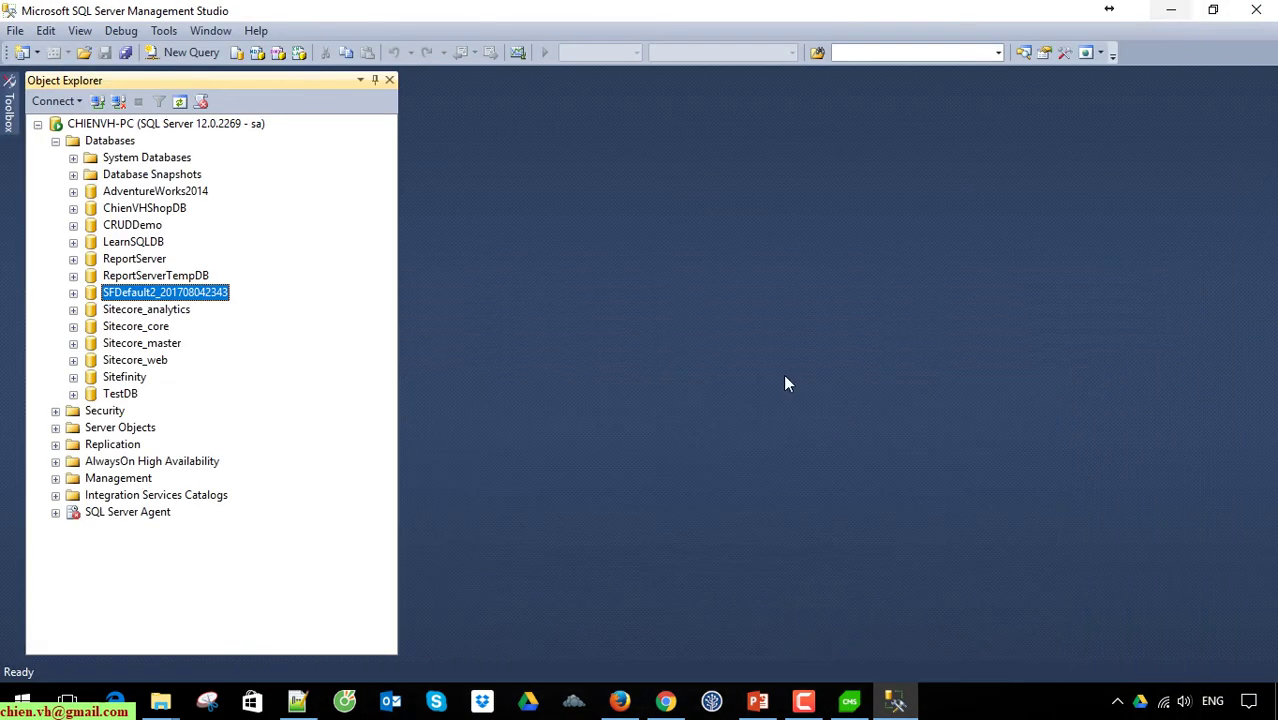
pyautogui.click(665, 700)
pyautogui.scroll(-8, 549, 542)
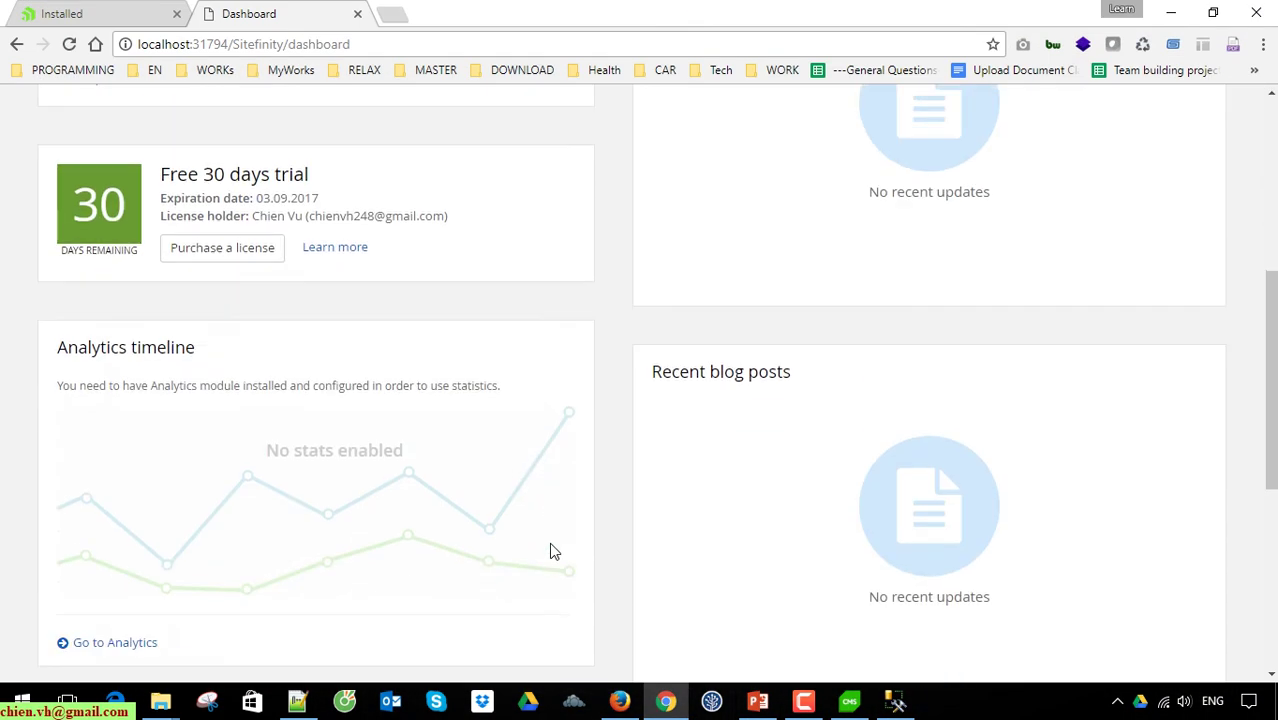
pyautogui.scroll(10, 559, 558)
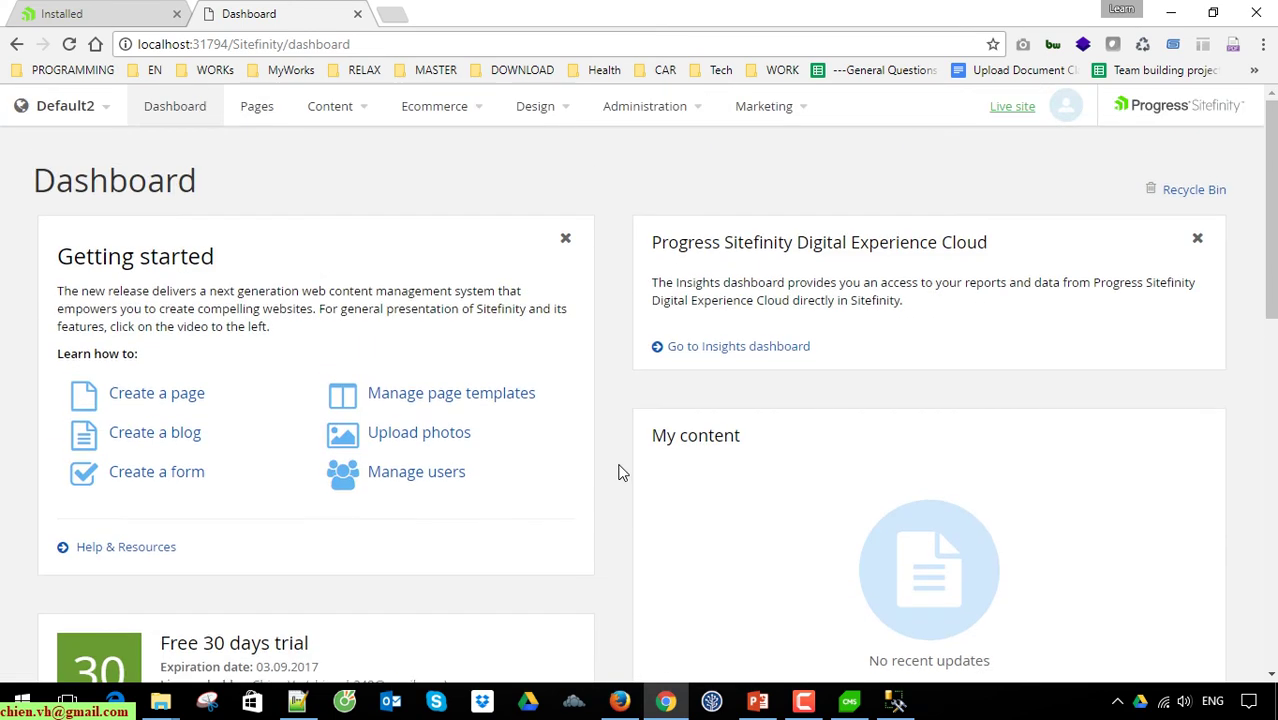